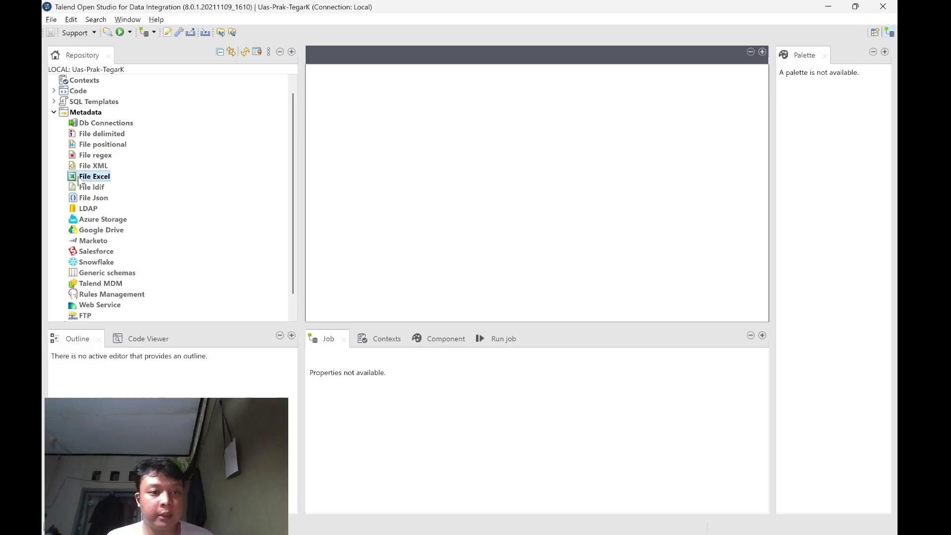
# - Create Excel file metadata named dim_akun1 and load the Pertemuan14_CLEAN workbook from Downloads as its source
pyautogui.click(118, 183)
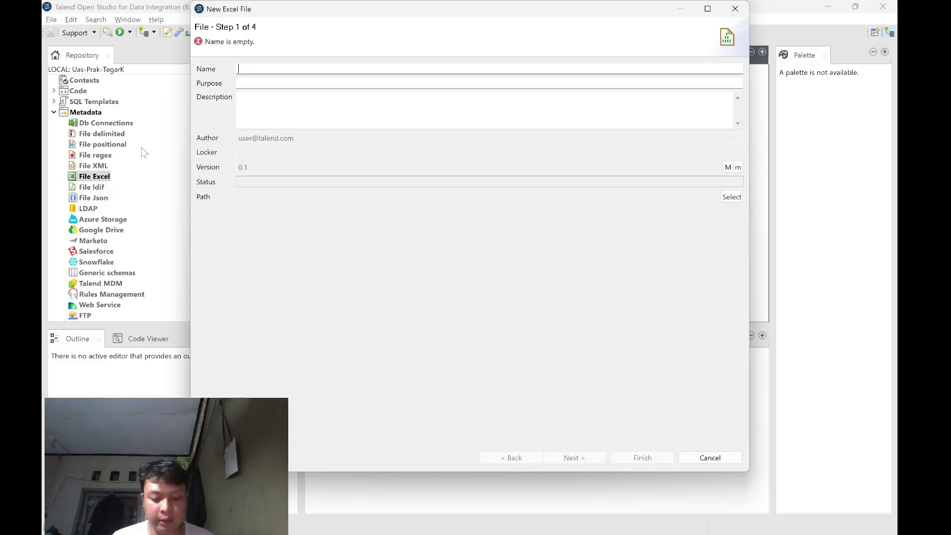
pyautogui.write('dim')
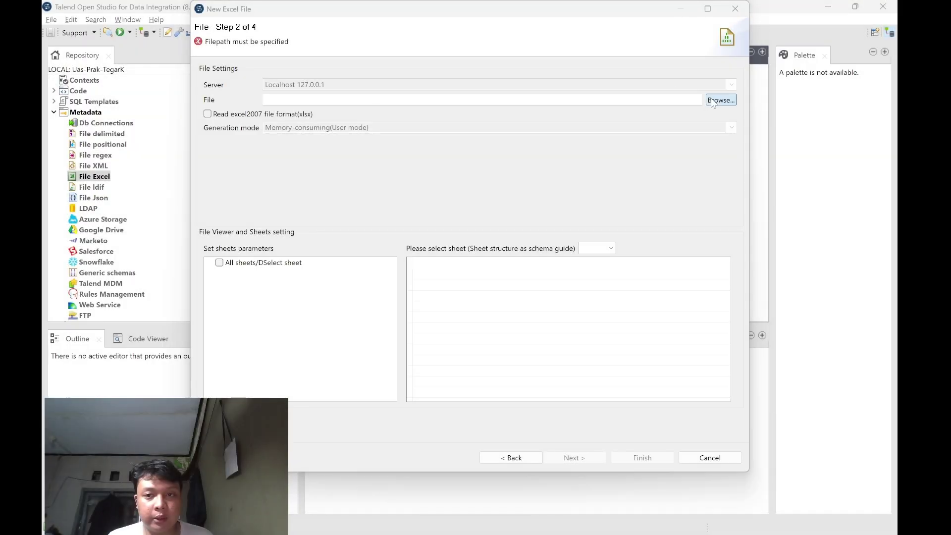
pyautogui.click(720, 100)
pyautogui.scroll(-4, 338, 172)
pyautogui.doubleClick(389, 105)
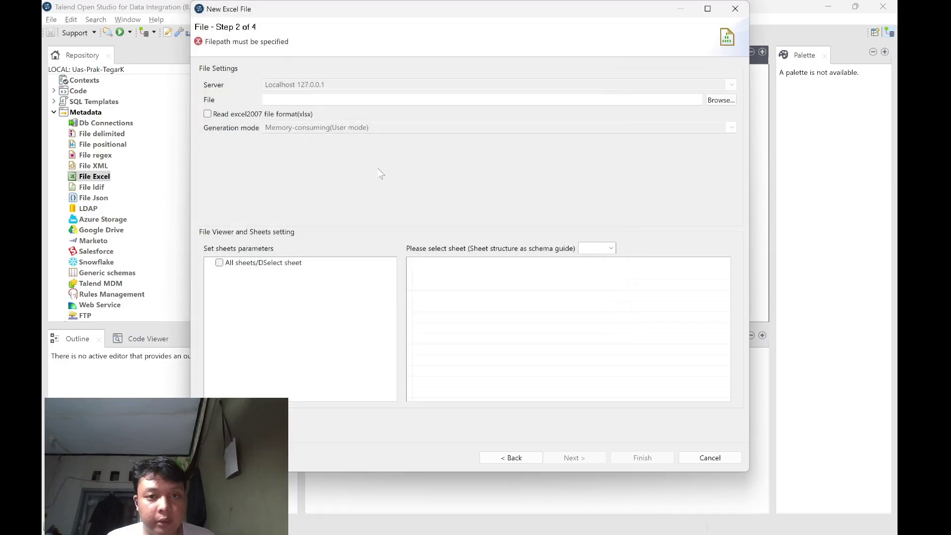
# - Use the Dim_Akun sheet as the schema guide, take the heading row as column names, and save the metadata
pyautogui.click(229, 273)
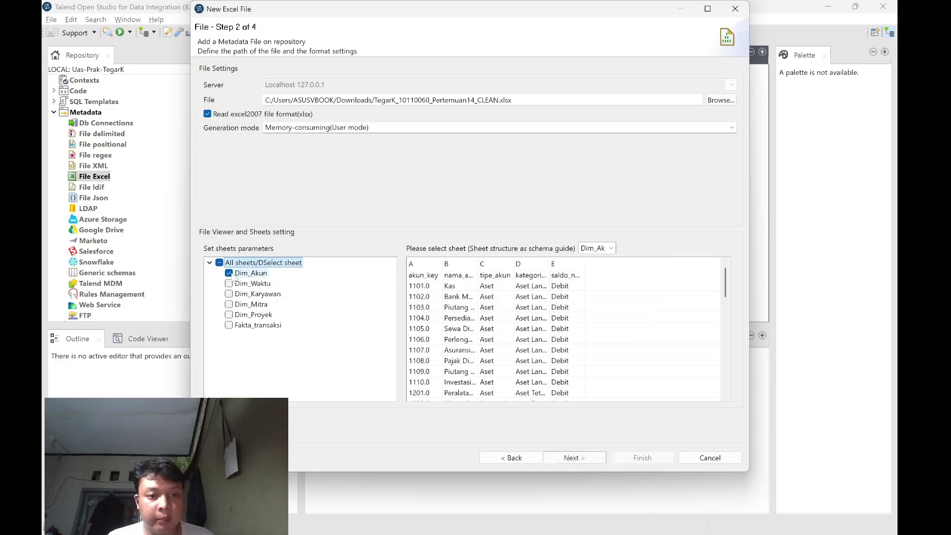
pyautogui.click(594, 248)
pyautogui.click(594, 258)
pyautogui.click(575, 457)
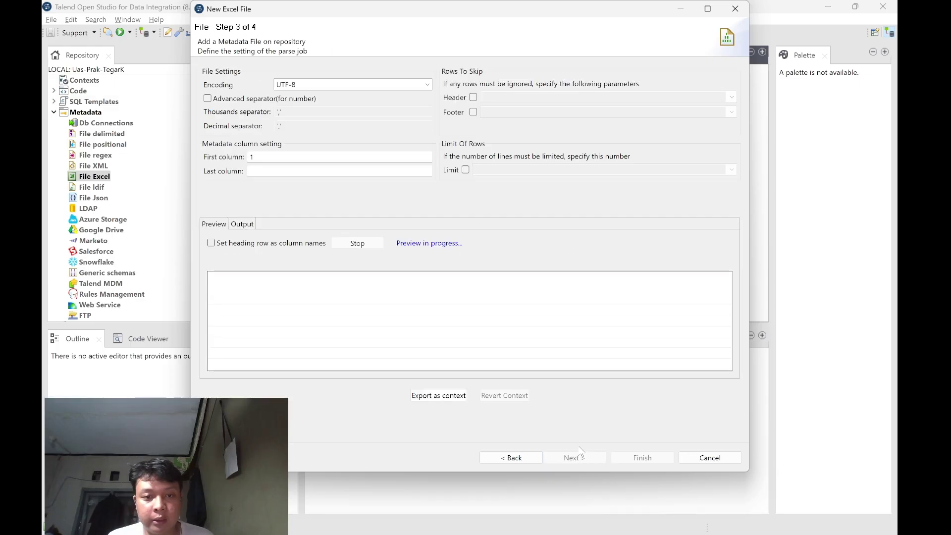
pyautogui.click(227, 245)
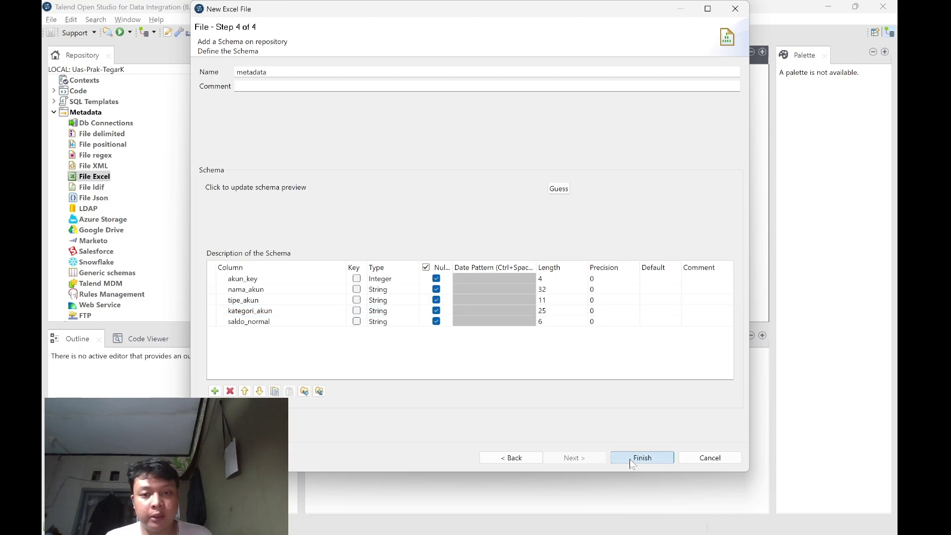
pyautogui.click(629, 459)
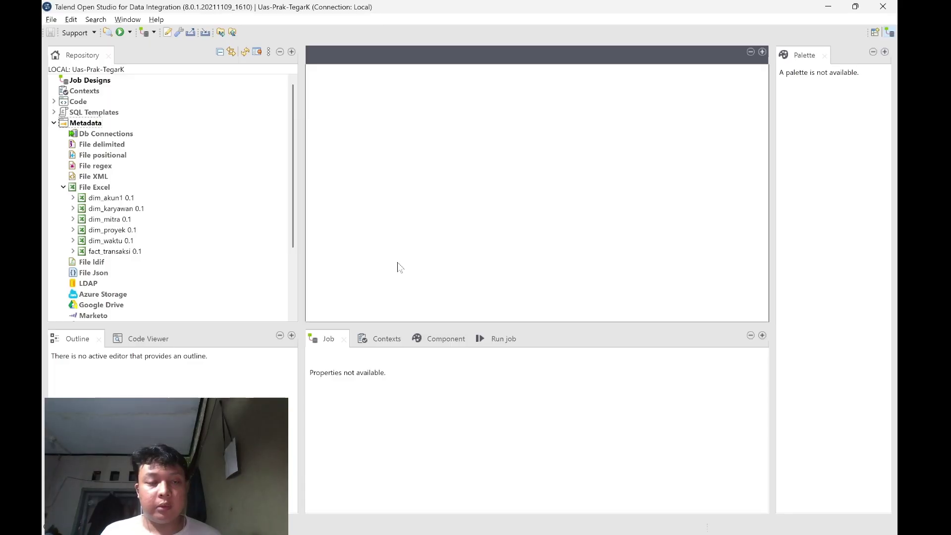
# - Create a database connection named targetdata1 with MySQL as the database type and root as the login
pyautogui.rightClick(108, 134)
pyautogui.click(155, 143)
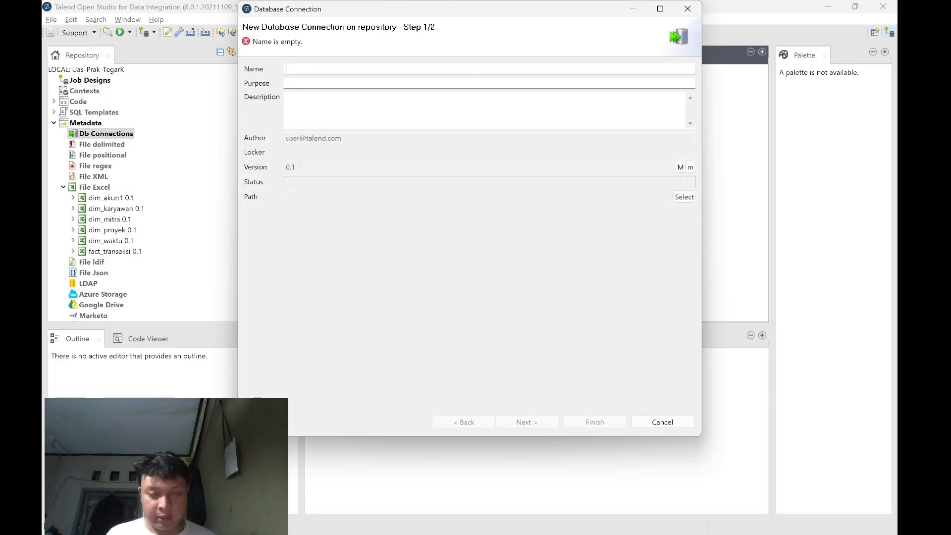
pyautogui.write('targetdata1')
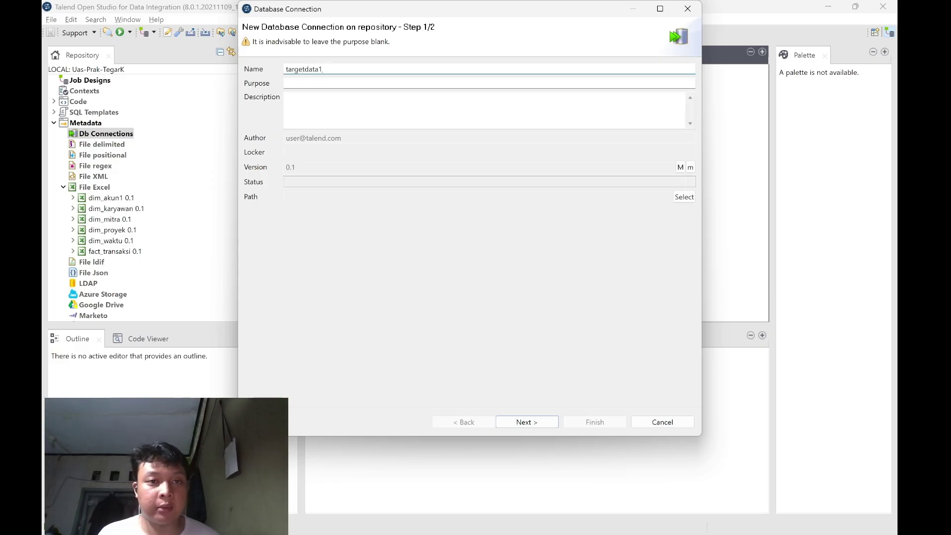
pyautogui.click(286, 84)
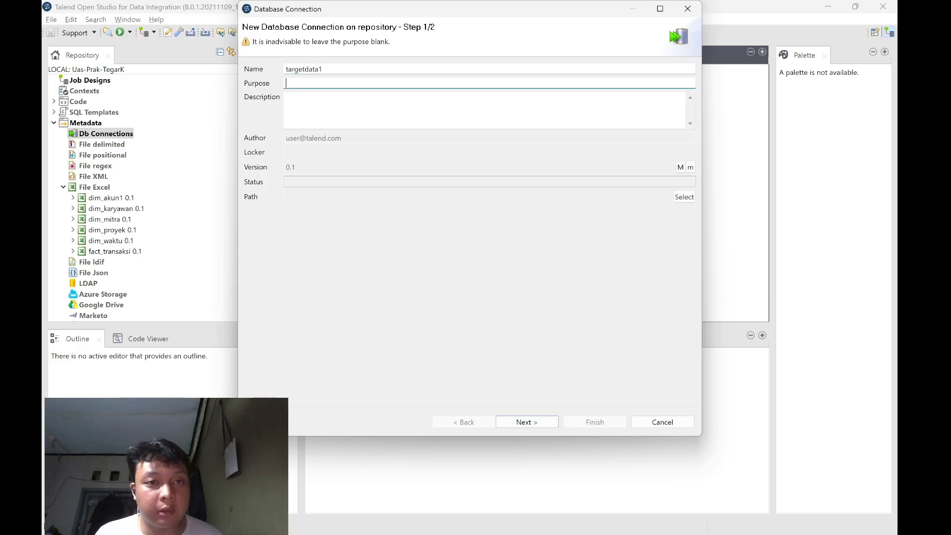
pyautogui.click(539, 422)
pyautogui.click(300, 70)
pyautogui.scroll(-5, 302, 216)
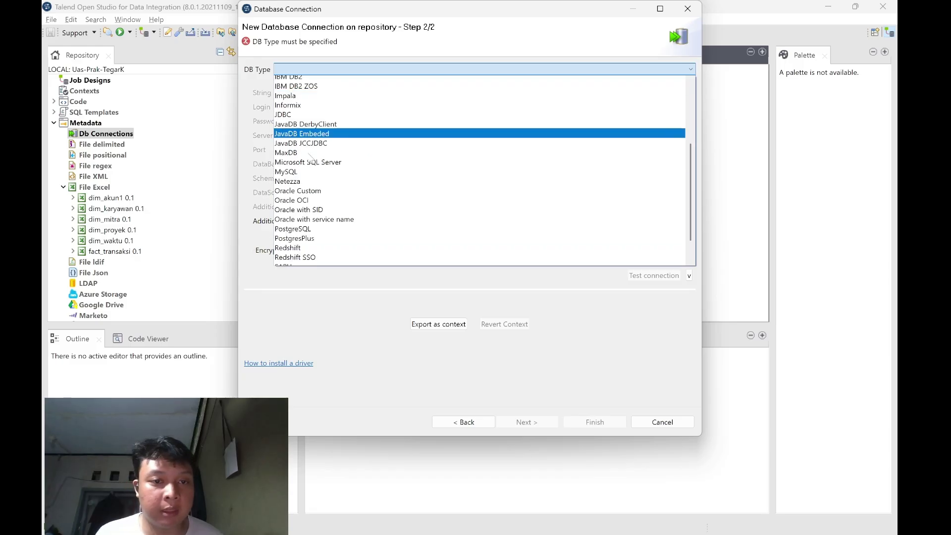
pyautogui.click(300, 132)
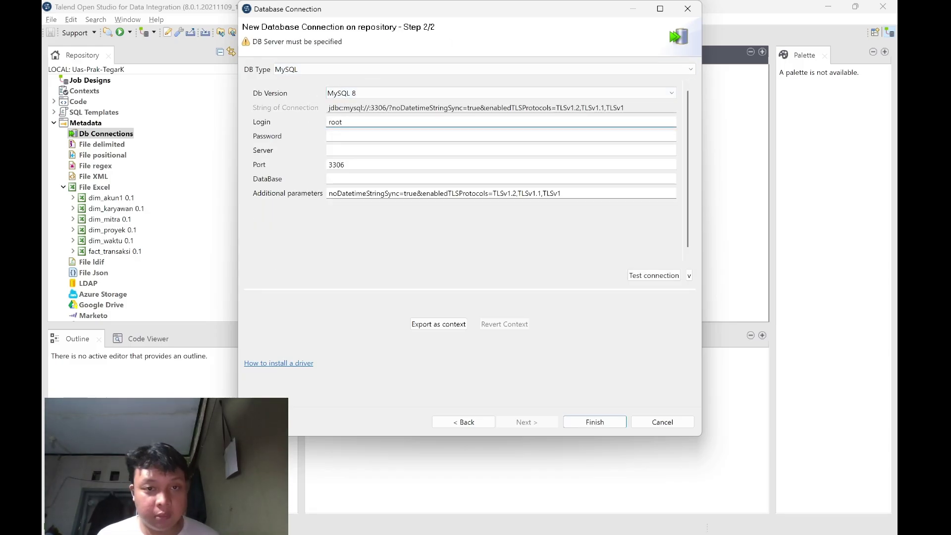
# - Set the connection's database to uaspraktegar, shorten the additional parameters to noDatetimeStringSync=true, and test and save the connection
pyautogui.click(376, 179)
pyautogui.write('uaspraktegar')
pyautogui.moveTo(417, 194); pyautogui.dragTo(586, 201)
pyautogui.press('BackSpace')
pyautogui.click(646, 275)
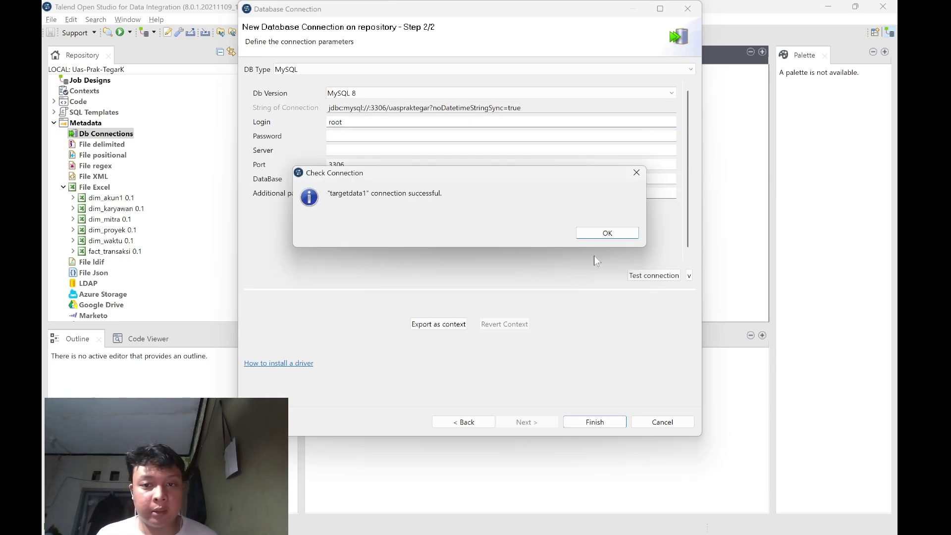
pyautogui.click(607, 233)
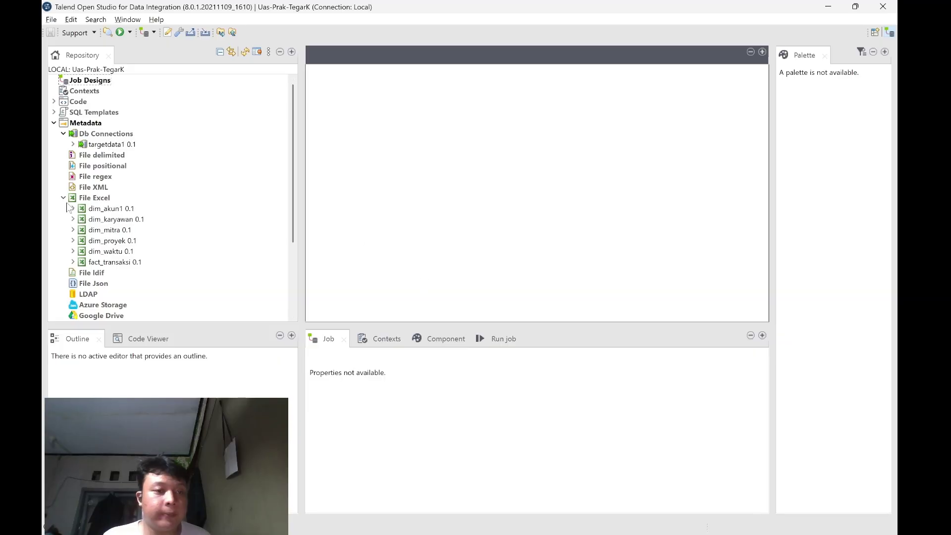
pyautogui.click(106, 144)
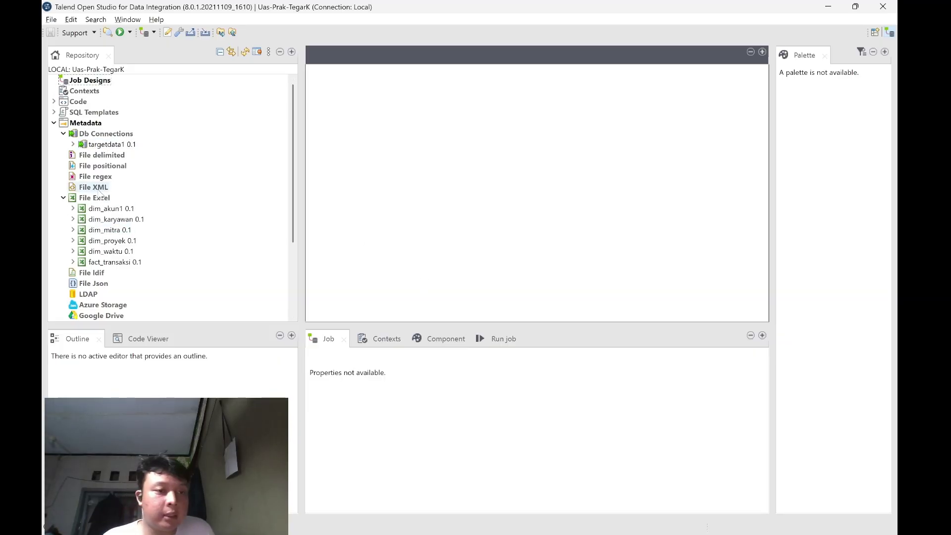
# - Create a new job named AccountingData under Job Designs
pyautogui.rightClick(106, 80)
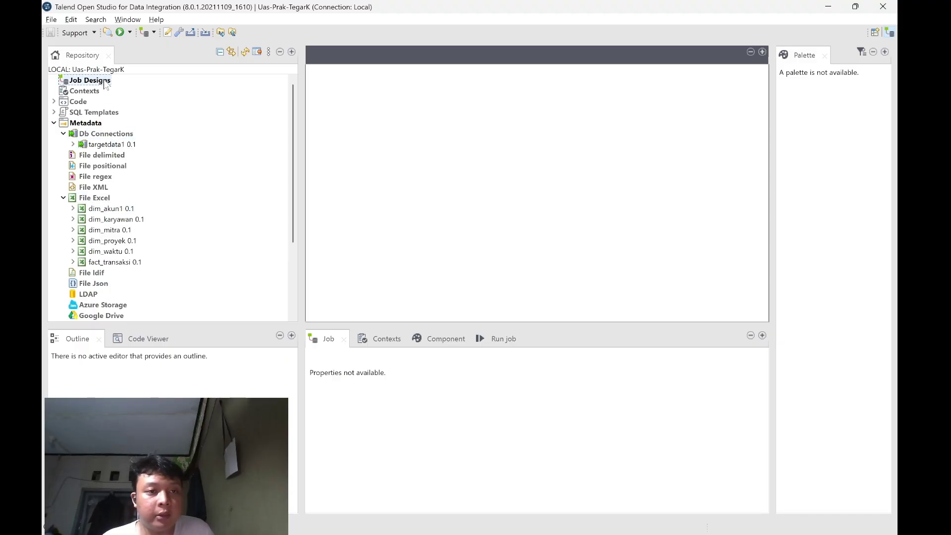
pyautogui.click(130, 87)
pyautogui.write('Acc')
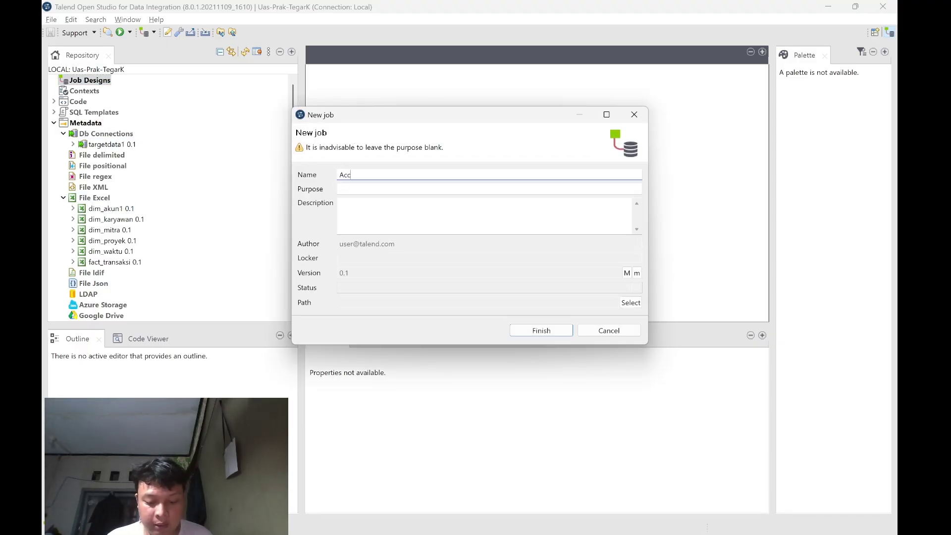
pyautogui.write('ountin')
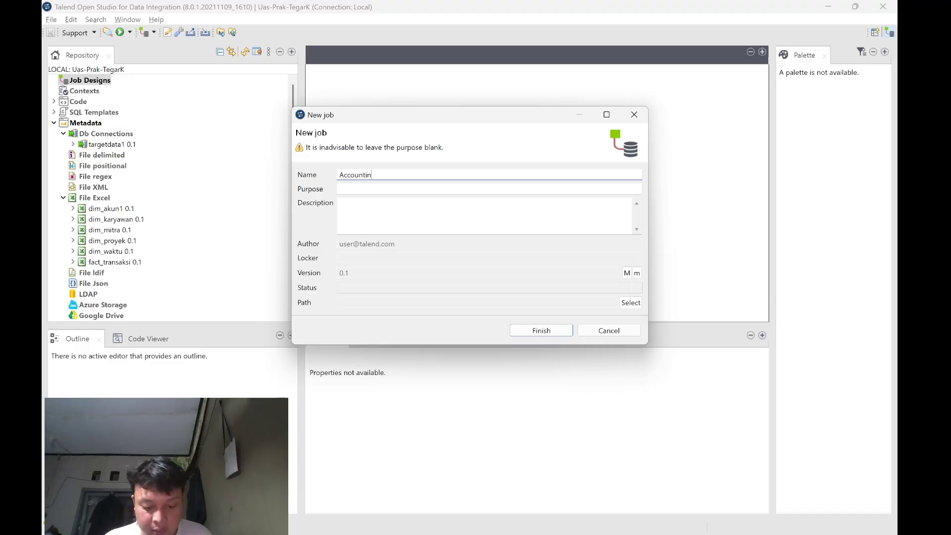
pyautogui.write('gData')
pyautogui.click(541, 330)
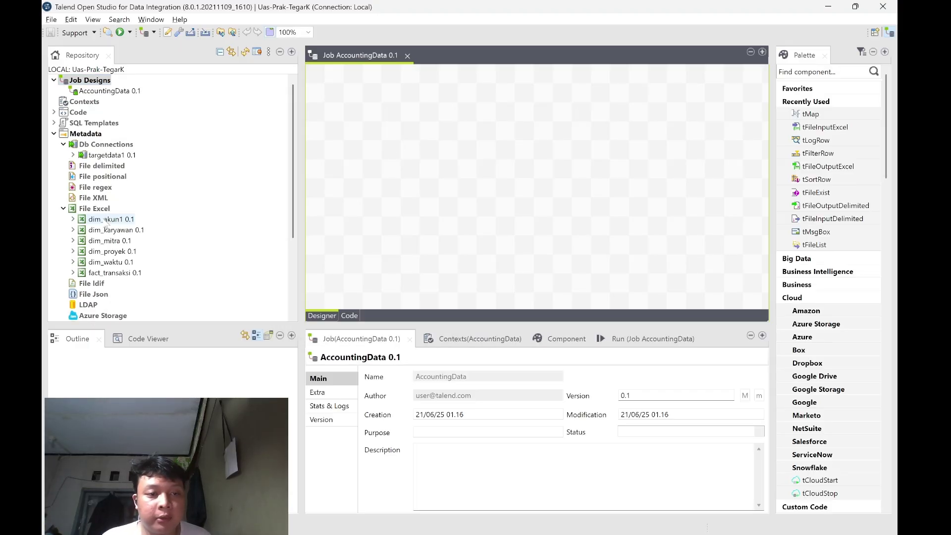
# - Place dim_akun1 as an Excel input, a tMap component and targetdata1 as a MySQL output in the job
pyautogui.moveTo(109, 219); pyautogui.dragTo(356, 183)
pyautogui.press('Return')
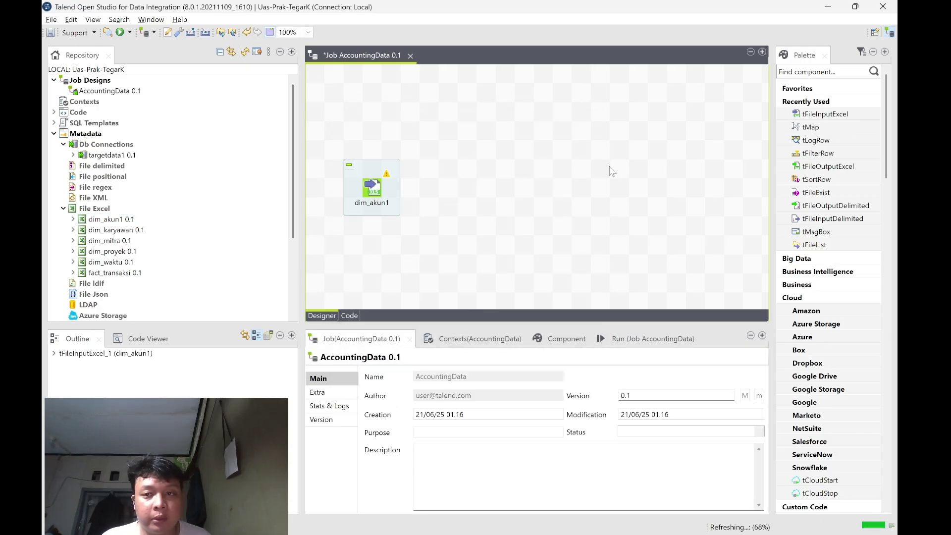
pyautogui.moveTo(811, 127); pyautogui.dragTo(482, 189)
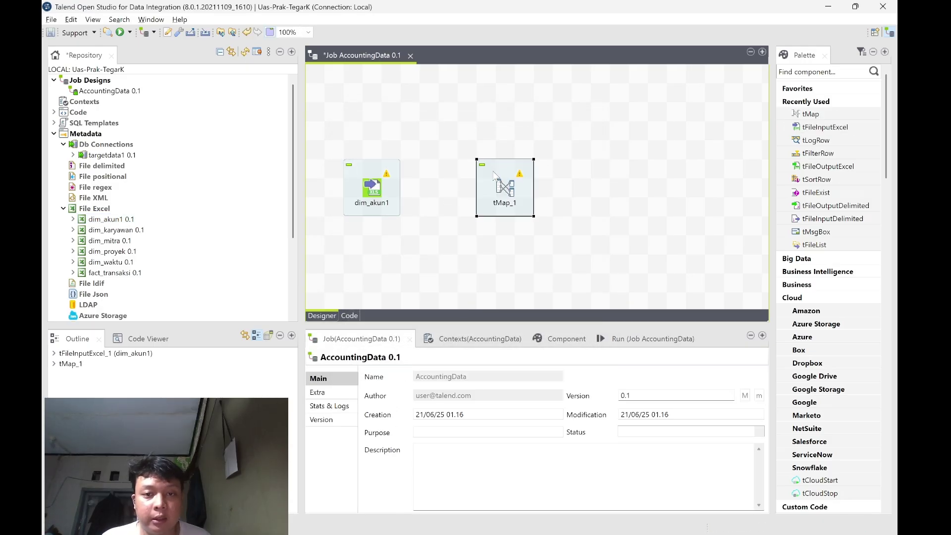
pyautogui.moveTo(114, 155); pyautogui.dragTo(378, 177)
pyautogui.click(384, 158)
pyautogui.click(501, 327)
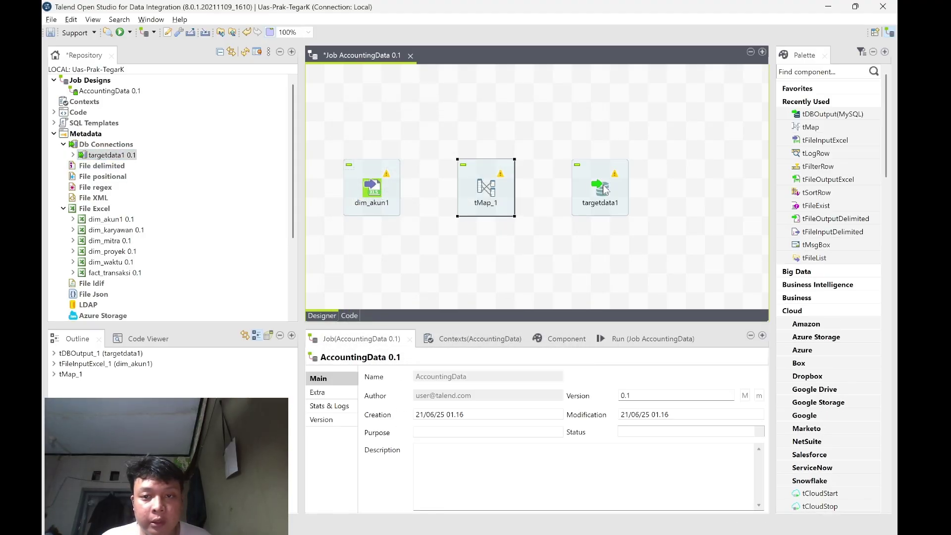
# - Connect dim_akun1 to tMap_1 with a Main row and open the tMap editor
pyautogui.click(371, 187)
pyautogui.rightClick(369, 187)
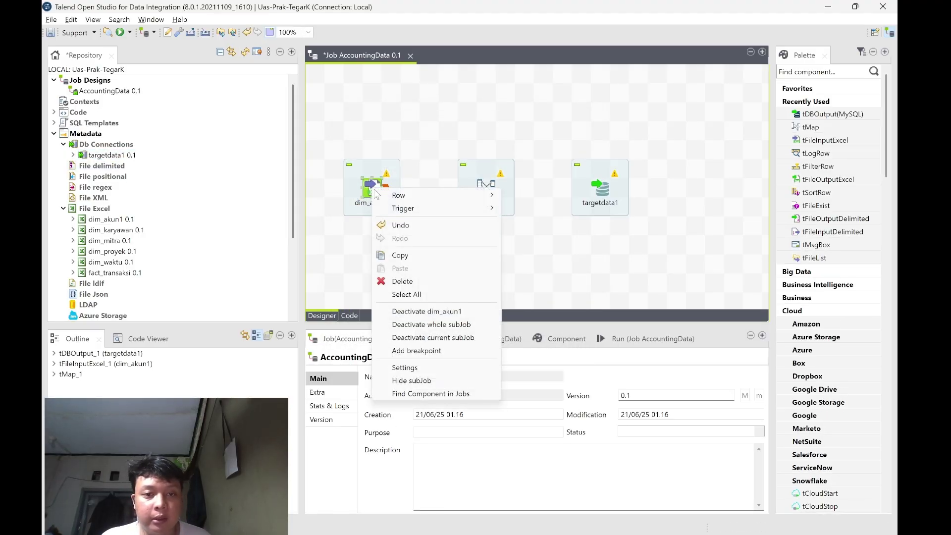
pyautogui.moveTo(393, 195)
pyautogui.click(528, 193)
pyautogui.click(492, 194)
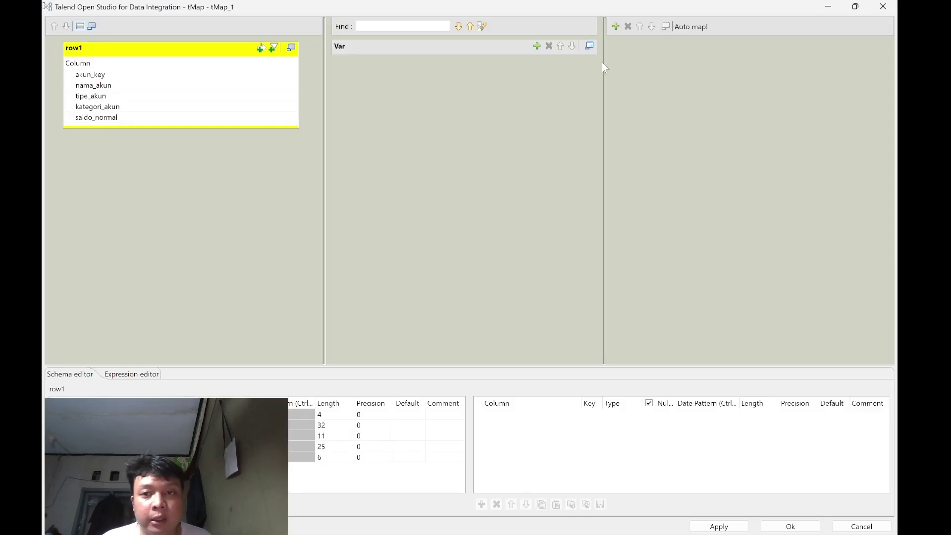
# - Add an output named akun to the map and map all row1 columns into it
pyautogui.click(614, 27)
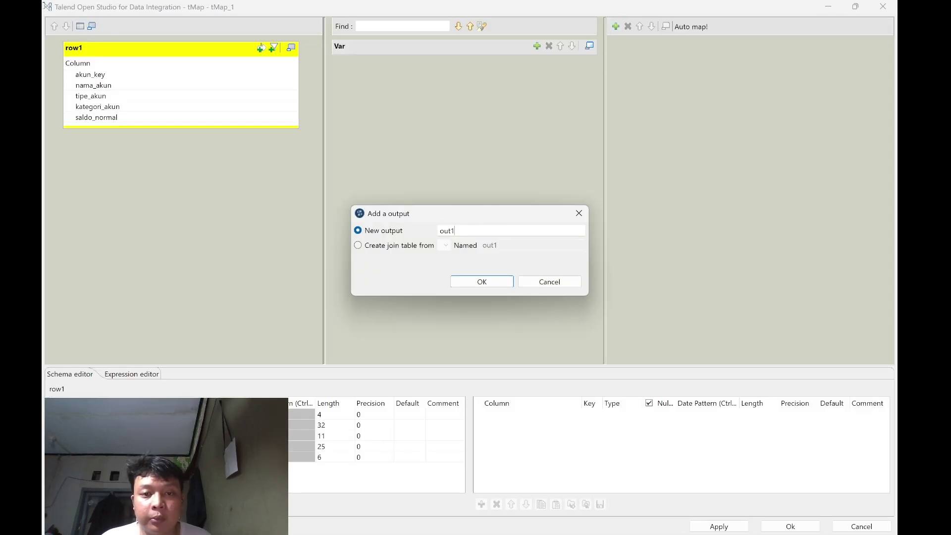
pyautogui.click(475, 284)
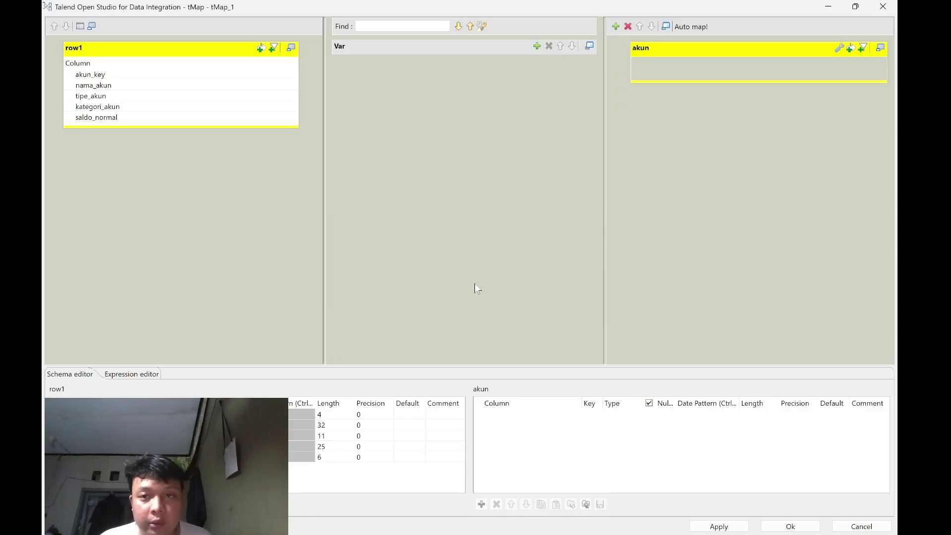
pyautogui.click(147, 62)
pyautogui.moveTo(158, 73); pyautogui.dragTo(644, 79)
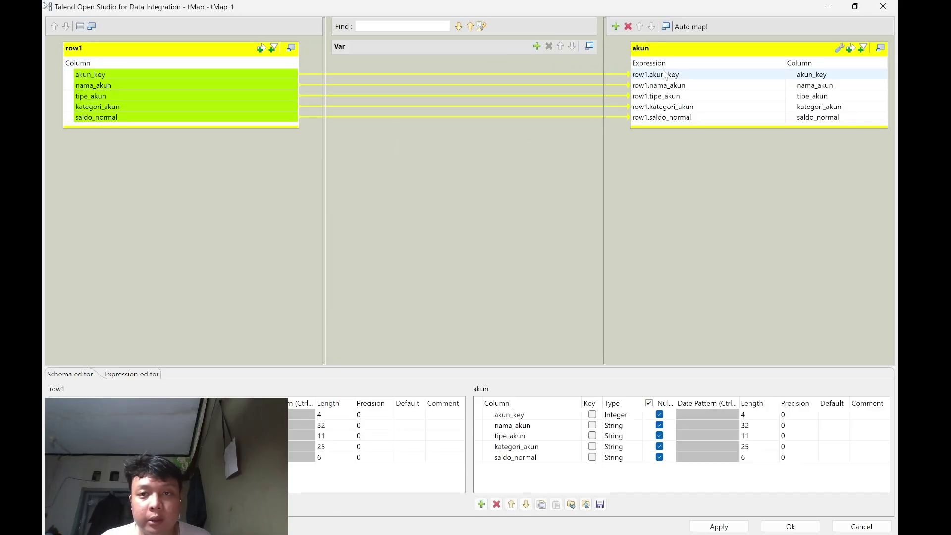
# - Set the length of nama_akun, tipe_akun, kategori_akun and saldo_normal in the akun output to 255 and save the mapping
pyautogui.click(748, 426)
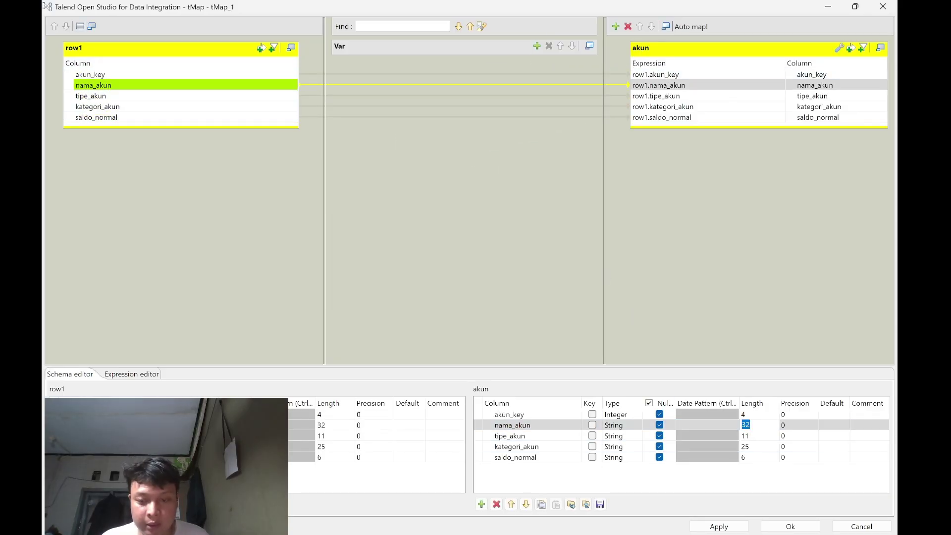
pyautogui.write('255')
pyautogui.click(750, 437)
pyautogui.write('255')
pyautogui.click(749, 447)
pyautogui.write('255')
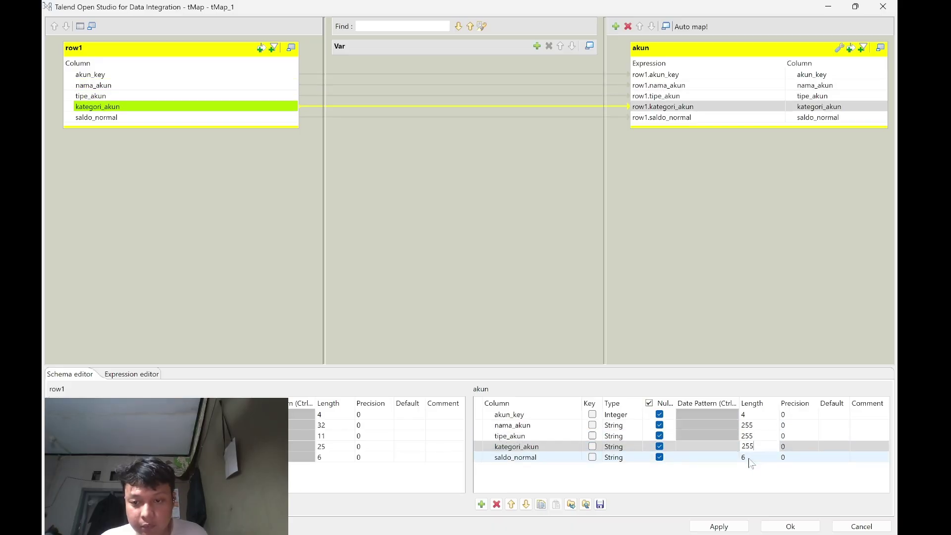
pyautogui.click(749, 457)
pyautogui.write('255')
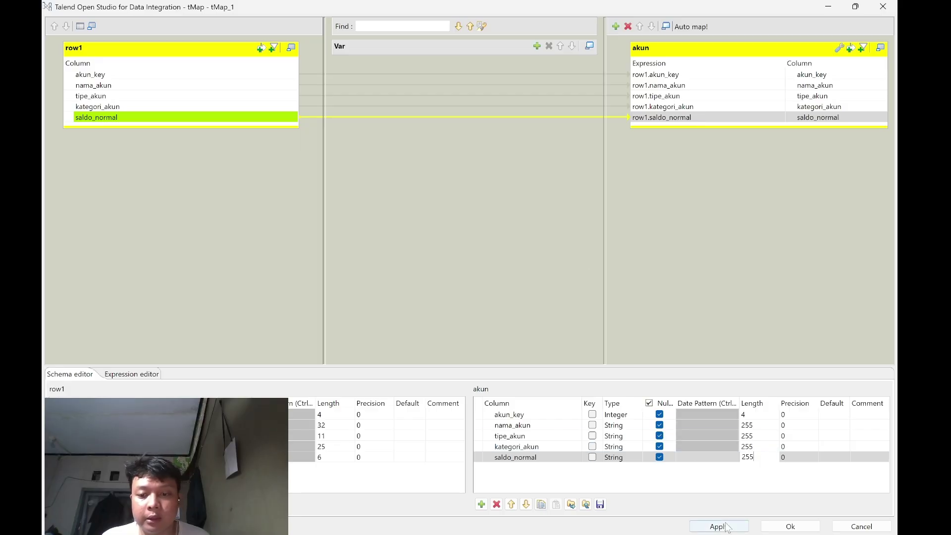
pyautogui.click(791, 527)
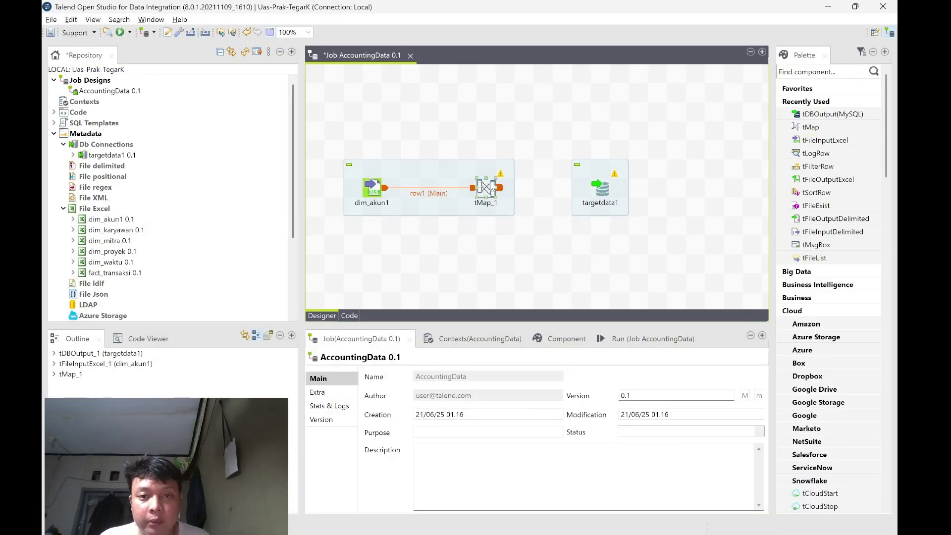
# - Connect the akun output of tMap_1 to the targetdata1 component
pyautogui.rightClick(492, 187)
pyautogui.click(673, 202)
pyautogui.click(603, 188)
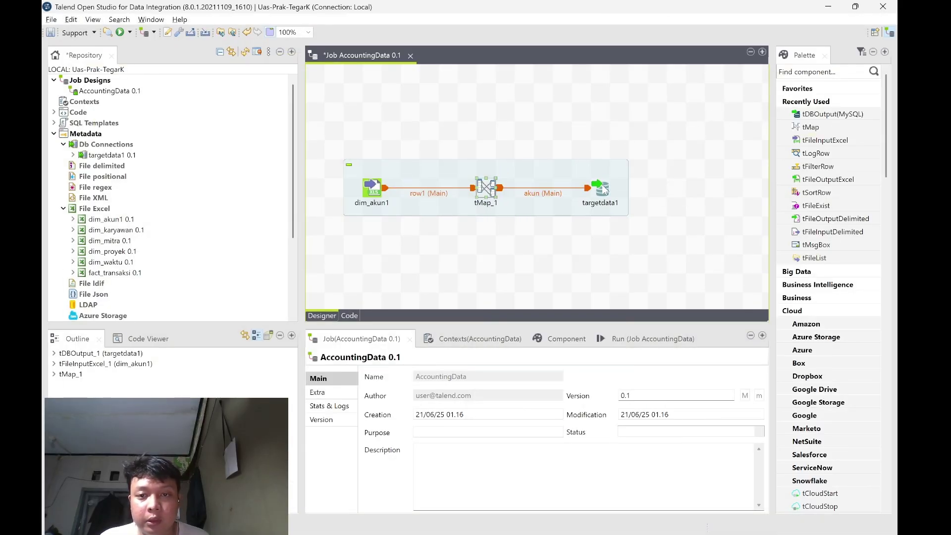
# - Add a tLogRow component beside targetdata1, align it with the flow, and connect targetdata1 to it with a Main row
pyautogui.moveTo(815, 153); pyautogui.dragTo(704, 190)
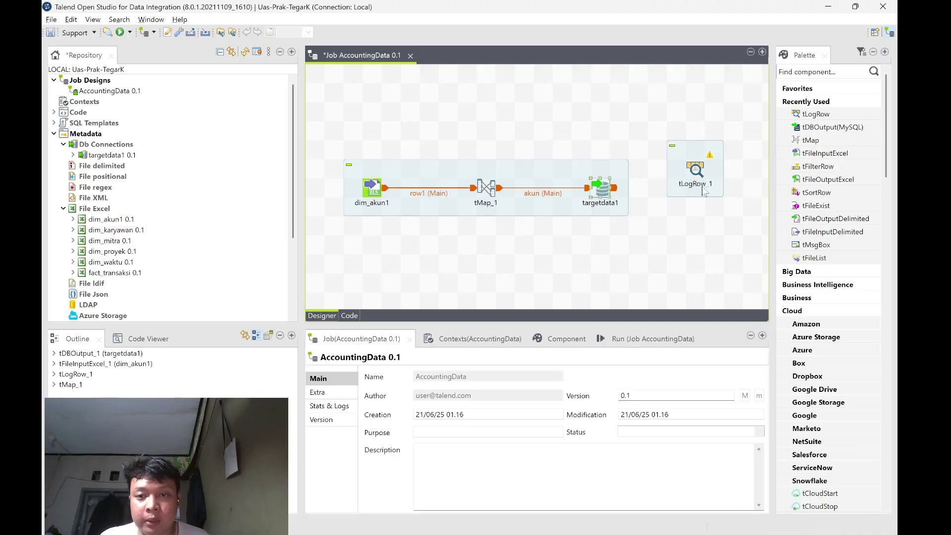
pyautogui.moveTo(694, 154); pyautogui.dragTo(694, 170)
pyautogui.rightClick(602, 186)
pyautogui.moveTo(637, 194)
pyautogui.click(750, 195)
pyautogui.click(696, 188)
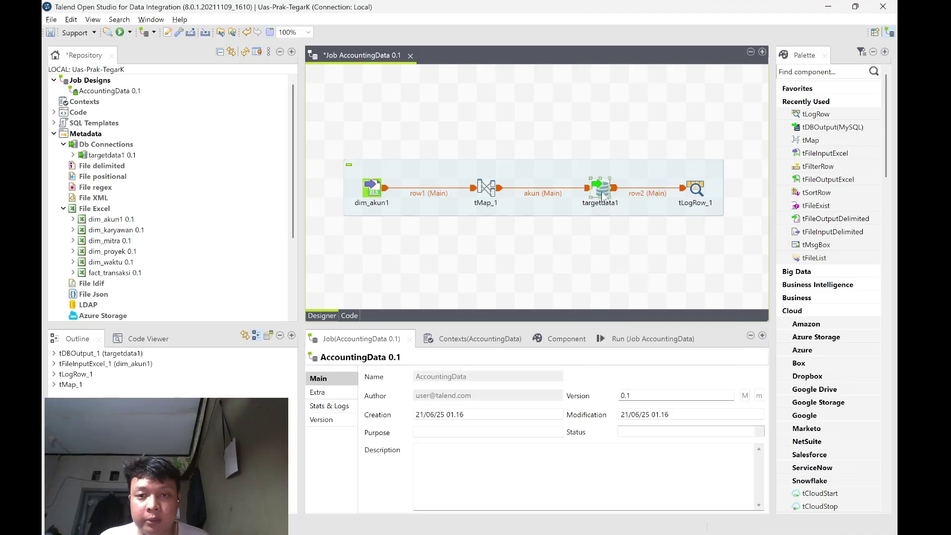
# - Set the targetdata1 output to table dim_akun with the Create table action, and run the job
pyautogui.click(555, 339)
pyautogui.click(454, 474)
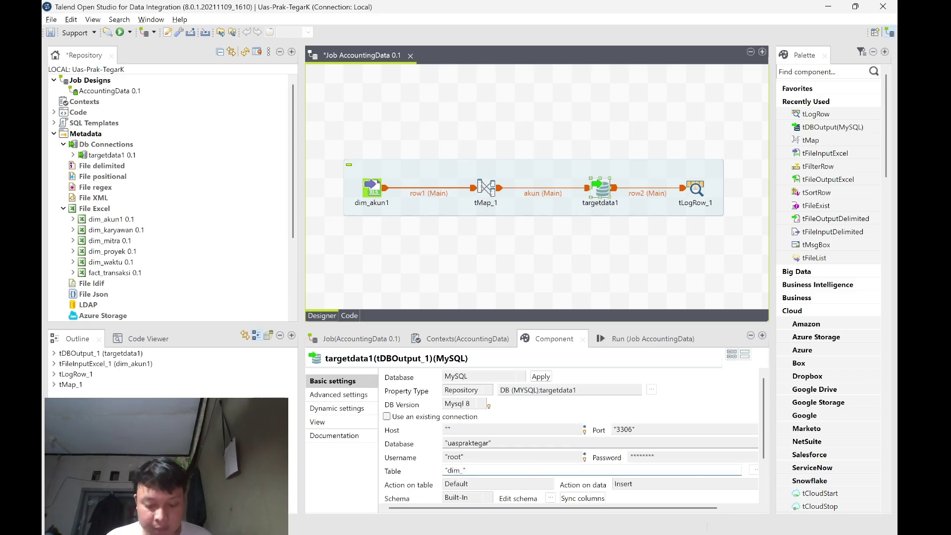
pyautogui.click(440, 479)
pyautogui.click(465, 427)
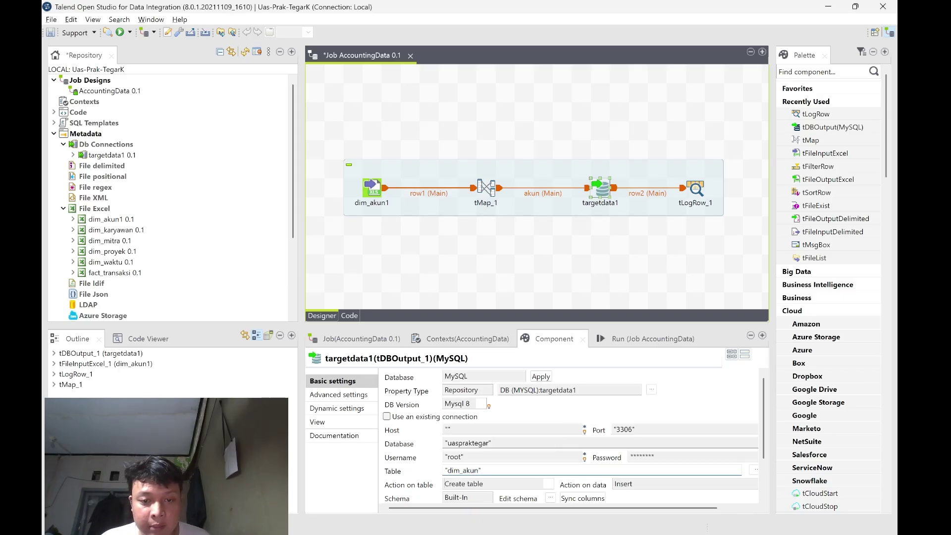
pyautogui.click(622, 337)
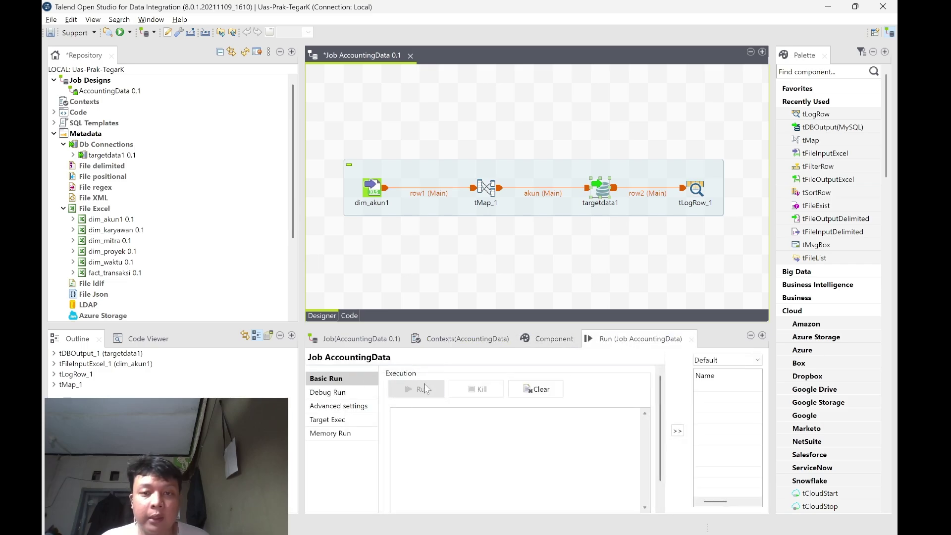
pyautogui.click(422, 389)
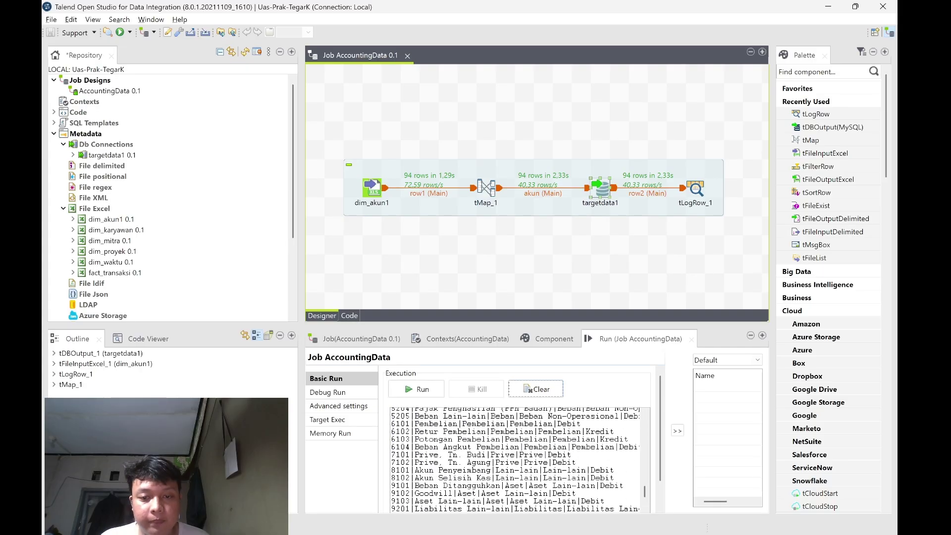
# - Switch to the database client, reload the uaspraktegar tables, and examine the rows of dim_akun
pyautogui.hotkey('alt', 'Tab')
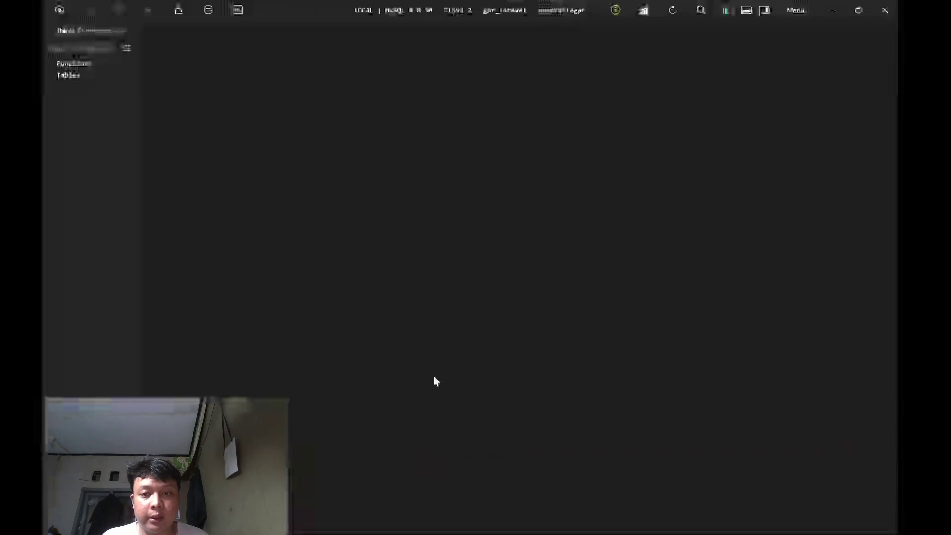
pyautogui.click(672, 9)
pyautogui.click(90, 88)
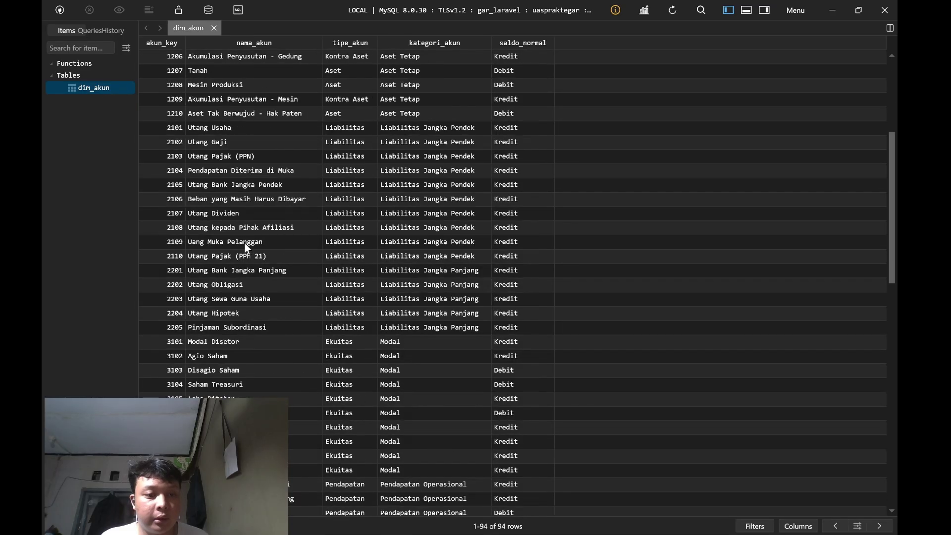
pyautogui.scroll(-10, 248, 252)
pyautogui.scroll(15, 253, 272)
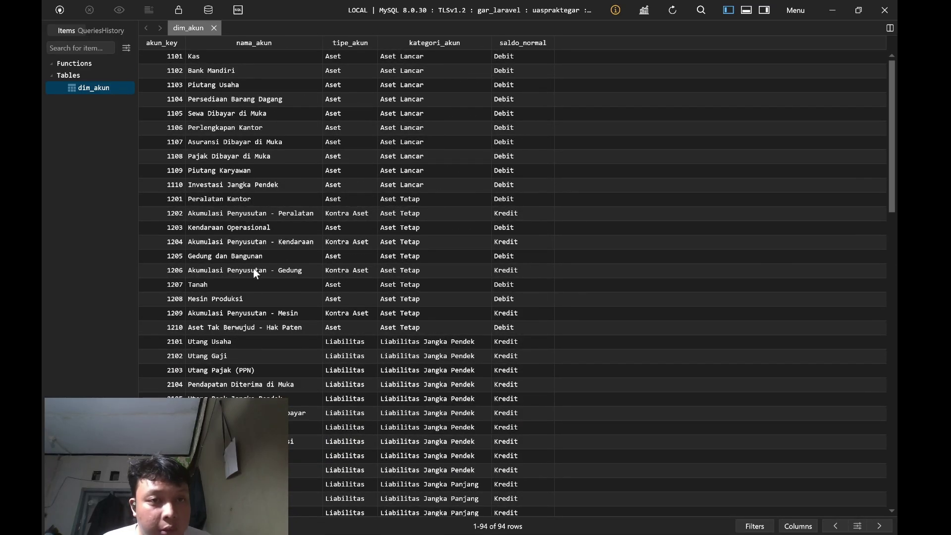
pyautogui.scroll(-20, 305, 174)
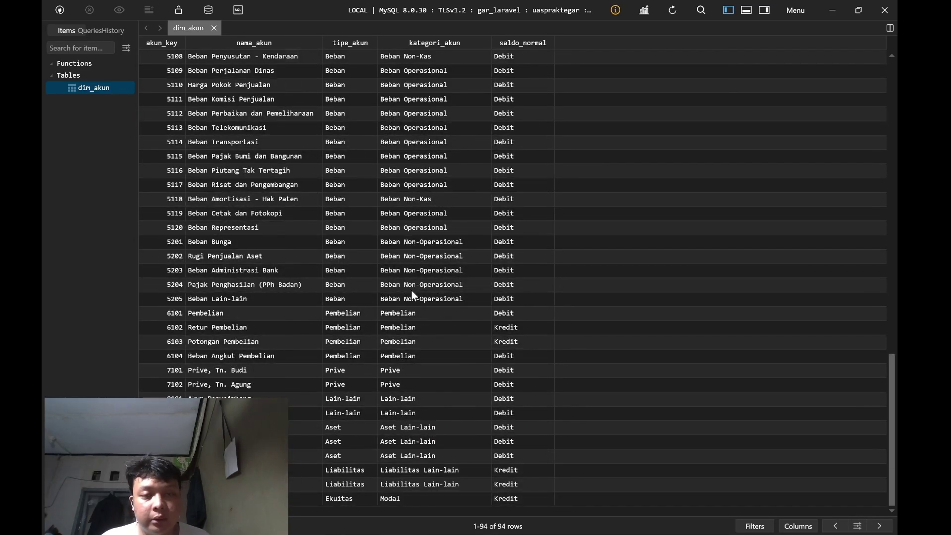
# - Switch back to Talend and clear the job's execution output
pyautogui.hotkey('alt', 'Tab')
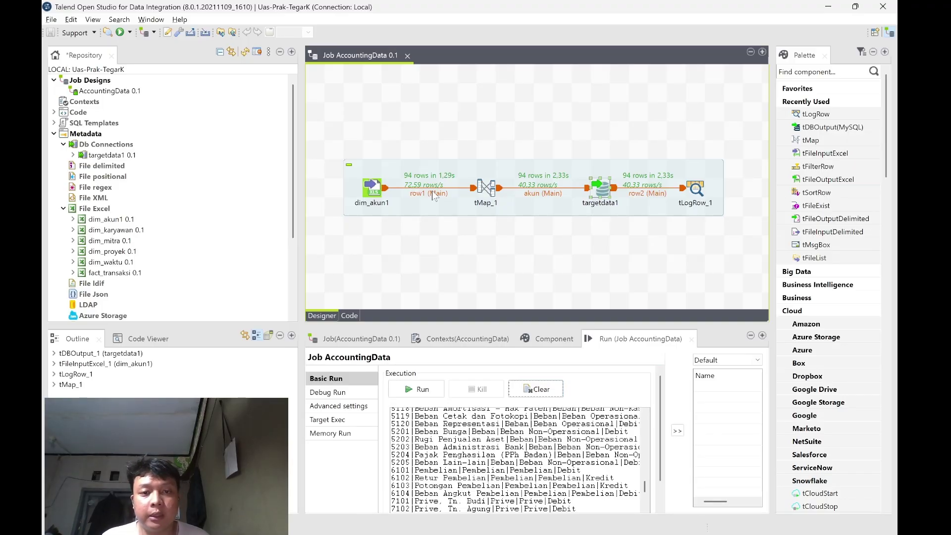
pyautogui.click(486, 189)
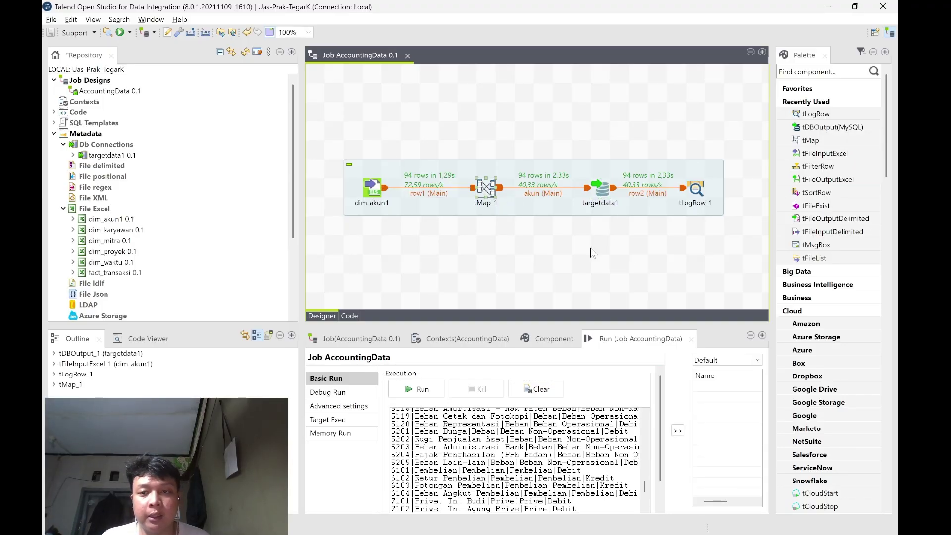
pyautogui.click(536, 389)
# - Replace the dim_akun1 source of tMap_1 with the dim_karyawan Excel input and run the job
pyautogui.click(369, 194)
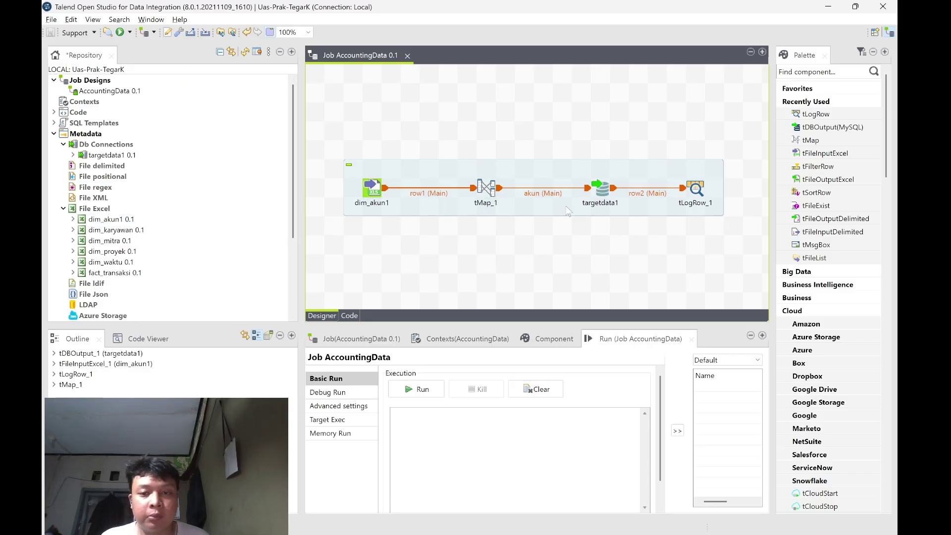
pyautogui.click(600, 189)
pyautogui.click(514, 239)
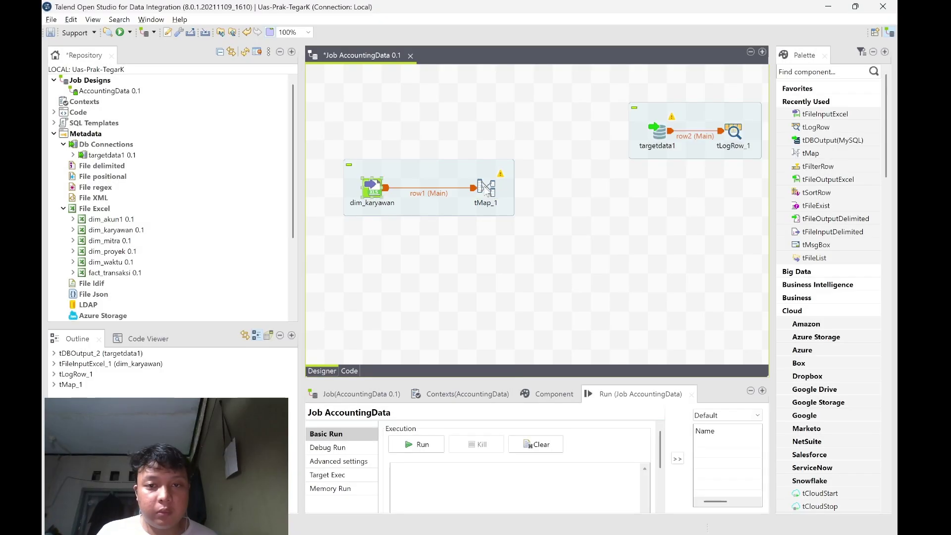
pyautogui.click(416, 444)
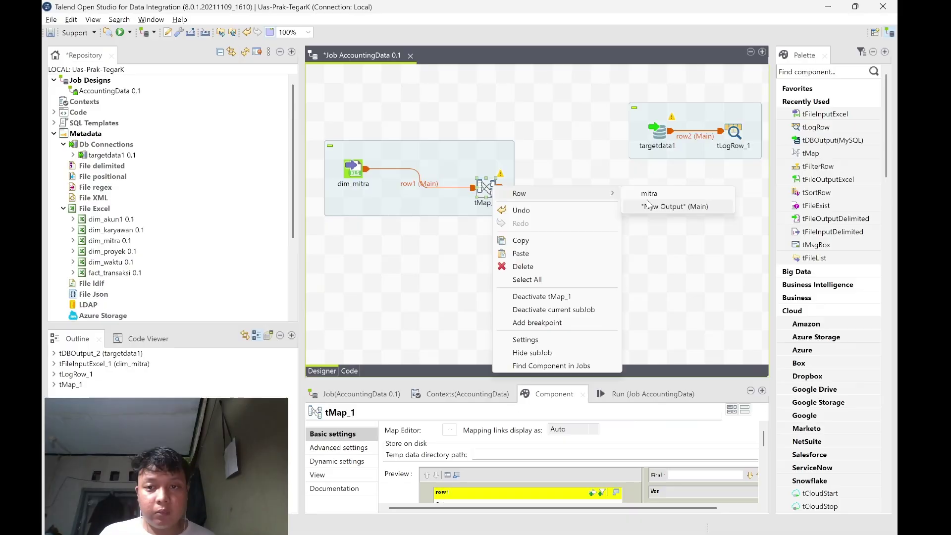
# - Connect the mitra output of tMap_1 to the targetdata1 component
pyautogui.click(649, 193)
pyautogui.click(656, 131)
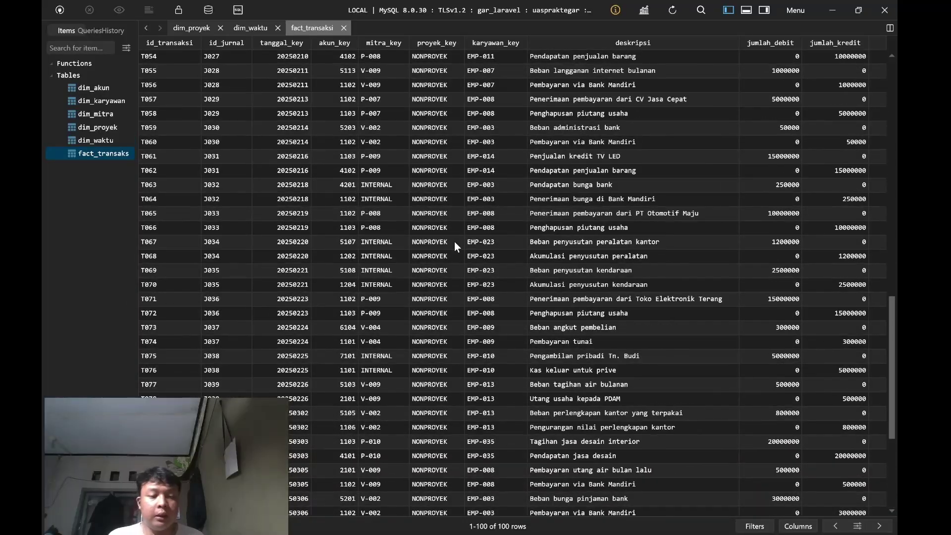
# - Examine the loaded fact_transaksi rows in the database client and try to open the dim_akun table, declining the licence purchase
pyautogui.scroll(10, 454, 242)
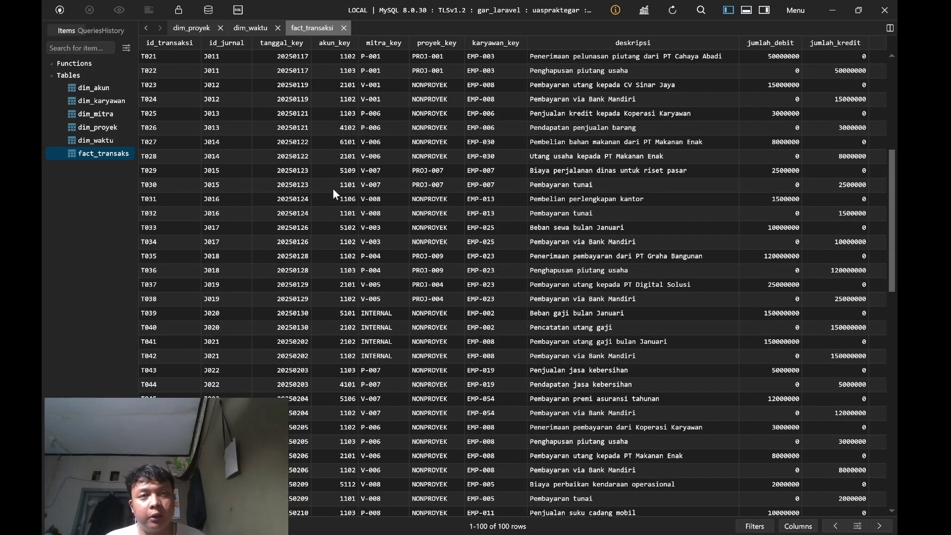
pyautogui.doubleClick(97, 87)
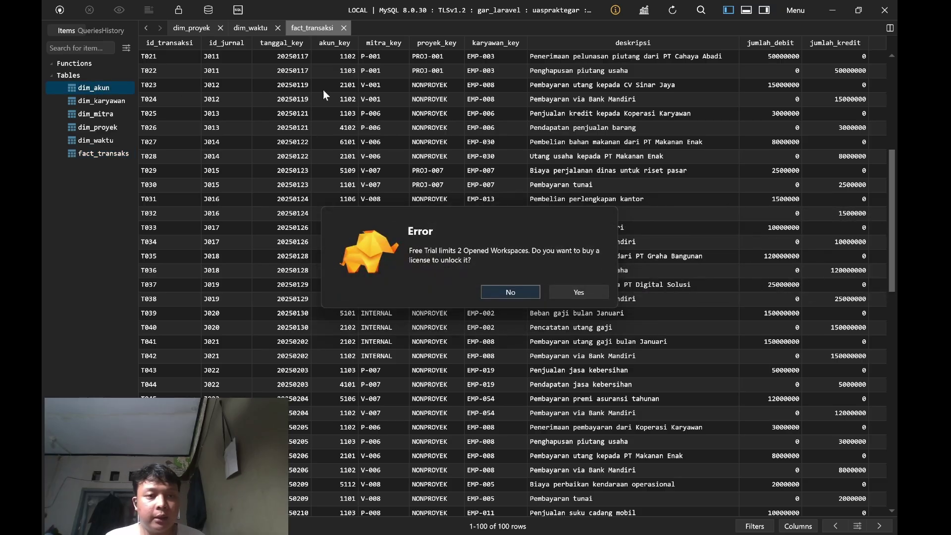
pyautogui.click(505, 286)
pyautogui.click(345, 28)
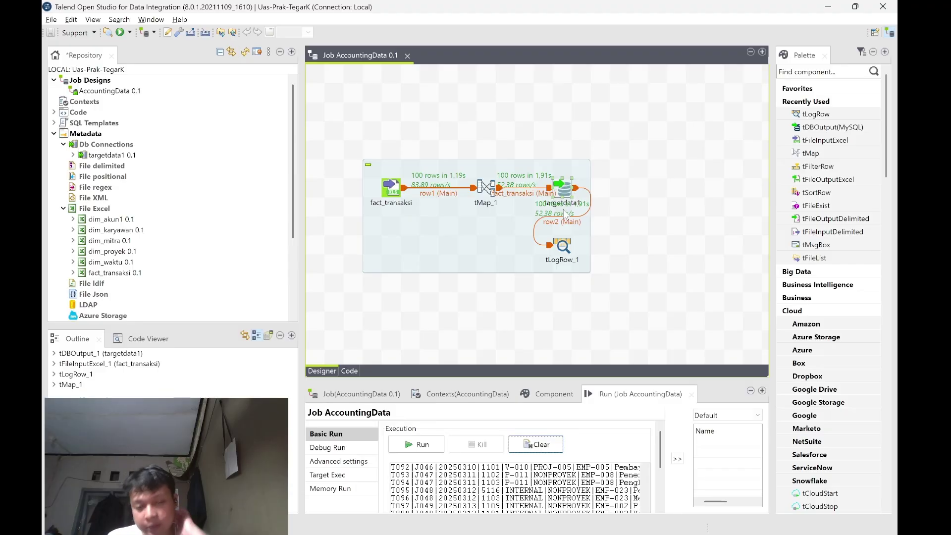
# - Clear the execution output, and in tMap_1 start a filter on the fact_transaksi output that tests row1.proyek_key with equals
pyautogui.click(535, 444)
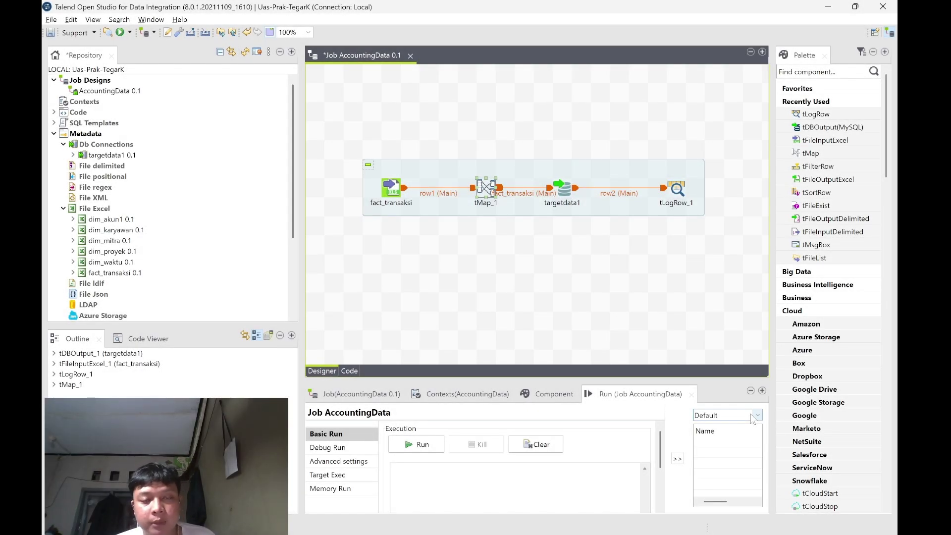
pyautogui.doubleClick(495, 195)
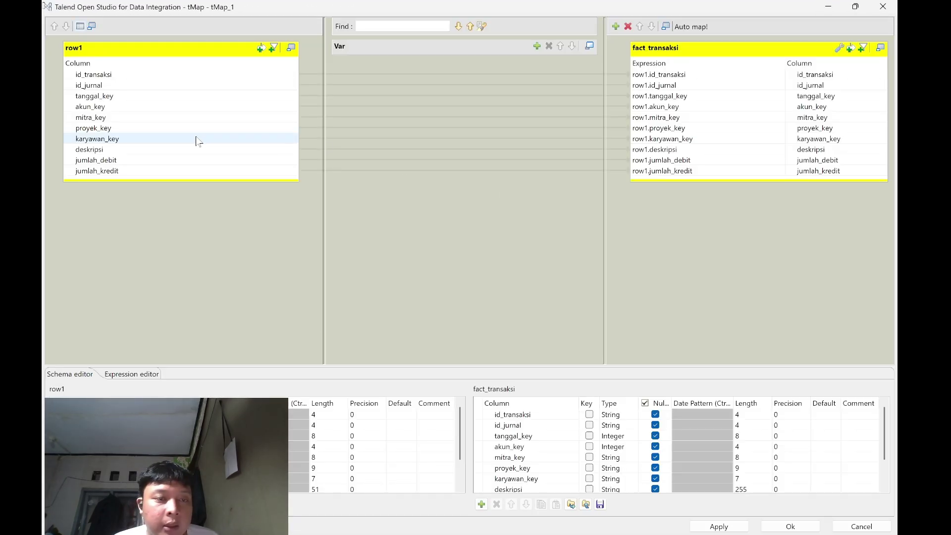
pyautogui.click(125, 129)
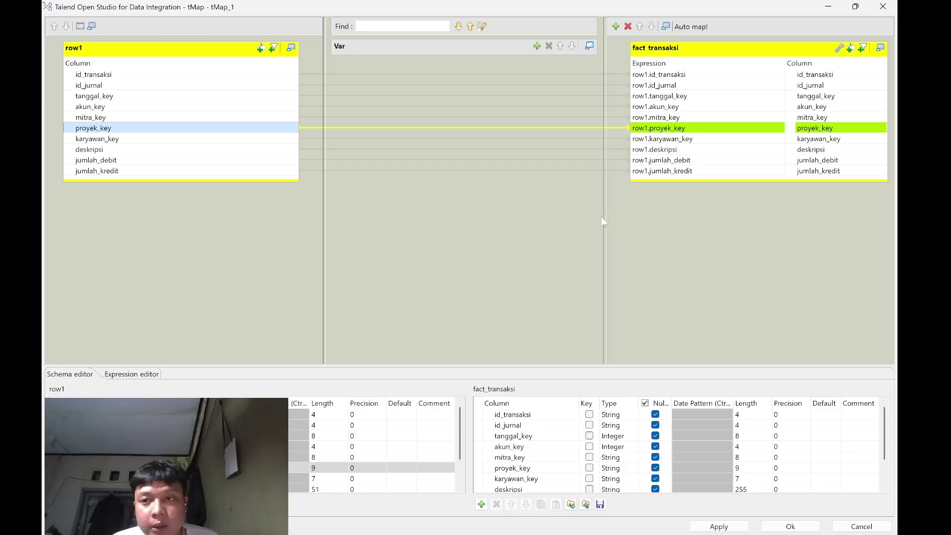
pyautogui.click(850, 48)
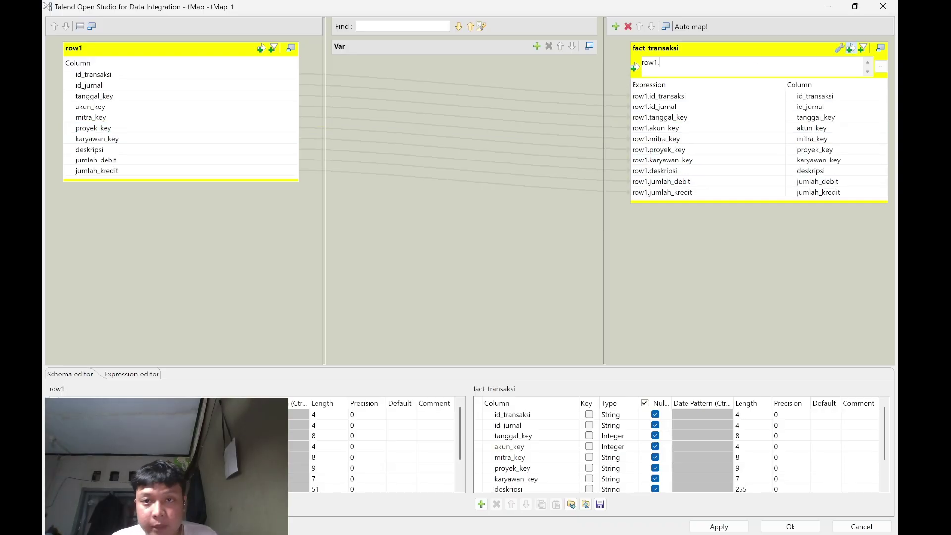
pyautogui.write('row1.proyek_')
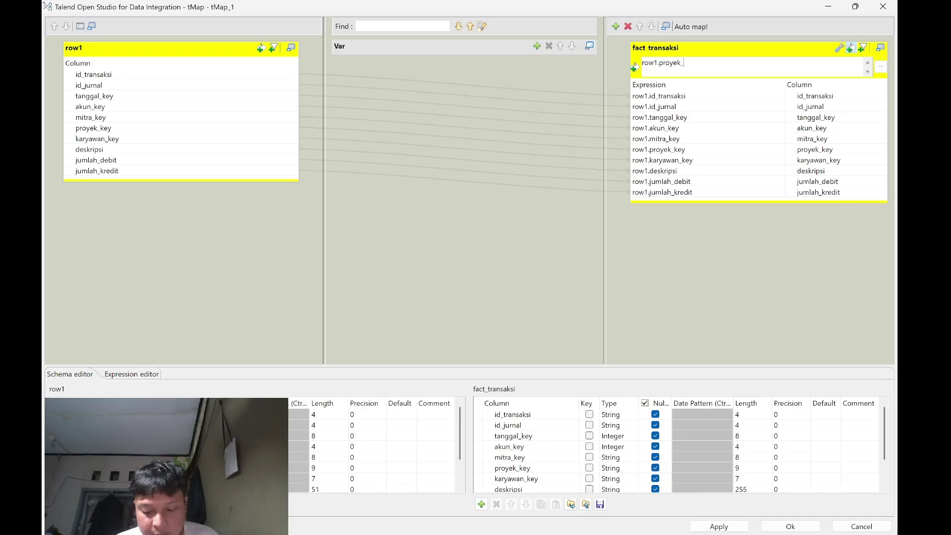
pyautogui.write('key.equals("')
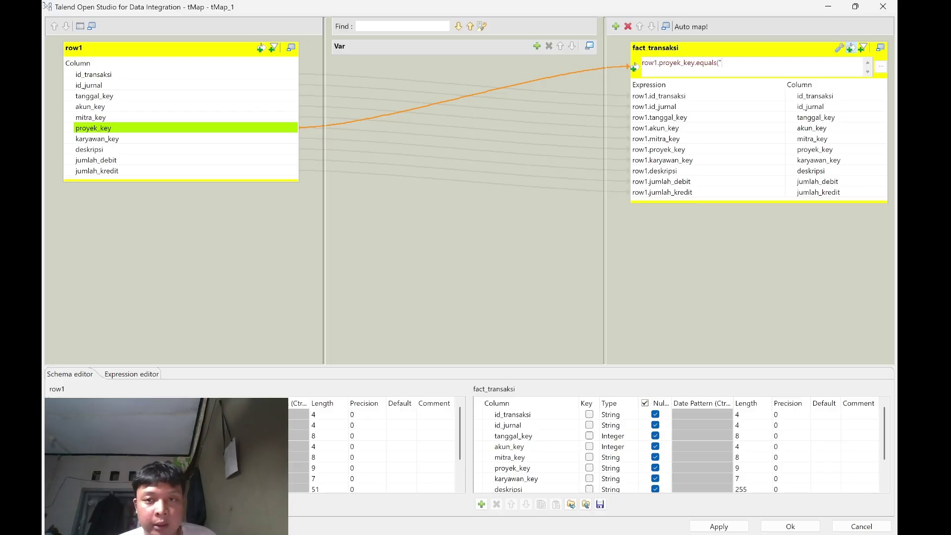
# - Look up the proyek_key value NONPROYEK in the fact_transaksi table and complete the filter as row1.proyek_key.equals("NONPROYEK")
pyautogui.hotkey('alt', 'Tab')
pyautogui.hotkey('alt', 'Tab')
pyautogui.hotkey('alt', 'Tab')
pyautogui.click(436, 188)
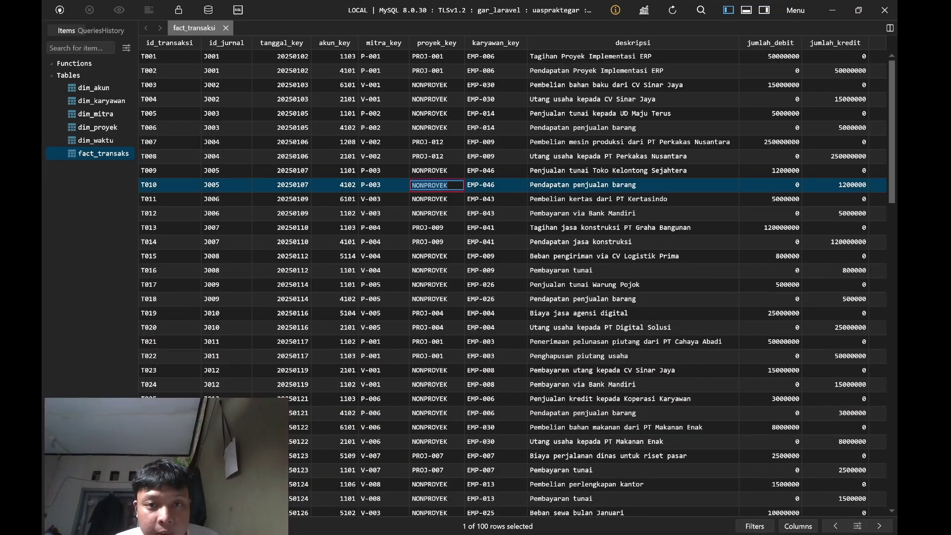
pyautogui.hotkey('alt', 'Tab')
pyautogui.write('NONPROYEK')
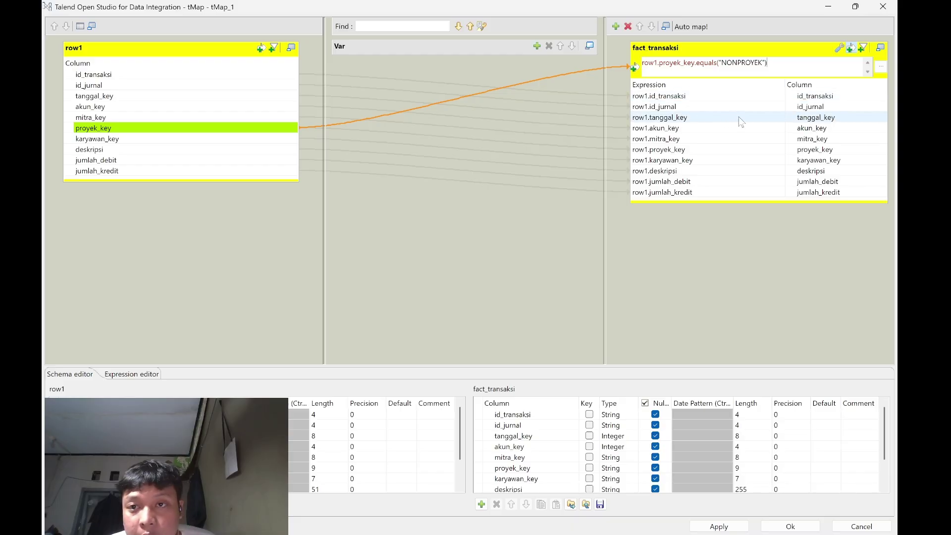
# - Apply the filtered mapping in tMap_1, close the map editor, and run the job
pyautogui.click(719, 526)
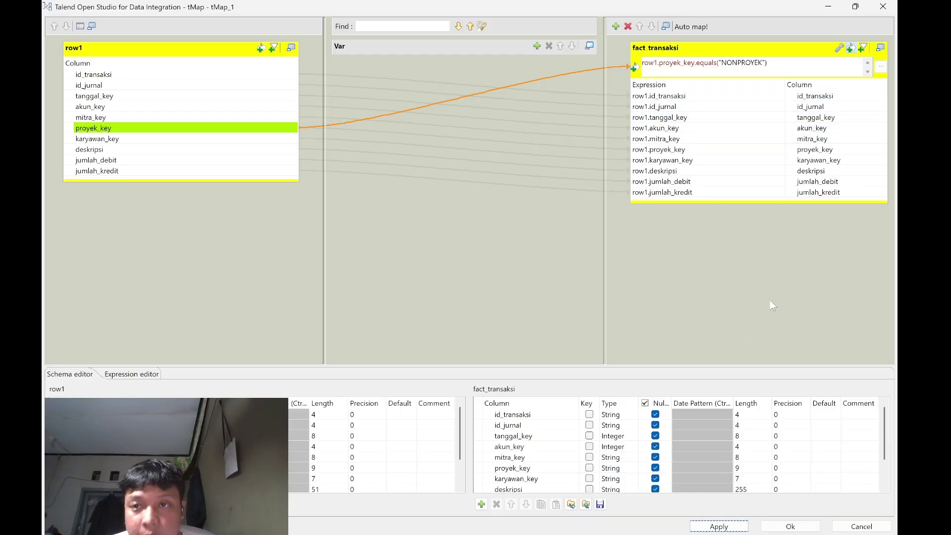
pyautogui.click(789, 526)
pyautogui.click(419, 444)
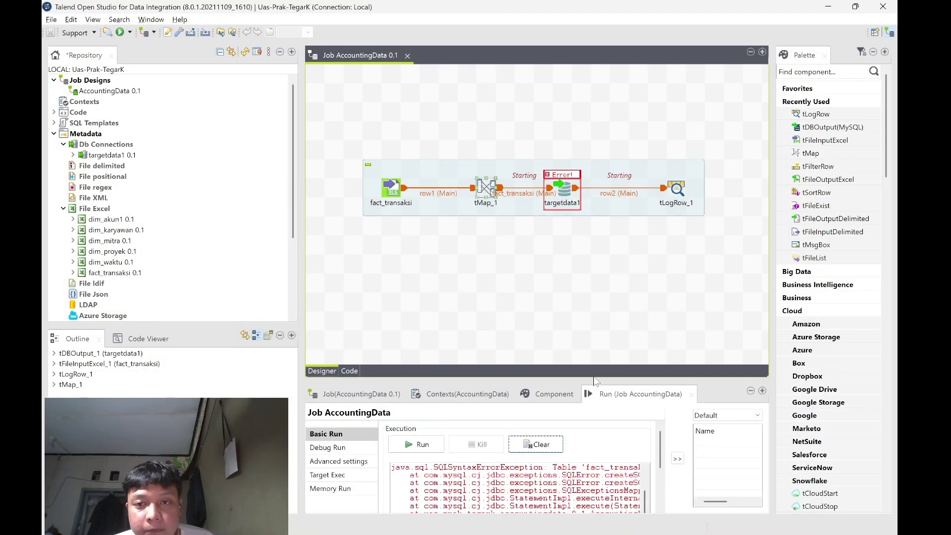
# - Set the targetdata1 output to table filter_data with the Create table action, and run the job again
pyautogui.click(562, 188)
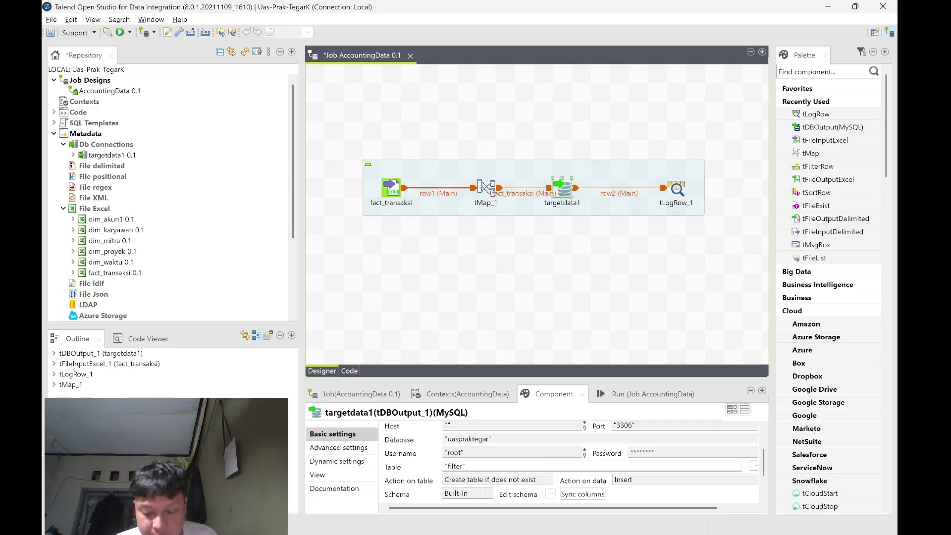
pyautogui.click(495, 479)
pyautogui.click(488, 421)
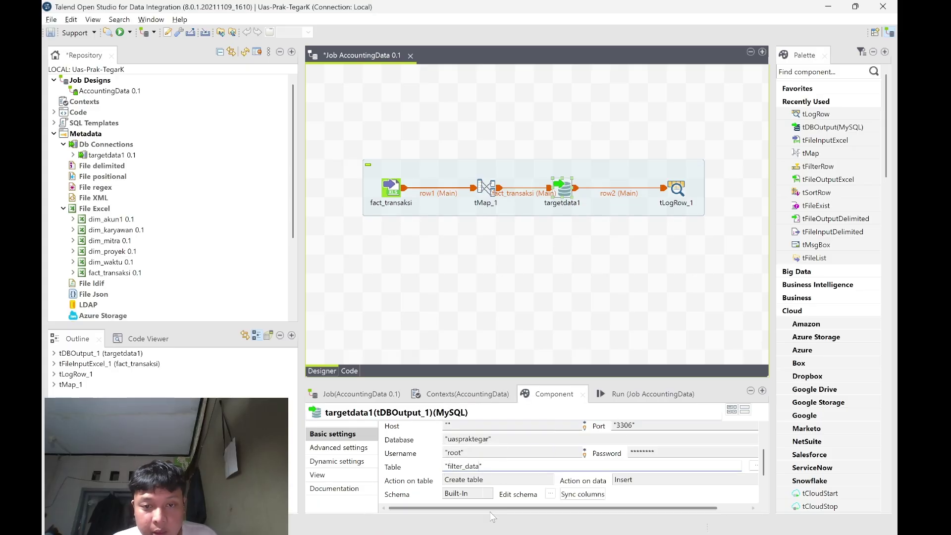
pyautogui.click(600, 399)
pyautogui.click(422, 450)
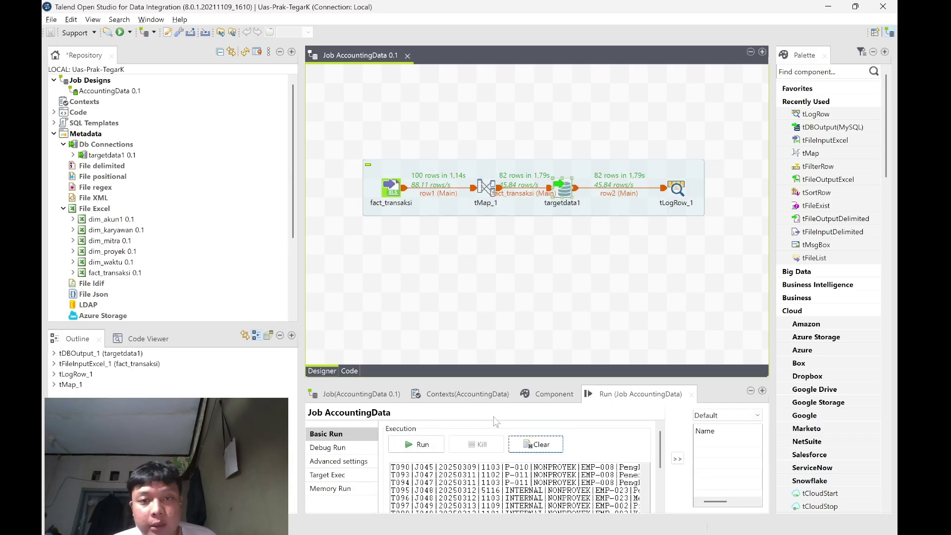
# - Switch to the database client, reload the tables, and examine the filter_data rows for their proyek_key values
pyautogui.hotkey('alt', 'Tab')
pyautogui.hotkey('ctrl', 'r')
pyautogui.click(97, 167)
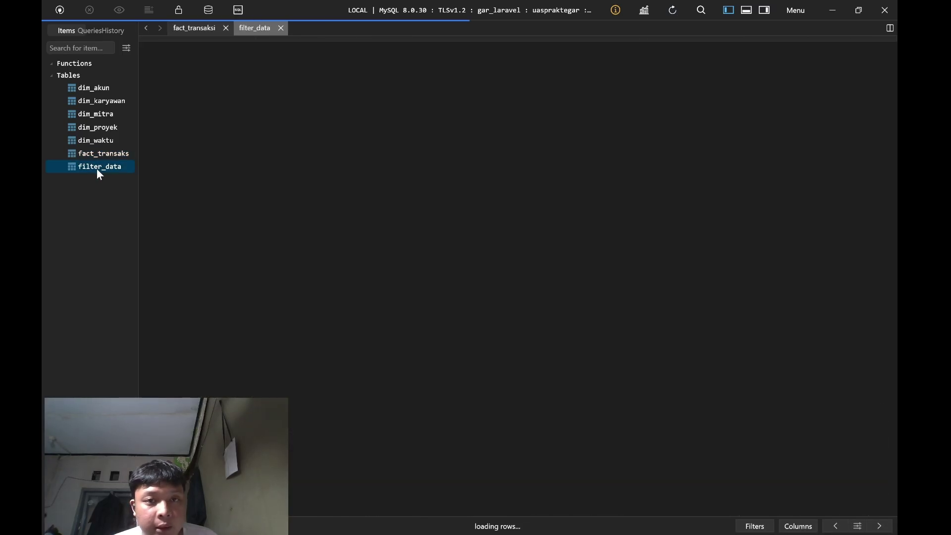
pyautogui.scroll(-20, 387, 170)
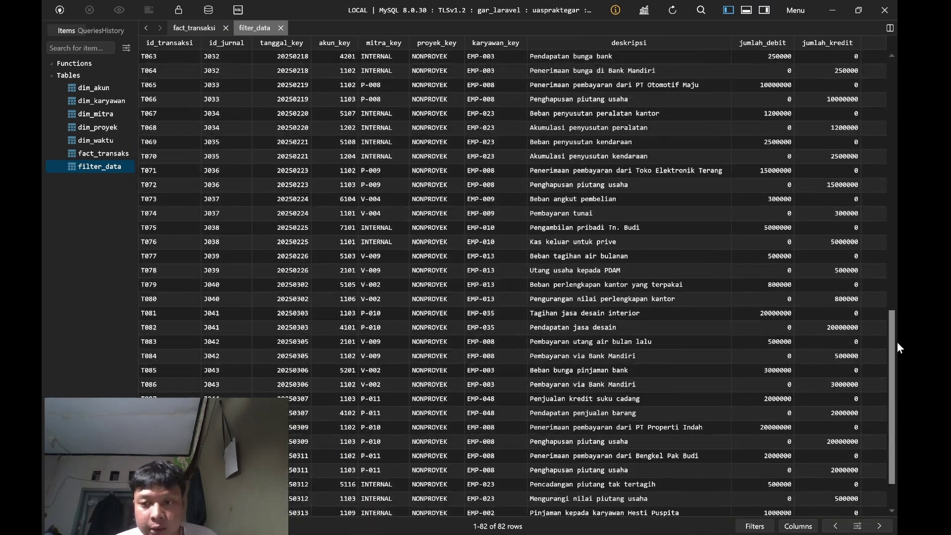
pyautogui.moveTo(897, 342); pyautogui.dragTo(879, 89)
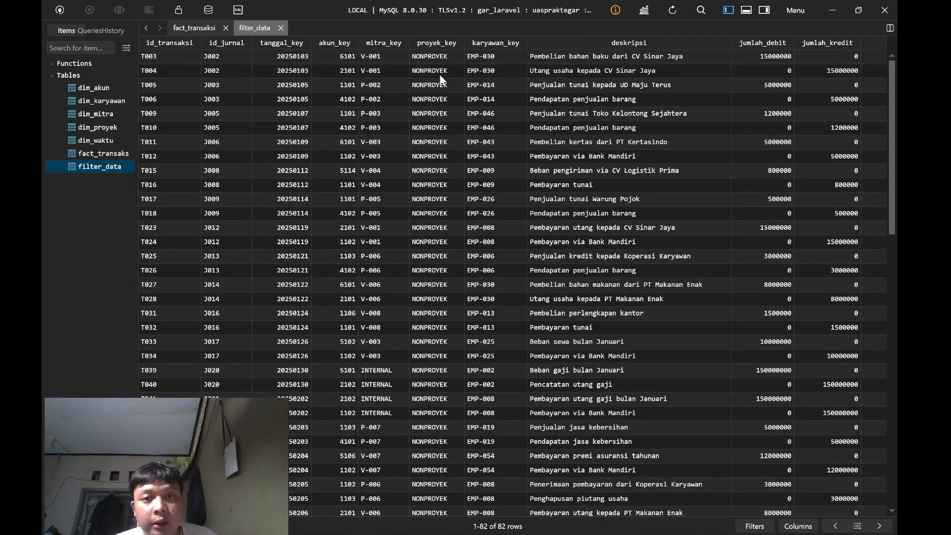
# - Switch back to Talend, review the proyek_key filter expression in tMap_1, and close the map editor without saving
pyautogui.hotkey('alt', 'Tab')
pyautogui.doubleClick(487, 180)
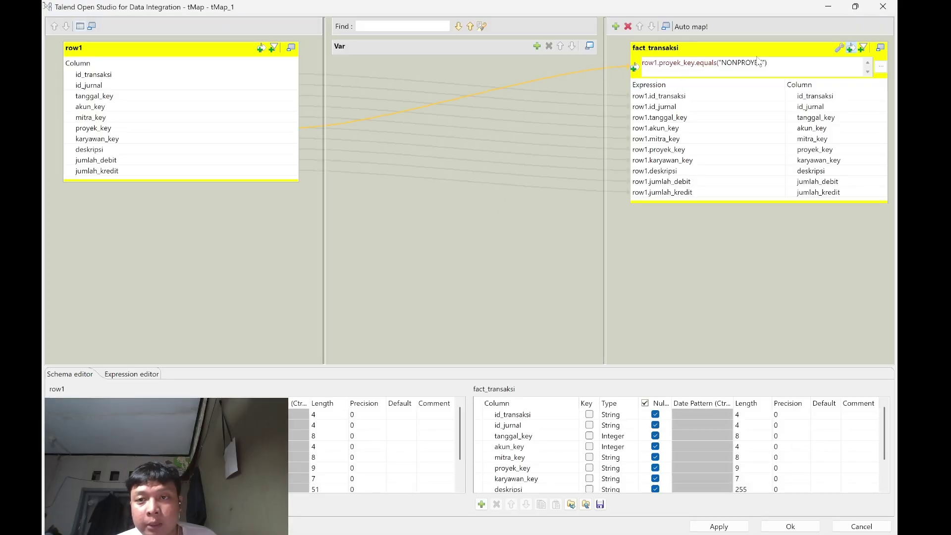
pyautogui.click(862, 526)
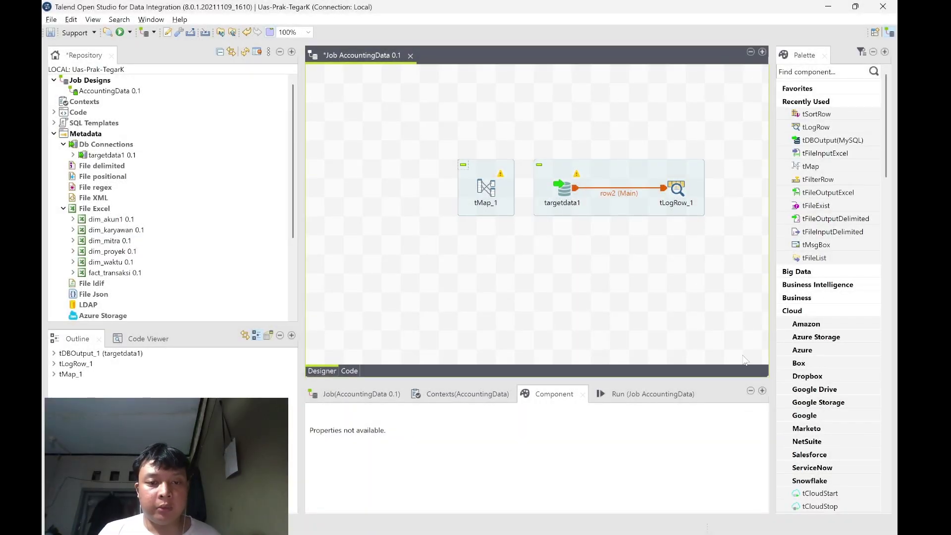
# - Check the dim_akun table in the database client, then back in Talend add dim_akun1 as an Excel input linked to tMap_1
pyautogui.hotkey('alt', 'Tab')
pyautogui.hotkey('alt', 'Tab')
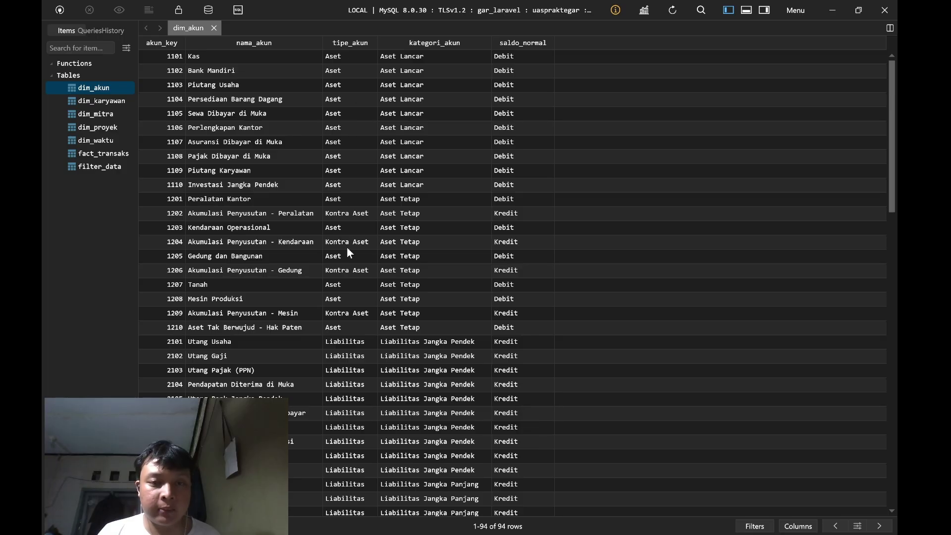
pyautogui.hotkey('alt', 'Tab')
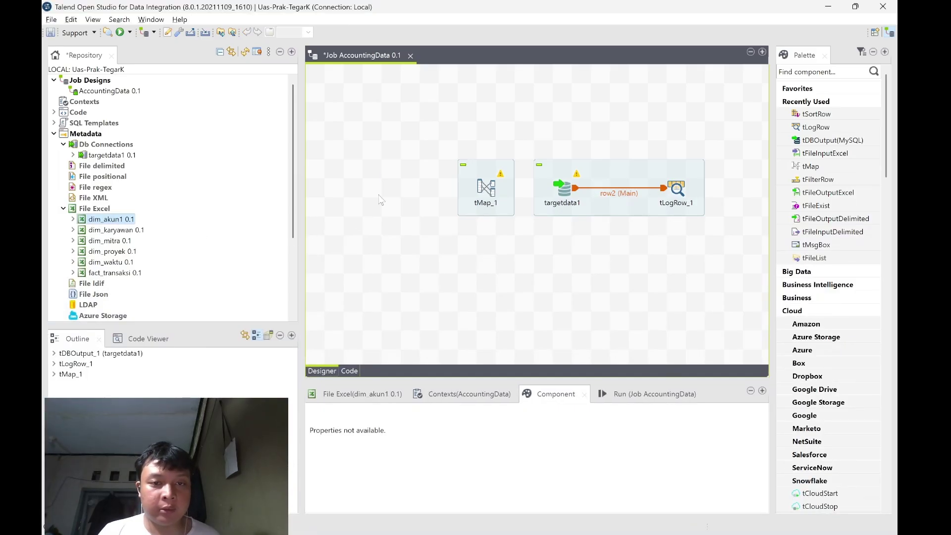
pyautogui.click(476, 327)
pyautogui.rightClick(374, 188)
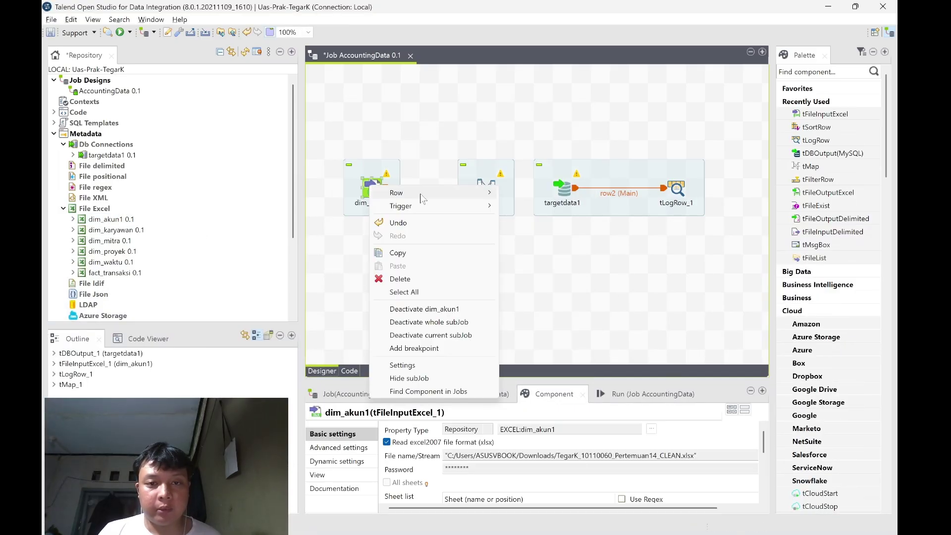
pyautogui.press('Escape')
# - In tMap_1's map editor, remove the fact_transaksi output and add a new output named shortdata
pyautogui.doubleClick(485, 188)
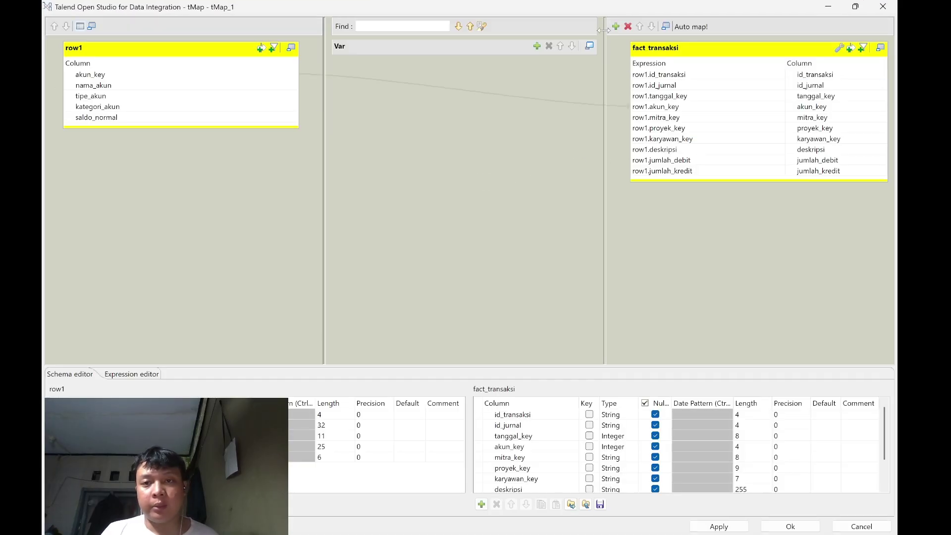
pyautogui.click(628, 26)
pyautogui.click(538, 278)
pyautogui.click(616, 26)
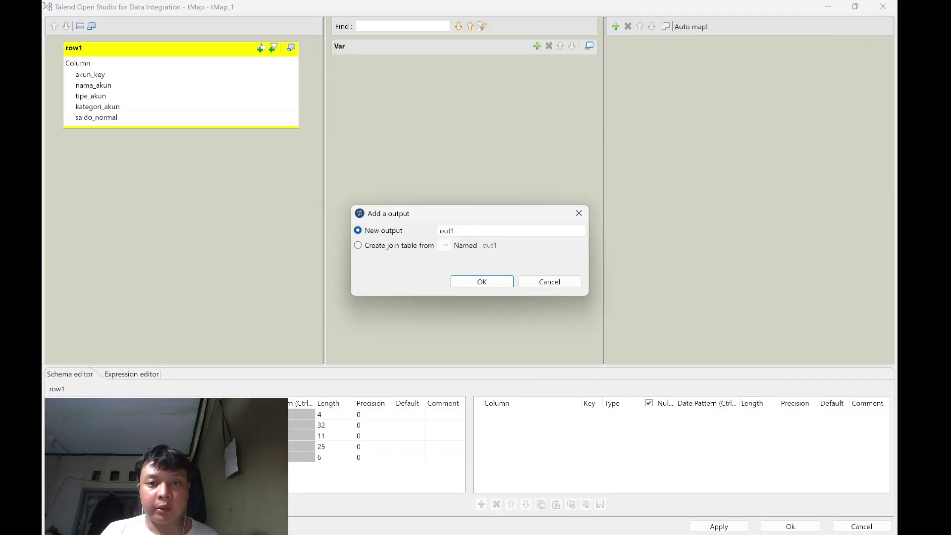
pyautogui.write('sh')
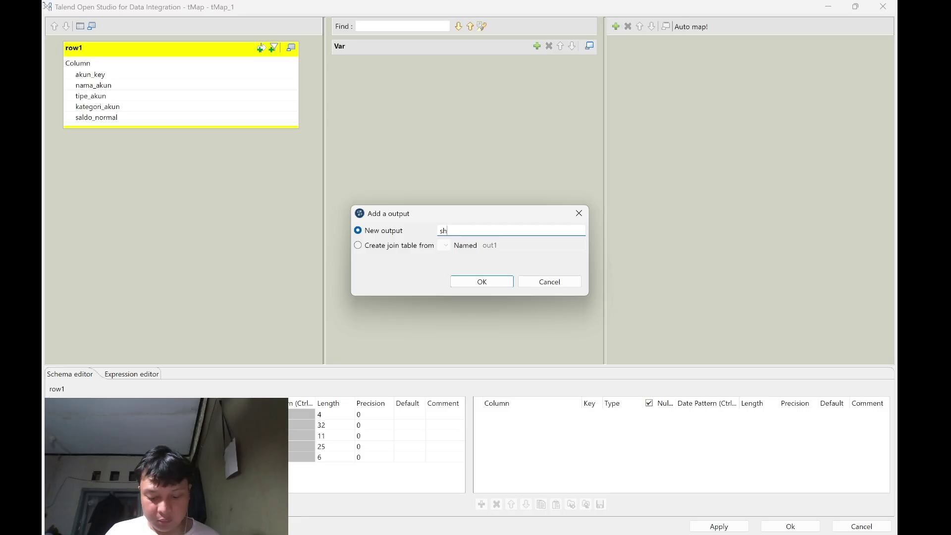
pyautogui.write('ortdata')
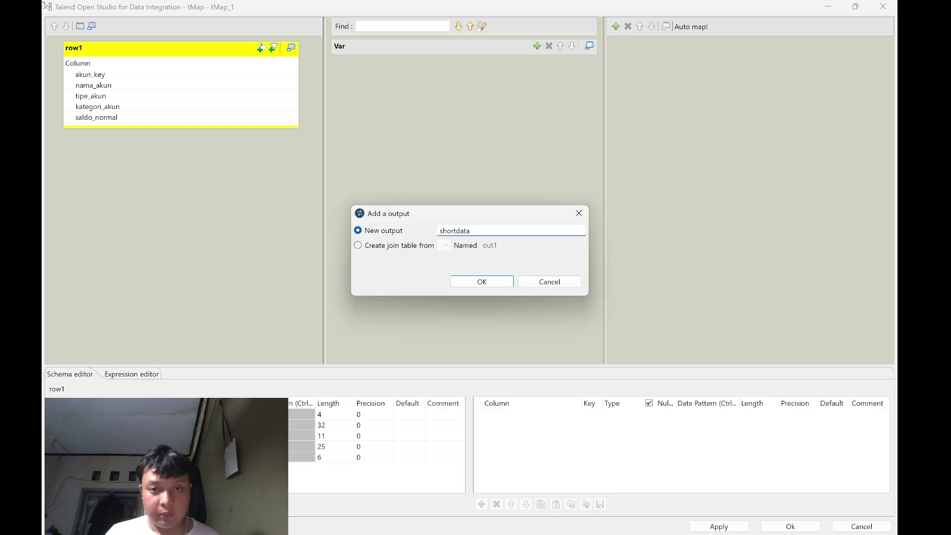
pyautogui.click(483, 283)
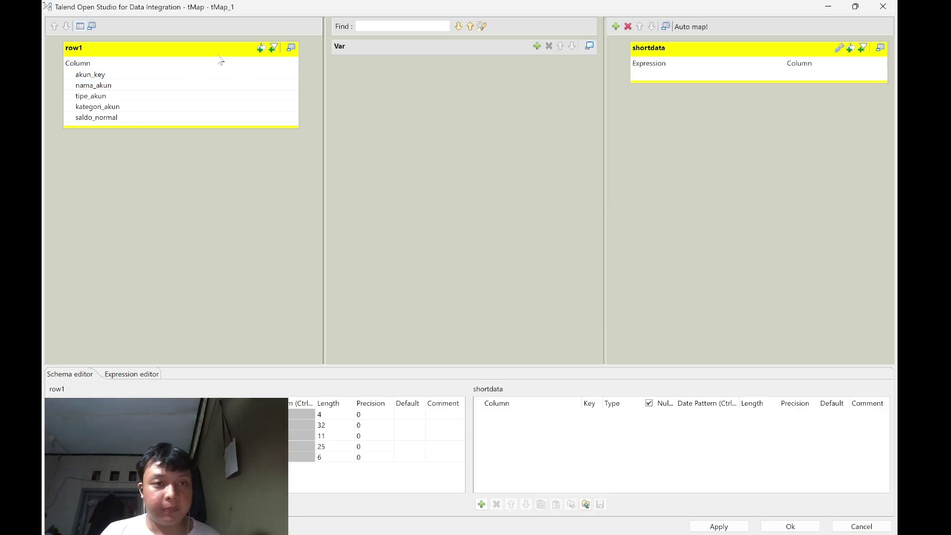
# - Map all row1 columns to shortdata, set the length of its four String columns to 255, and apply the mapping
pyautogui.moveTo(219, 61); pyautogui.dragTo(676, 125)
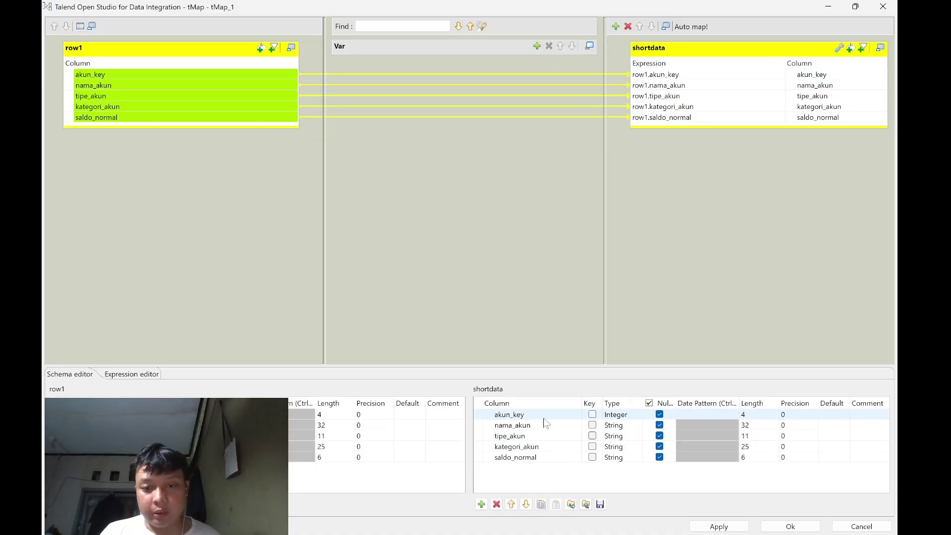
pyautogui.click(745, 425)
pyautogui.write('255')
pyautogui.click(748, 436)
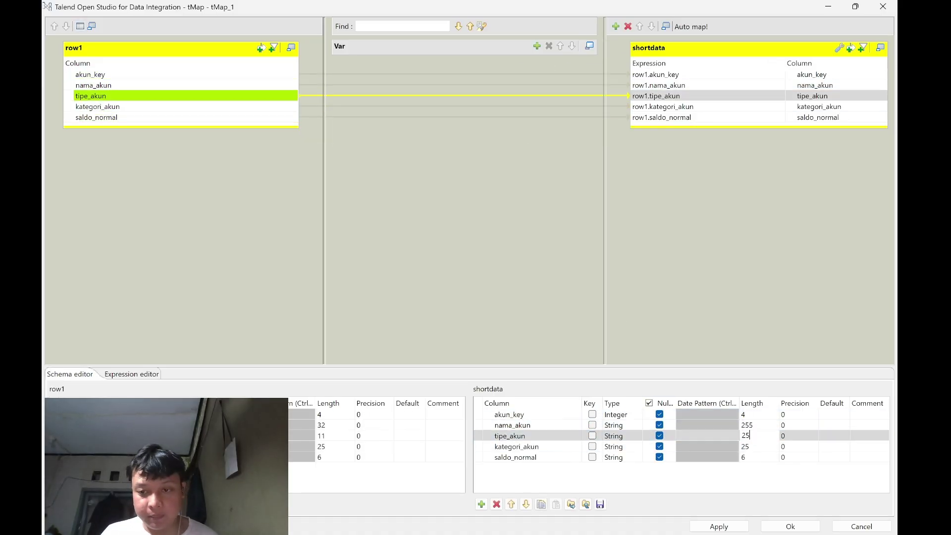
pyautogui.write('255')
pyautogui.click(749, 446)
pyautogui.write('25255')
pyautogui.click(757, 457)
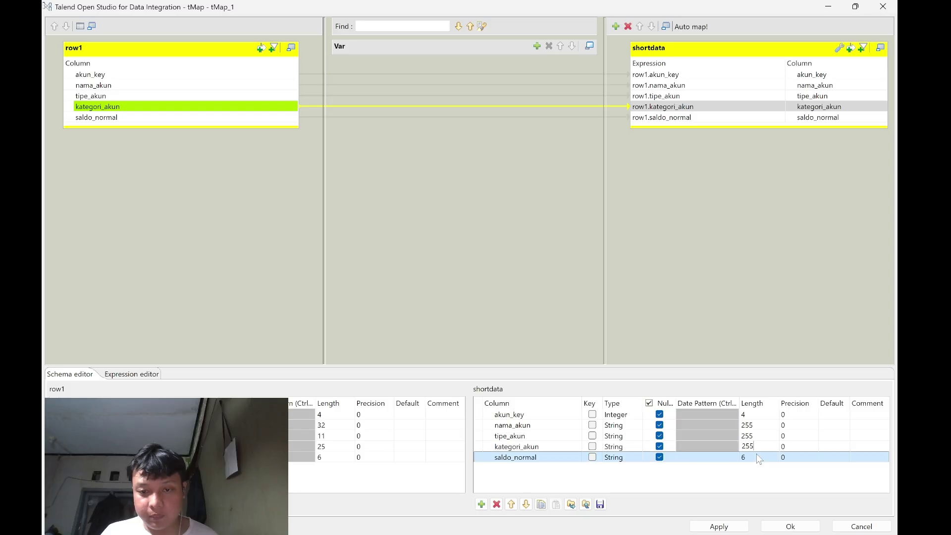
pyautogui.write('255')
pyautogui.click(719, 526)
pyautogui.click(790, 526)
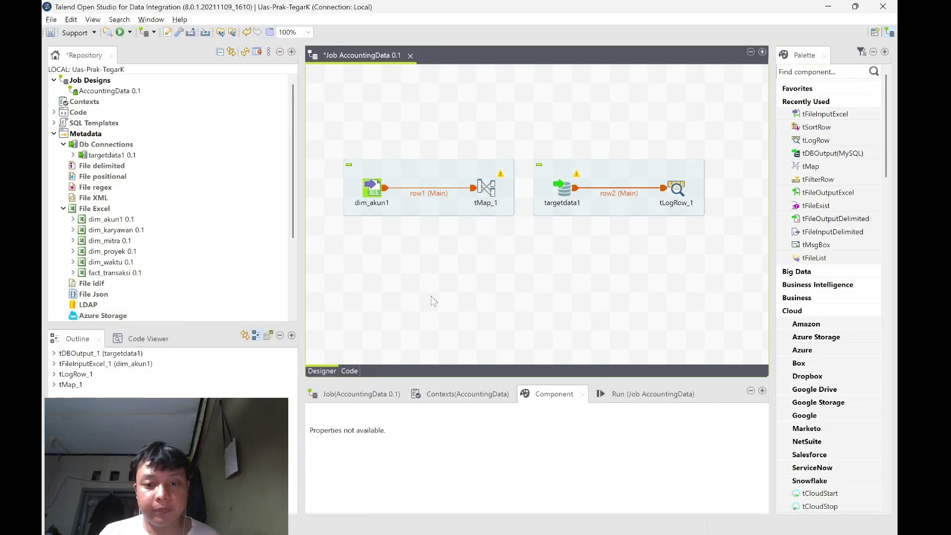
# - Place a tSortRow component below tMap_1 and connect the shortdata output of tMap_1 to it
pyautogui.click(817, 127)
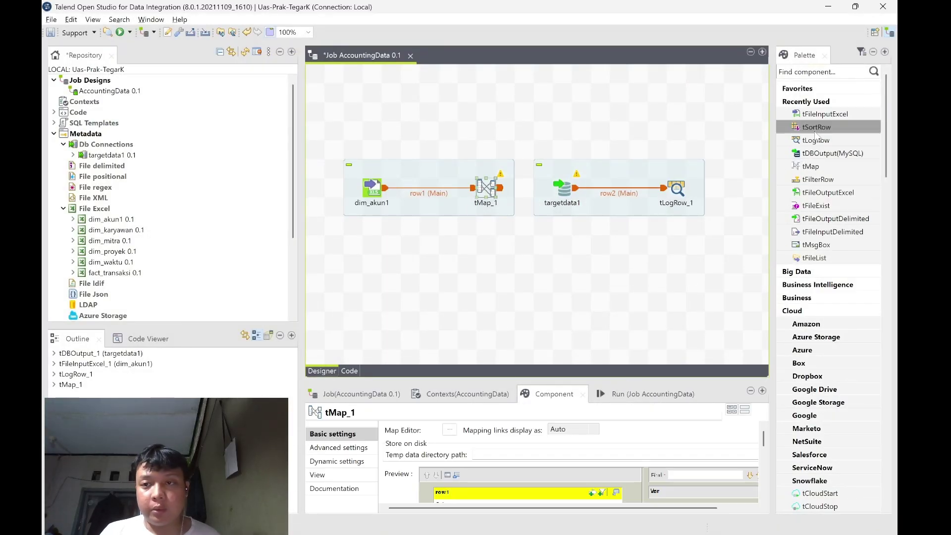
pyautogui.click(523, 263)
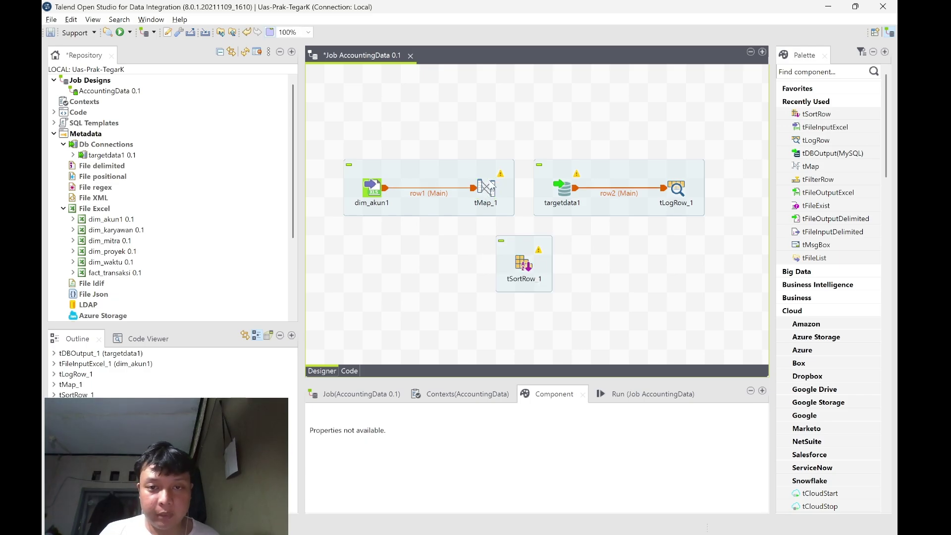
pyautogui.rightClick(490, 187)
pyautogui.click(644, 190)
pyautogui.click(523, 263)
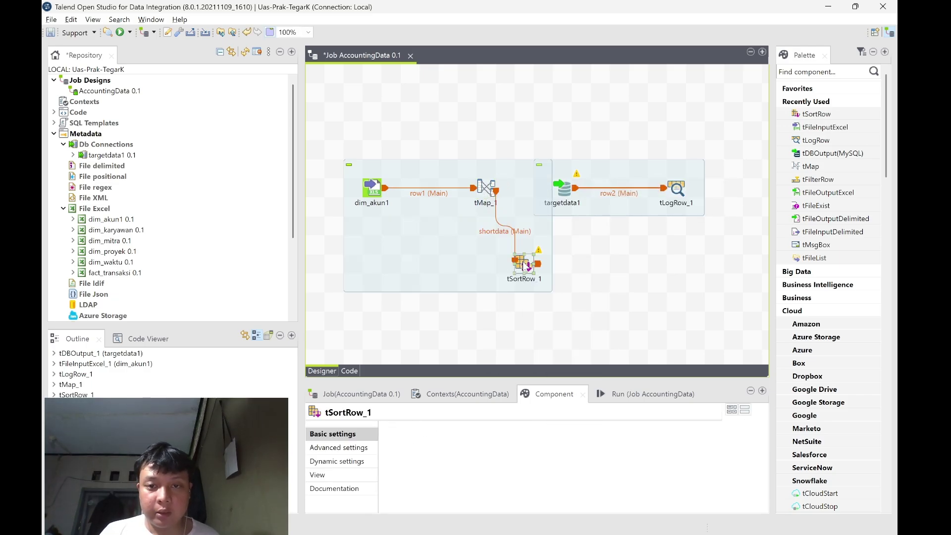
# - Try to connect the main row of tSortRow_1 to the existing targetdata1 output
pyautogui.rightClick(524, 264)
pyautogui.click(674, 268)
pyautogui.click(562, 190)
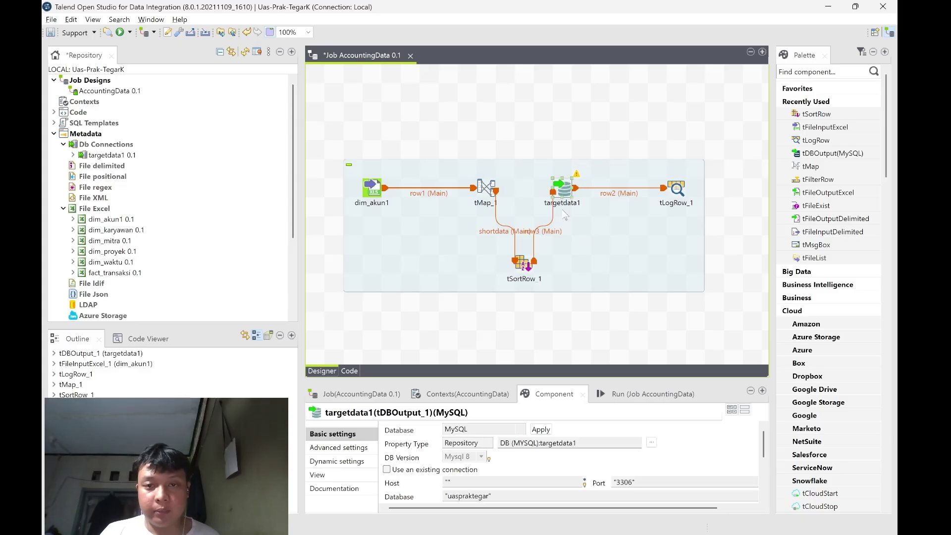
# - Replace targetdata1 with a fresh MySQL output from the repository connection and link tSortRow_1's main row to it
pyautogui.click(562, 211)
pyautogui.click(567, 189)
pyautogui.press('Delete')
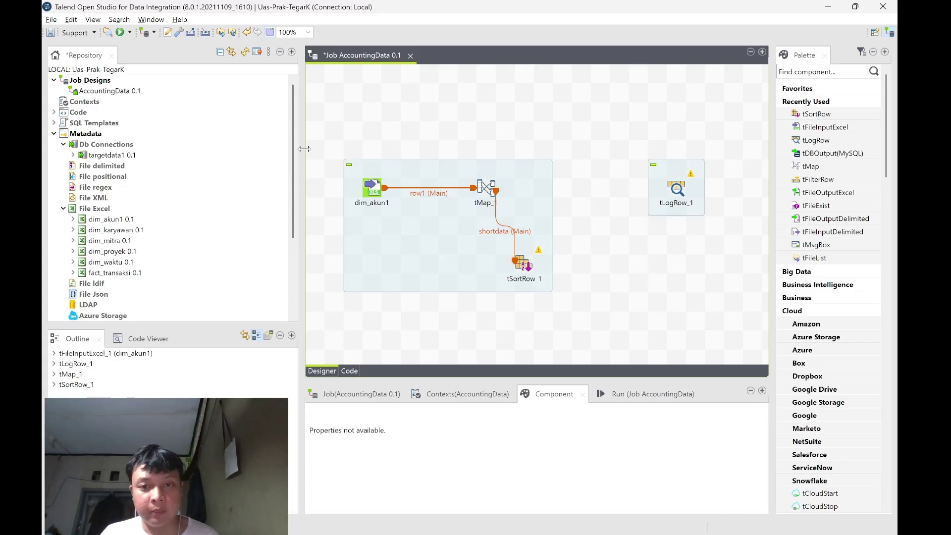
pyautogui.moveTo(105, 155); pyautogui.dragTo(569, 188)
pyautogui.doubleClick(390, 157)
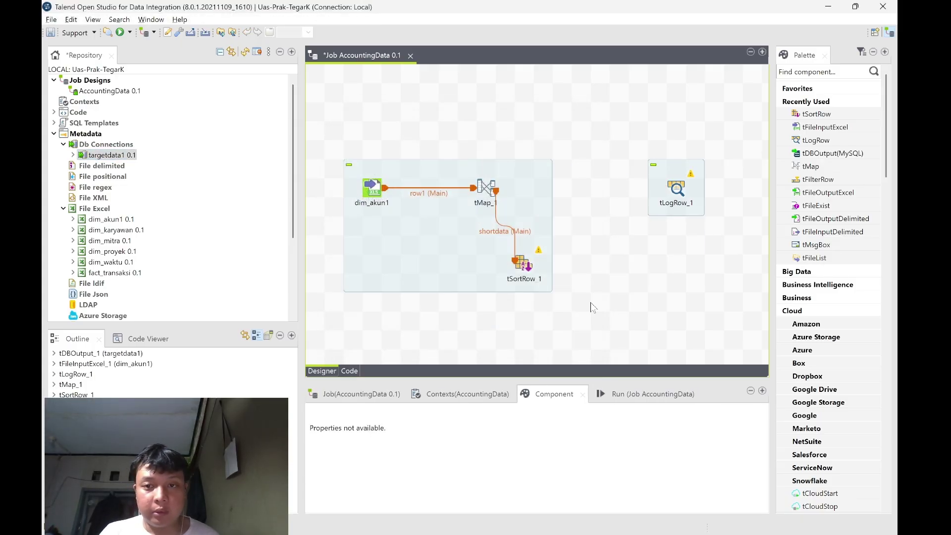
pyautogui.rightClick(523, 263)
pyautogui.click(677, 264)
pyautogui.click(608, 193)
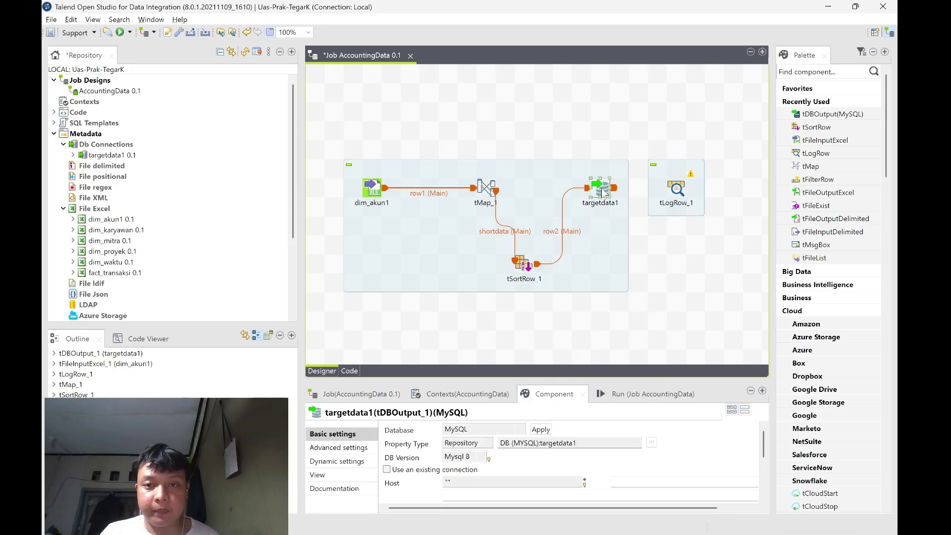
# - Try to connect the main row of the new targetdata1 to the existing tLogRow_1
pyautogui.rightClick(614, 187)
pyautogui.click(755, 194)
pyautogui.click(630, 238)
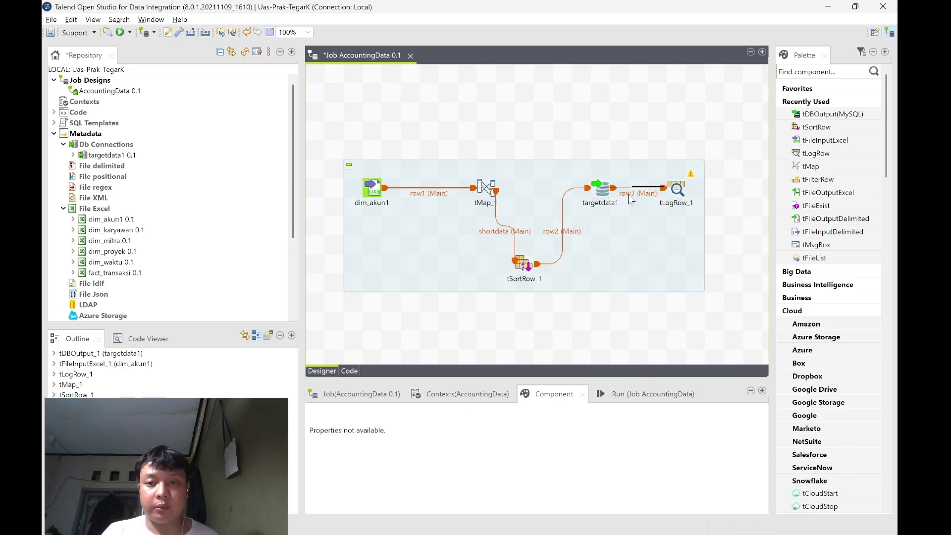
# - Replace tLogRow_1 with a newly placed tLogRow component and connect the main row of targetdata1 to it
pyautogui.click(677, 191)
pyautogui.press('Delete')
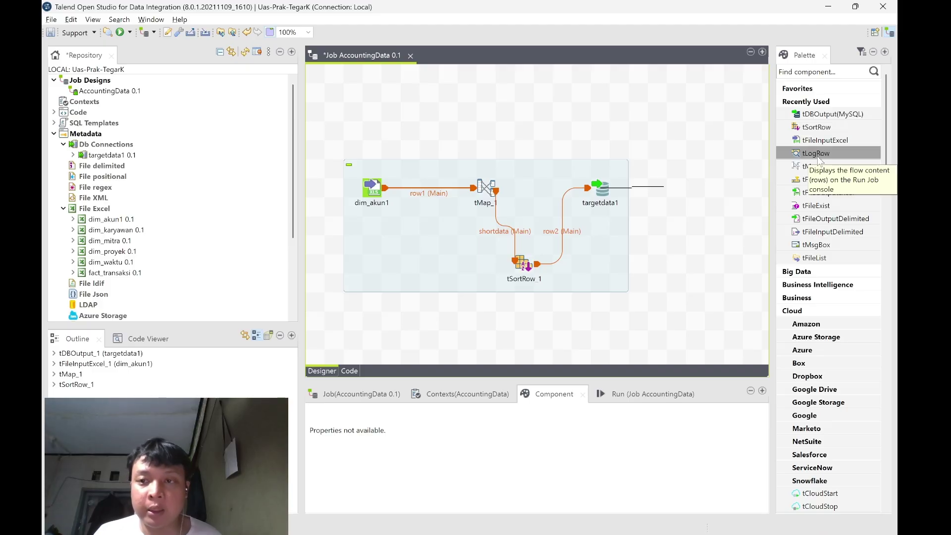
pyautogui.moveTo(817, 156); pyautogui.dragTo(676, 188)
pyautogui.rightClick(599, 194)
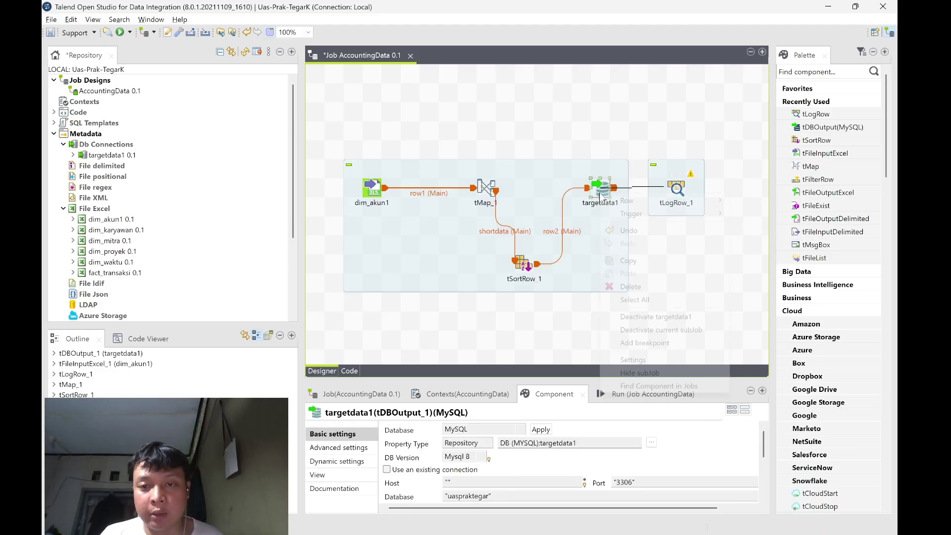
pyautogui.moveTo(634, 201)
pyautogui.click(742, 201)
pyautogui.click(669, 187)
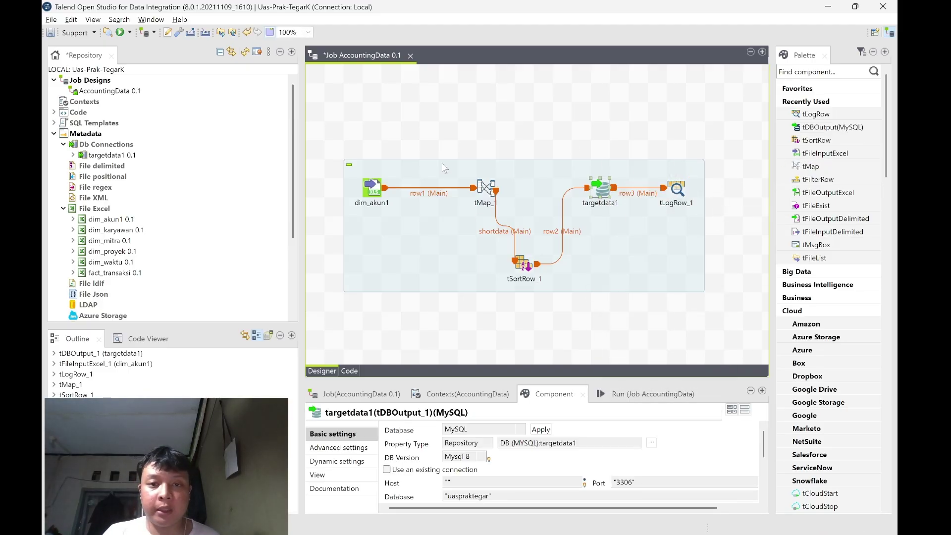
pyautogui.click(444, 167)
# - Add a sort criterion to tSortRow_1 that uses the tipe_akun column
pyautogui.click(526, 266)
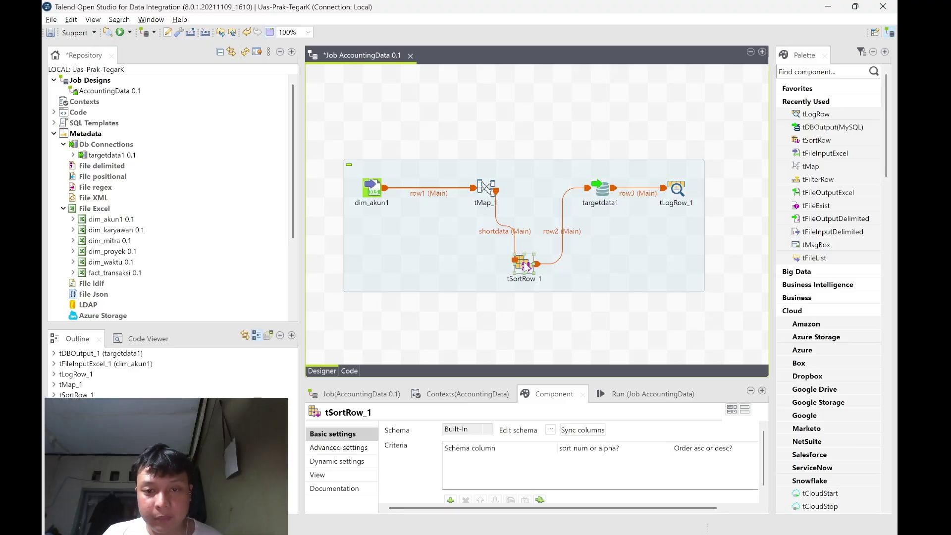
pyautogui.click(450, 499)
pyautogui.click(530, 459)
pyautogui.click(549, 460)
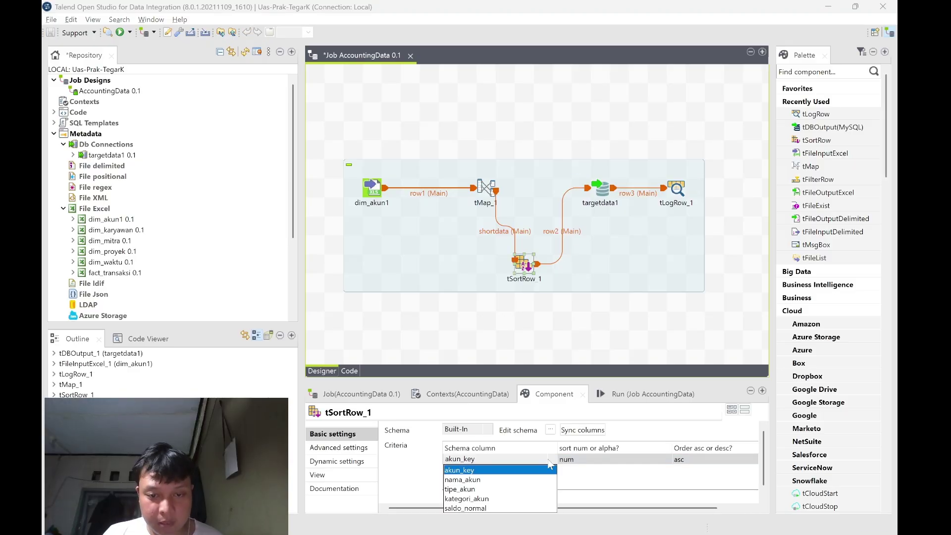
pyautogui.hotkey('alt', 'Tab')
pyautogui.hotkey('alt', 'Tab')
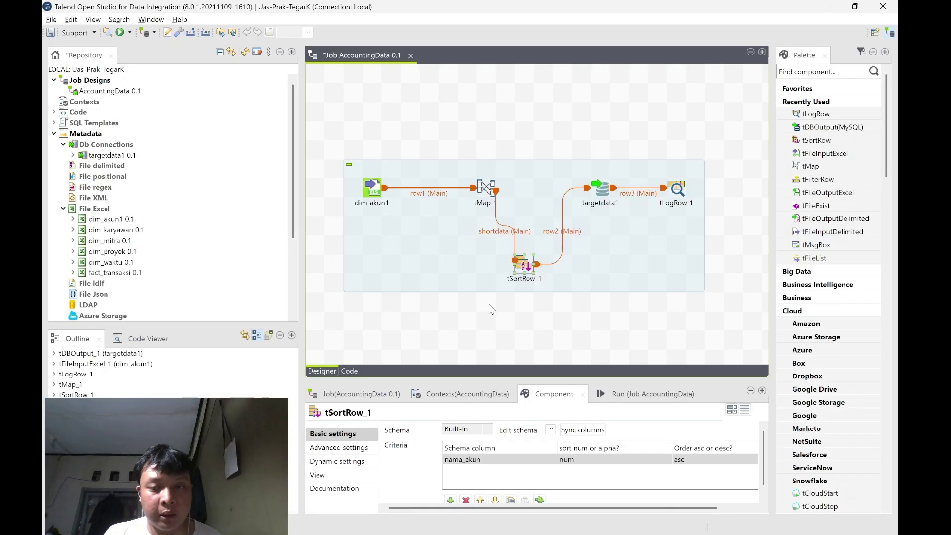
pyautogui.click(500, 462)
pyautogui.click(550, 462)
pyautogui.click(550, 460)
pyautogui.click(466, 490)
# - Set the tipe_akun sort criterion to alpha sorting with asc order
pyautogui.click(649, 460)
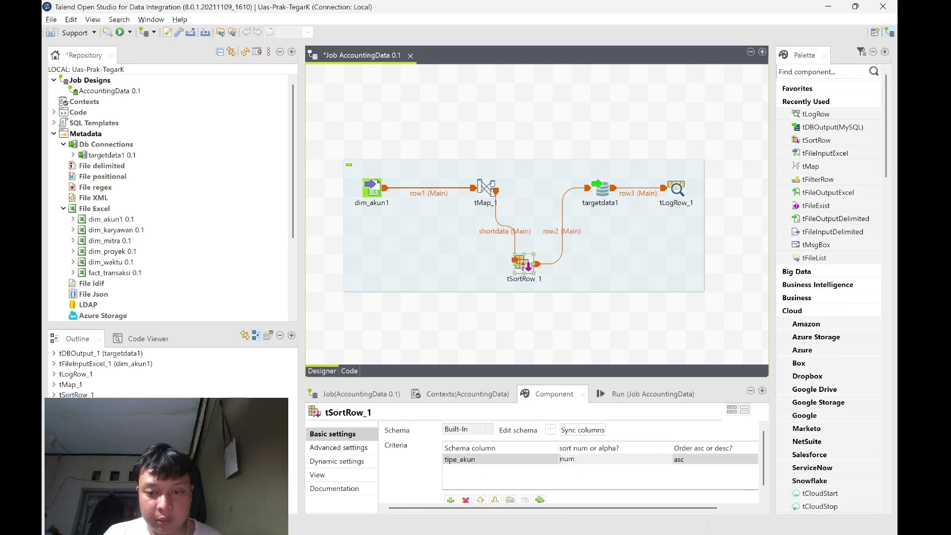
pyautogui.click(666, 461)
pyautogui.click(639, 480)
pyautogui.click(690, 462)
pyautogui.click(693, 460)
pyautogui.click(681, 469)
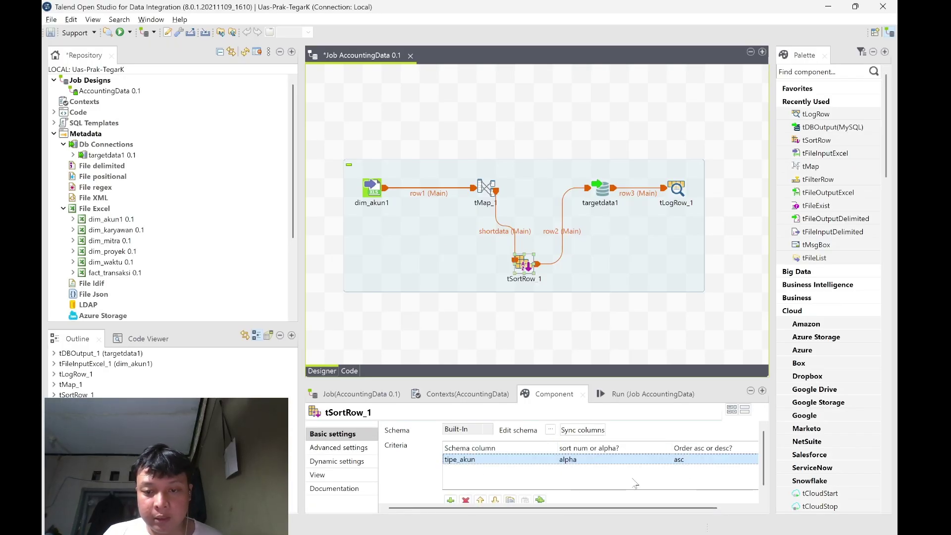
# - Set the targetdata1 output to create and fill the table sort_data, and run the job
pyautogui.click(666, 394)
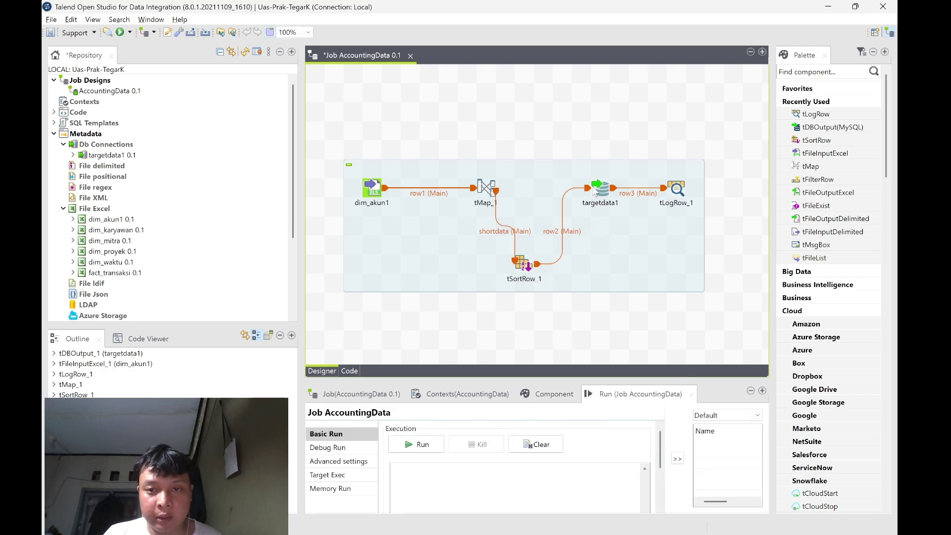
pyautogui.click(599, 191)
pyautogui.click(448, 494)
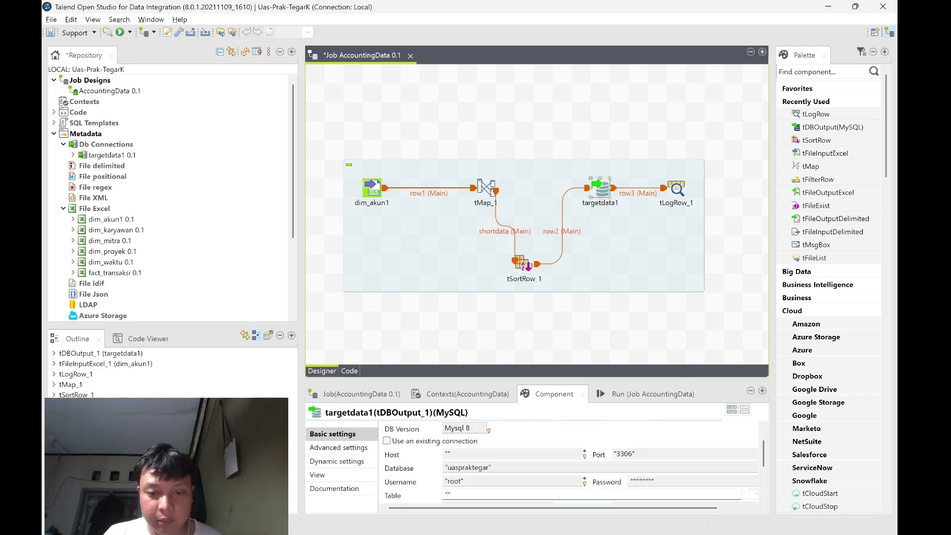
pyautogui.scroll(-3, 496, 477)
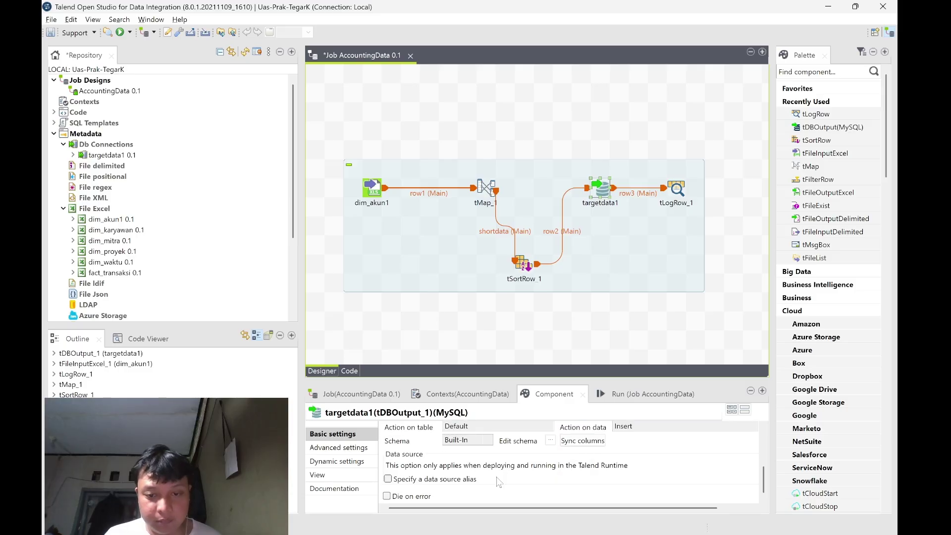
pyautogui.click(488, 425)
pyautogui.click(453, 463)
pyautogui.click(617, 394)
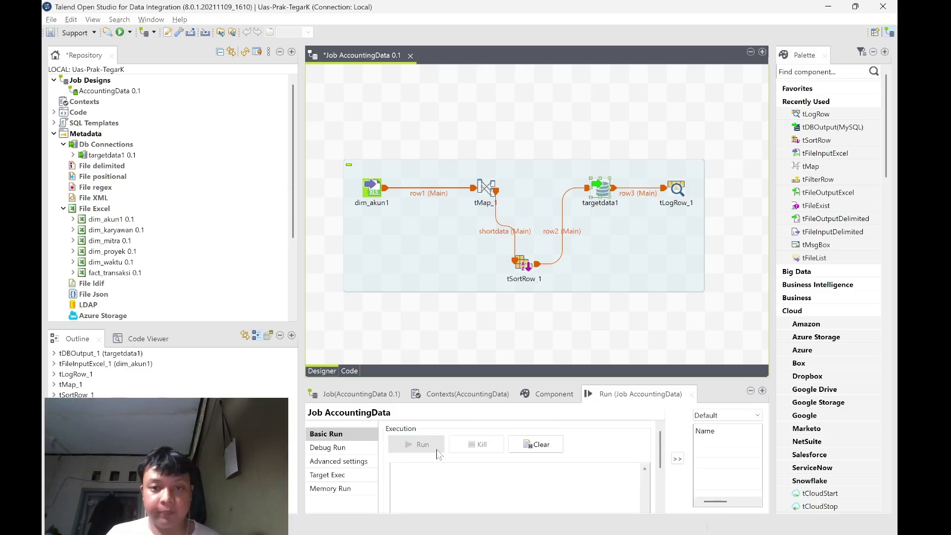
pyautogui.click(435, 445)
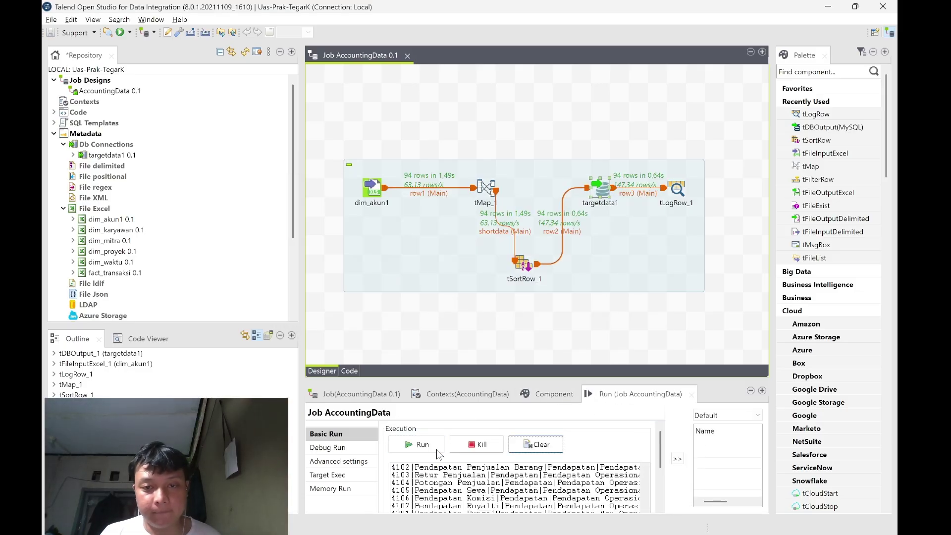
# - Switch to the database client, reload the tables, and examine how the sort_data rows are ordered by tipe_akun
pyautogui.hotkey('alt', 'Tab')
pyautogui.click(672, 10)
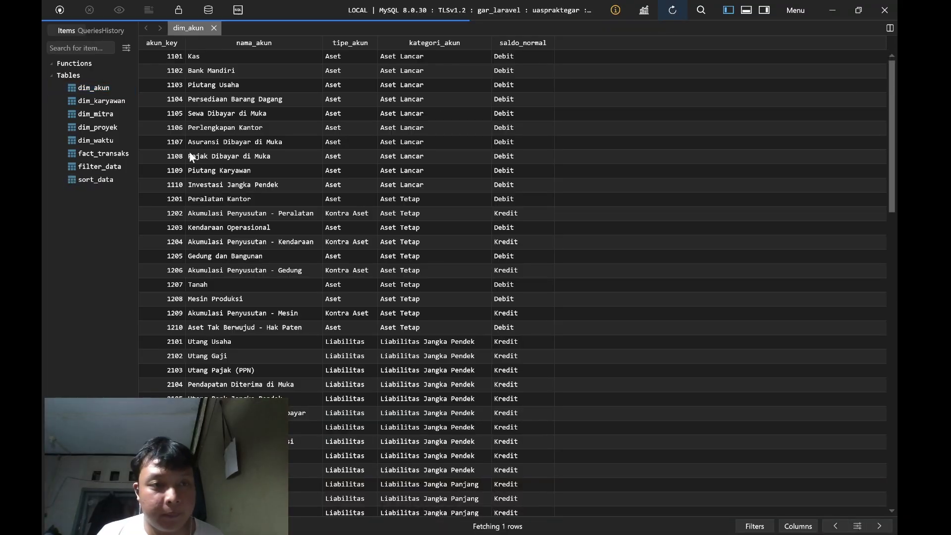
pyautogui.click(102, 180)
pyautogui.scroll(-15, 310, 234)
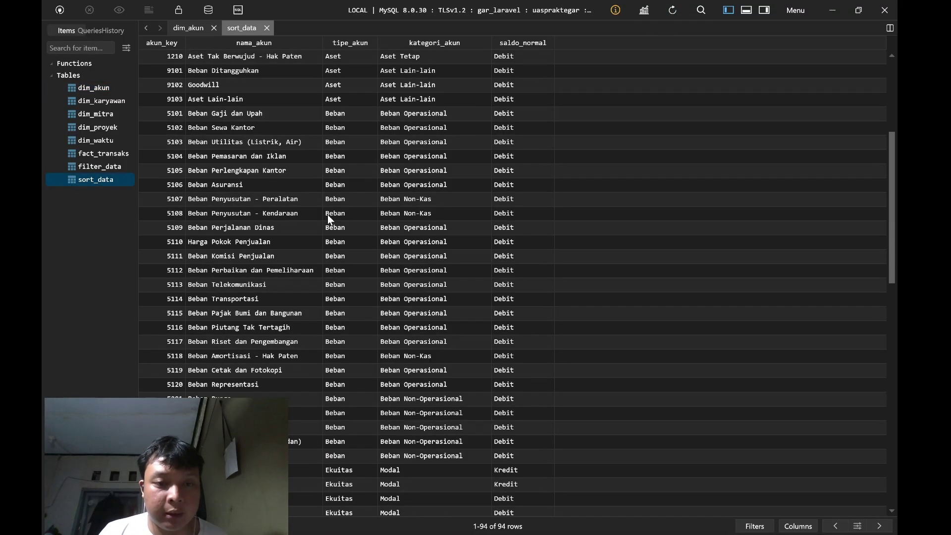
# - Review the remaining tipe_akun groups in sort_data up to the last rows, and glance at the table's column structure
pyautogui.scroll(5, 337, 213)
pyautogui.scroll(15, 317, 255)
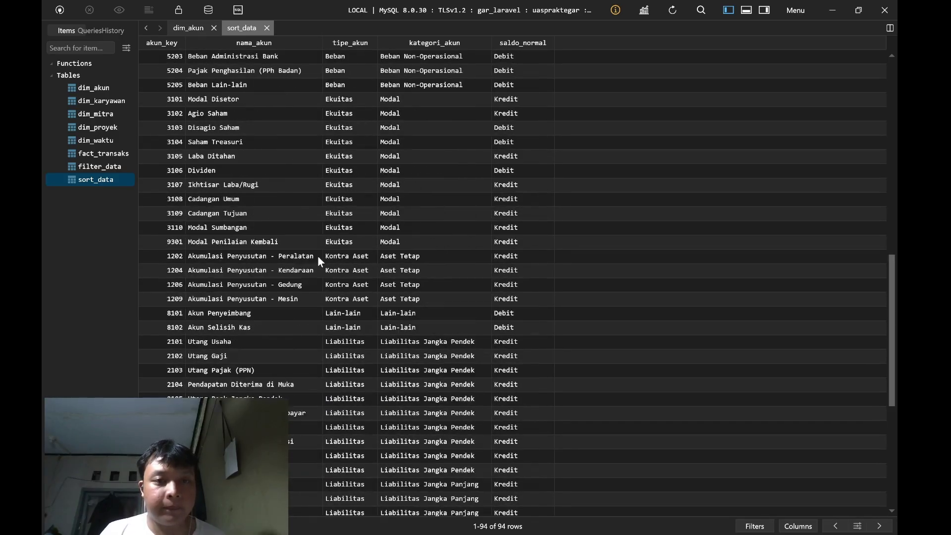
pyautogui.scroll(-12, 310, 276)
pyautogui.scroll(-4, 322, 276)
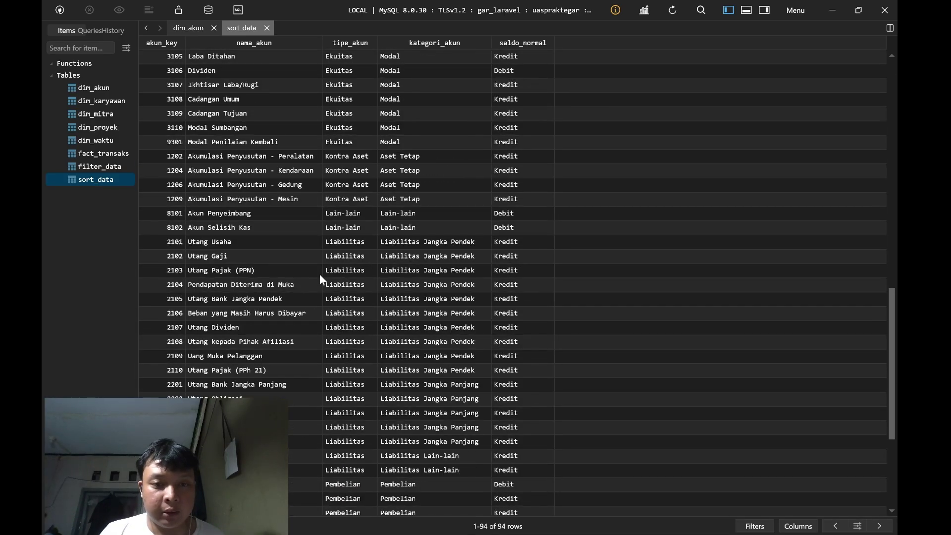
pyautogui.scroll(1, 378, 214)
pyautogui.scroll(-6, 378, 214)
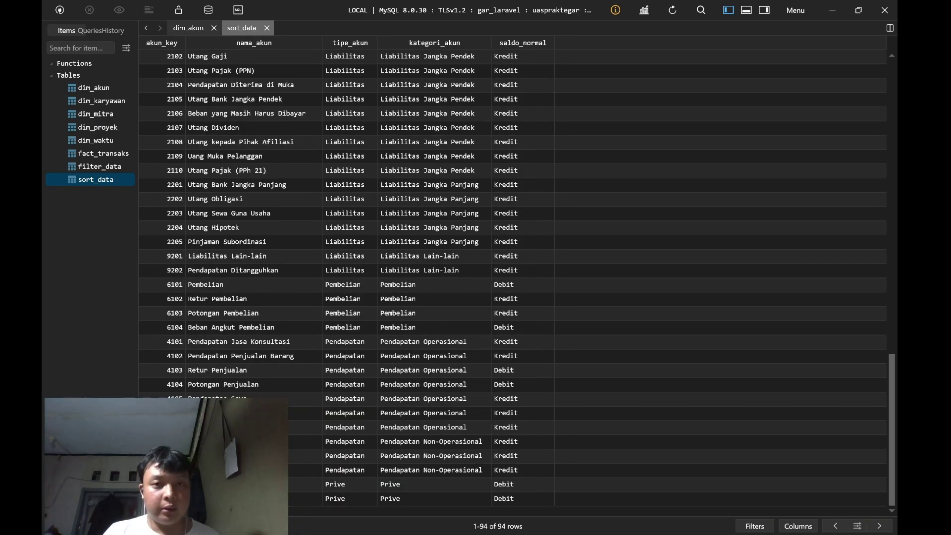
pyautogui.click(192, 526)
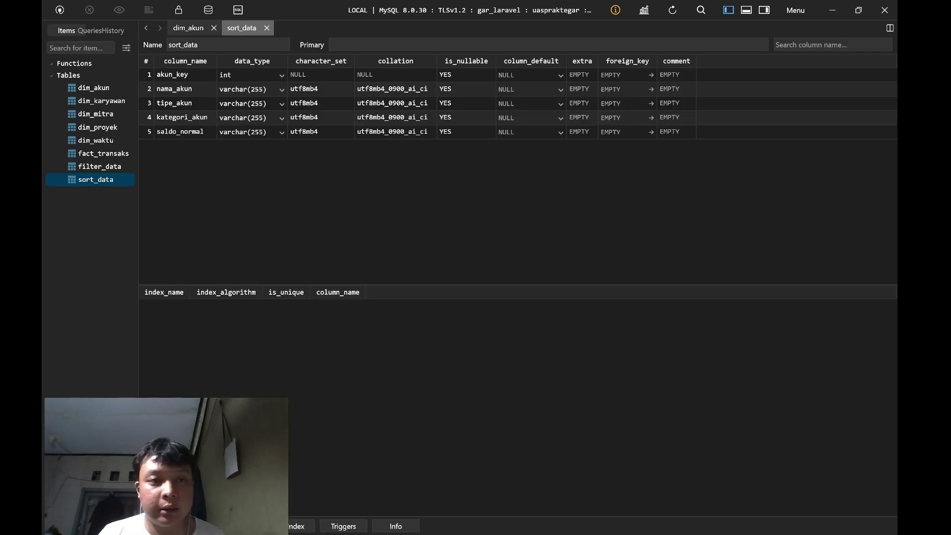
pyautogui.click(187, 526)
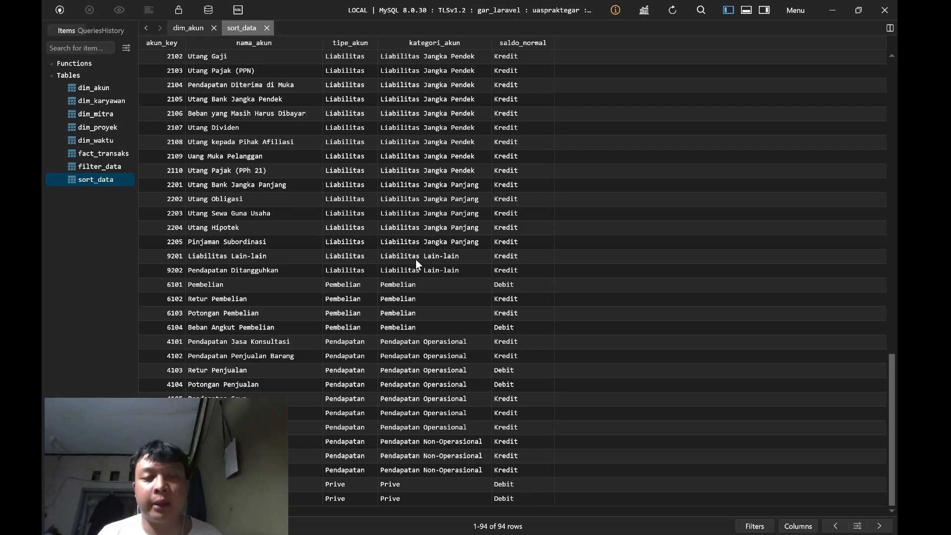
pyautogui.scroll(15, 366, 49)
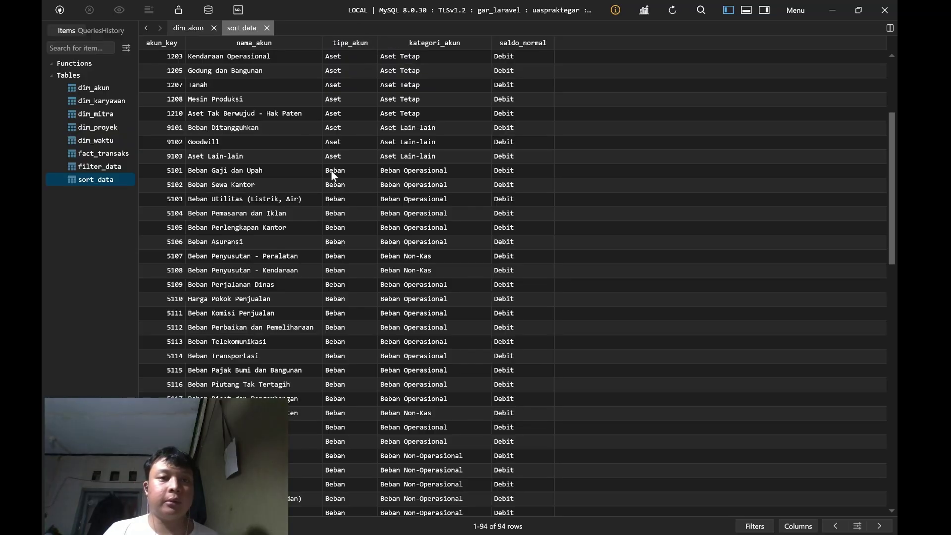
pyautogui.scroll(-10, 331, 170)
# - Switch back to Talend and set the kategori_akun output expression in tMap_1 to StringHandling.UPCASE(row1.kategori_akun), accepting the mapping
pyautogui.hotkey('alt', 'Tab')
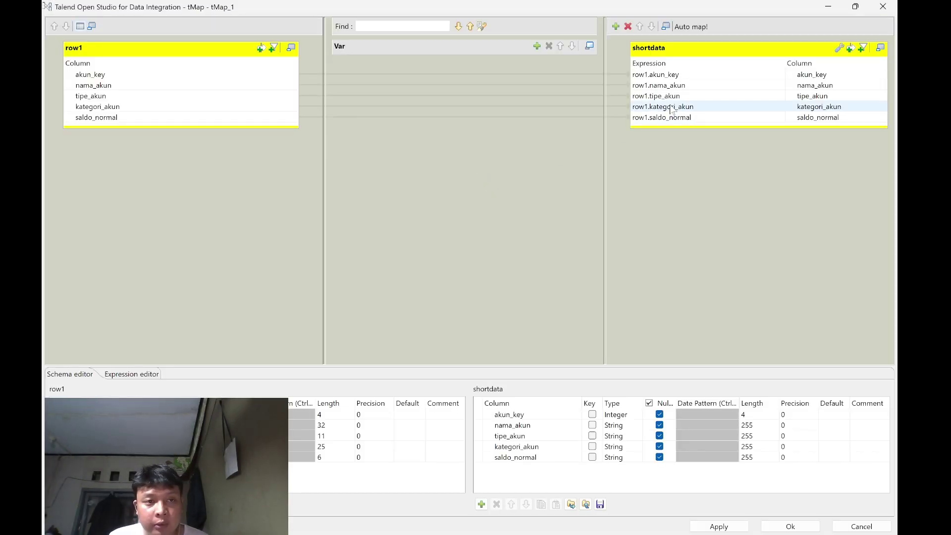
pyautogui.click(779, 106)
pyautogui.click(779, 106)
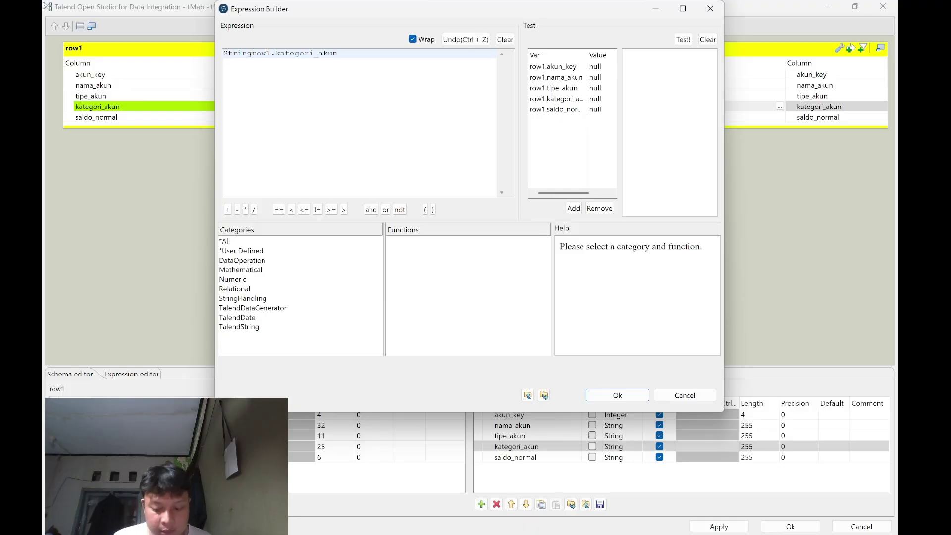
pyautogui.write('StringHandling.UP')
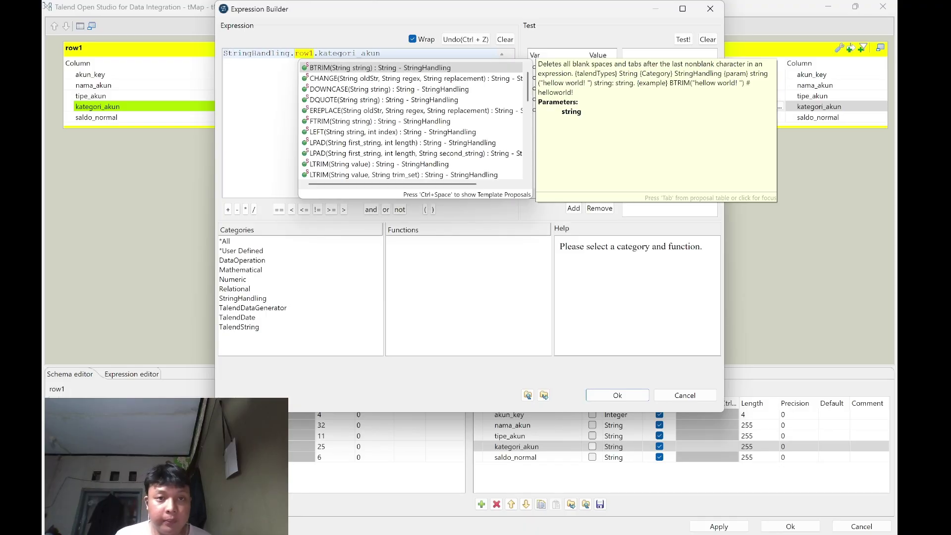
pyautogui.press('Return')
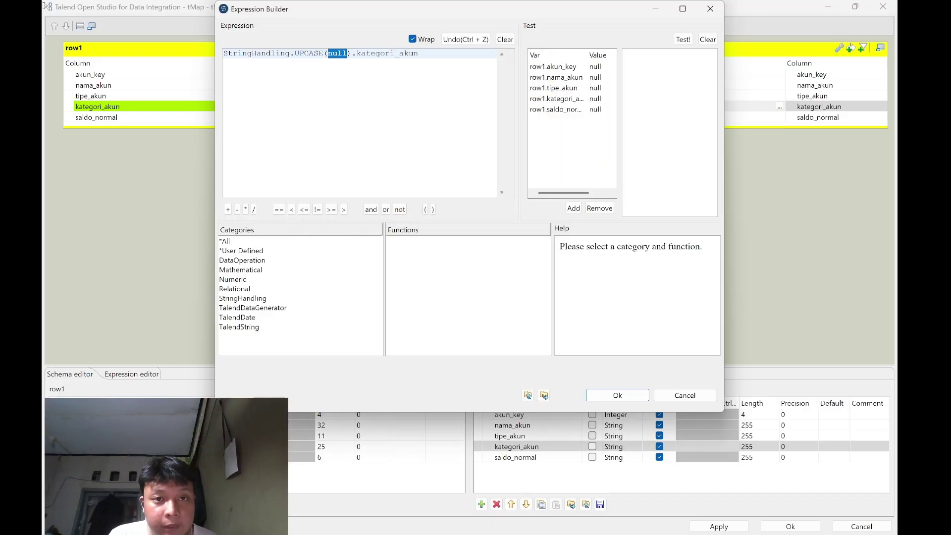
pyautogui.press('BackSpace')
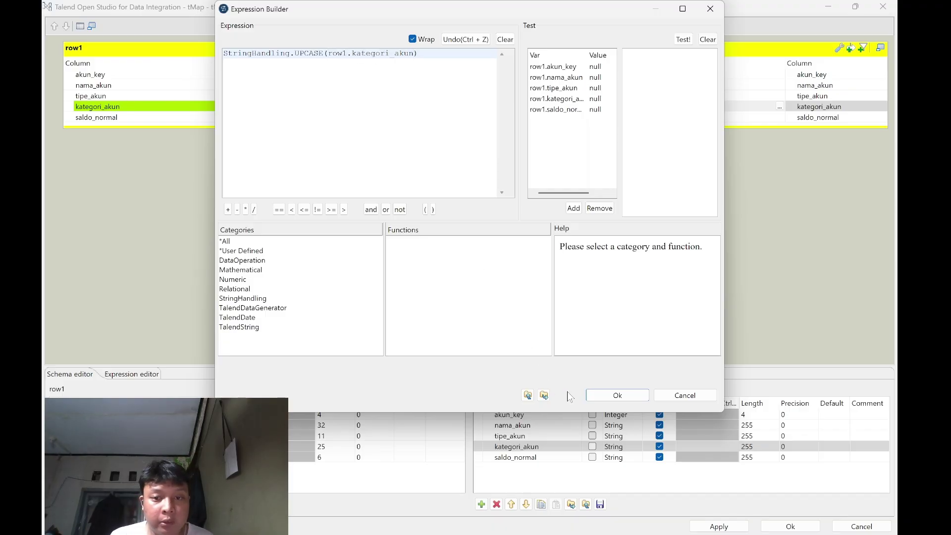
pyautogui.click(617, 395)
pyautogui.click(790, 526)
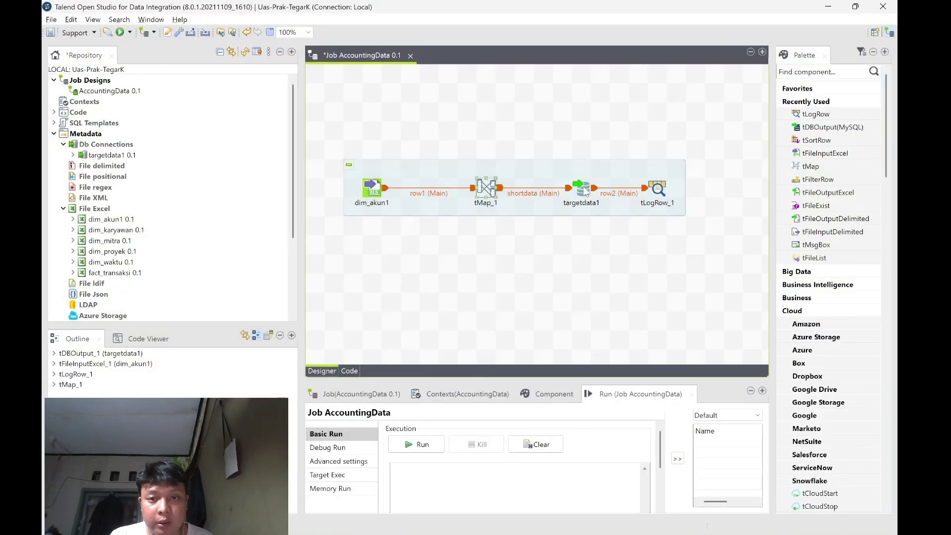
# - Set the targetdata1 output to the table Upcase with the action Create table, and run the job
pyautogui.click(582, 190)
pyautogui.scroll(-2, 515, 470)
pyautogui.write('Up')
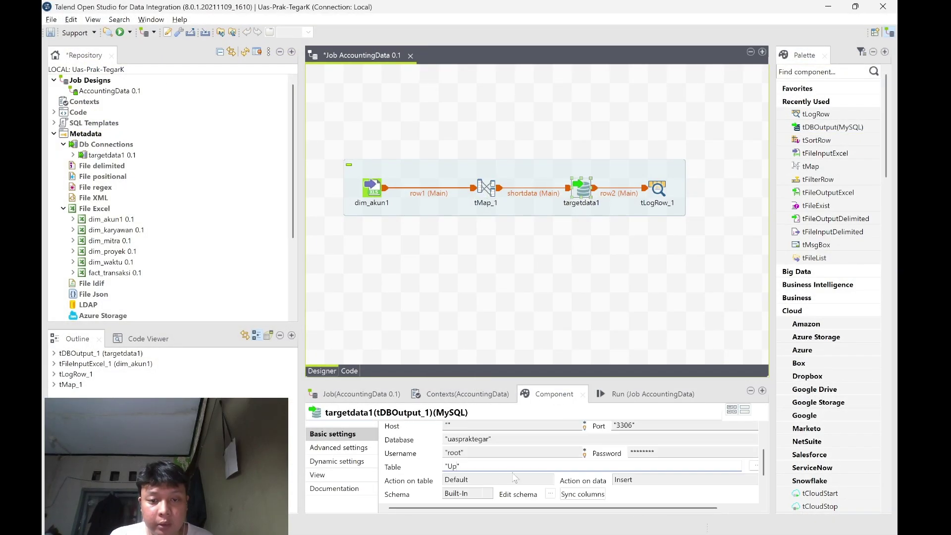
pyautogui.write('case')
pyautogui.click(495, 479)
pyautogui.click(475, 408)
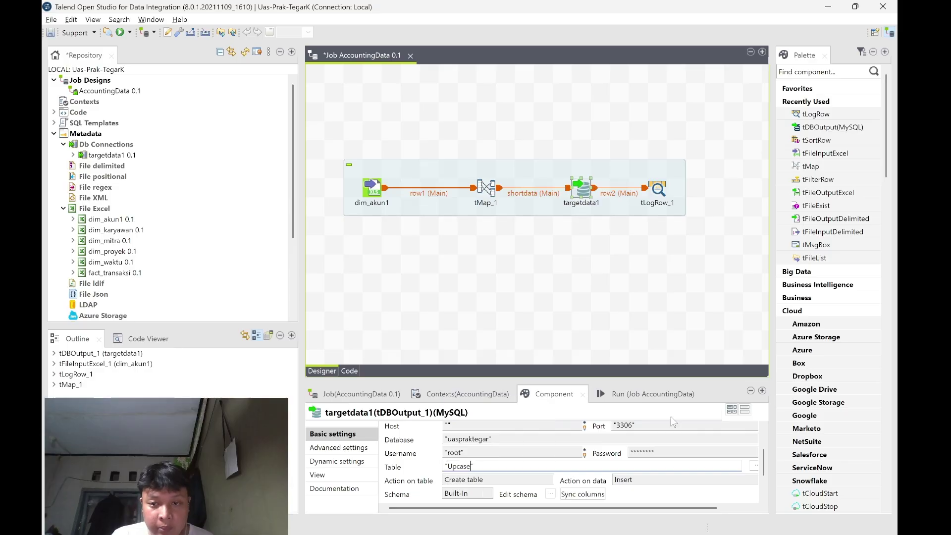
pyautogui.click(644, 394)
pyautogui.click(419, 444)
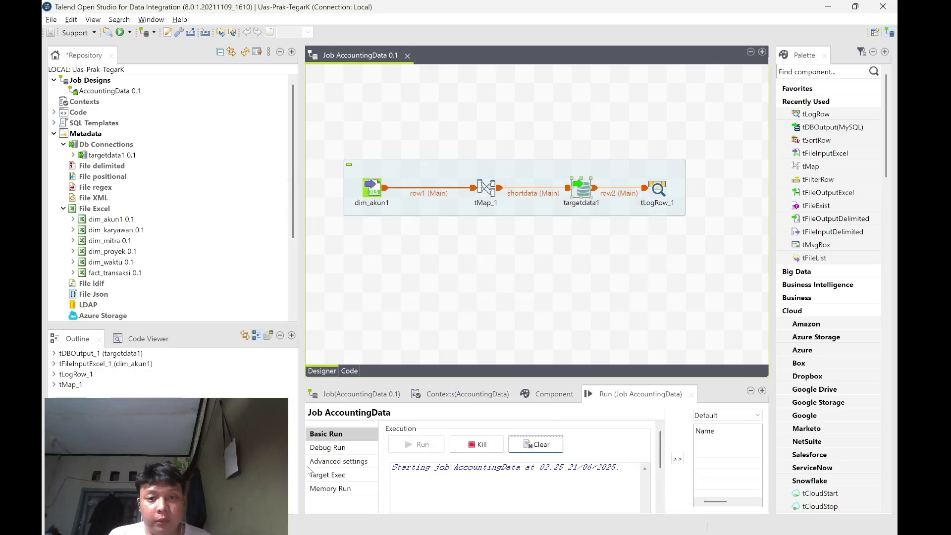
# - Switch to the database client, reload the tables, and examine the kategori_akun values in the upcase table
pyautogui.hotkey('alt', 'Tab')
pyautogui.hotkey('alt', 'Tab')
pyautogui.hotkey('alt', 'Tab')
pyautogui.hotkey('alt', 'Tab')
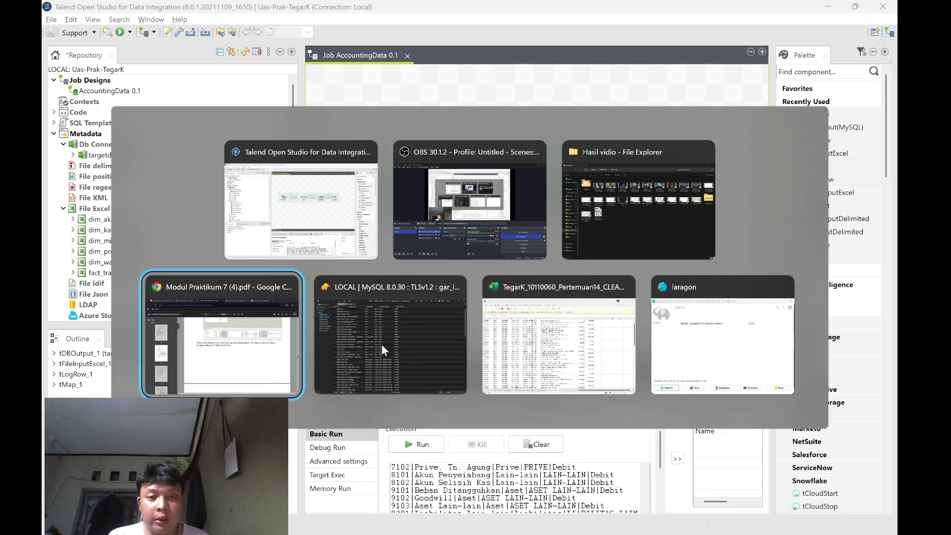
pyautogui.click(672, 10)
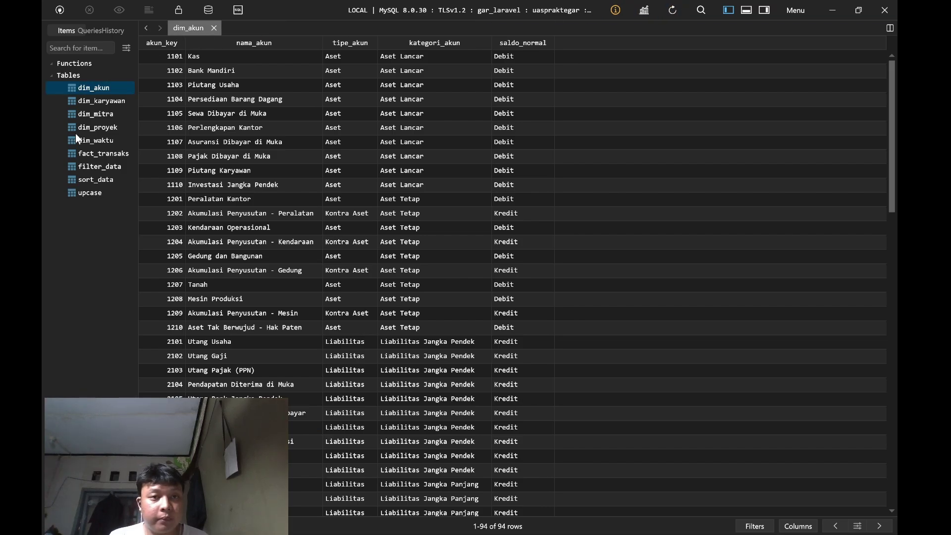
pyautogui.click(90, 193)
pyautogui.scroll(-4, 400, 240)
pyautogui.scroll(4, 396, 171)
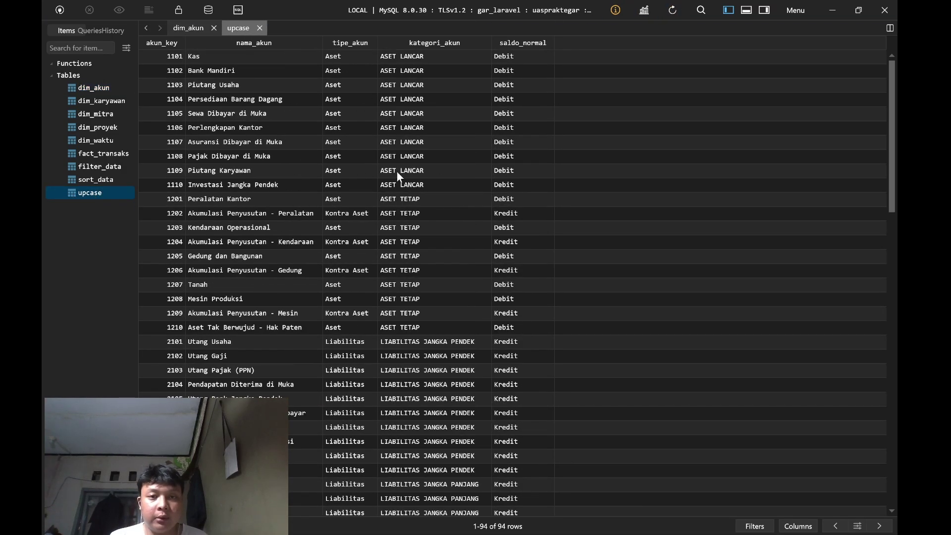
pyautogui.scroll(-10, 432, 257)
# - Switch back to Talend and replace the penggabungan output in tMap_1 with a new output named out1
pyautogui.hotkey('alt', 'Tab')
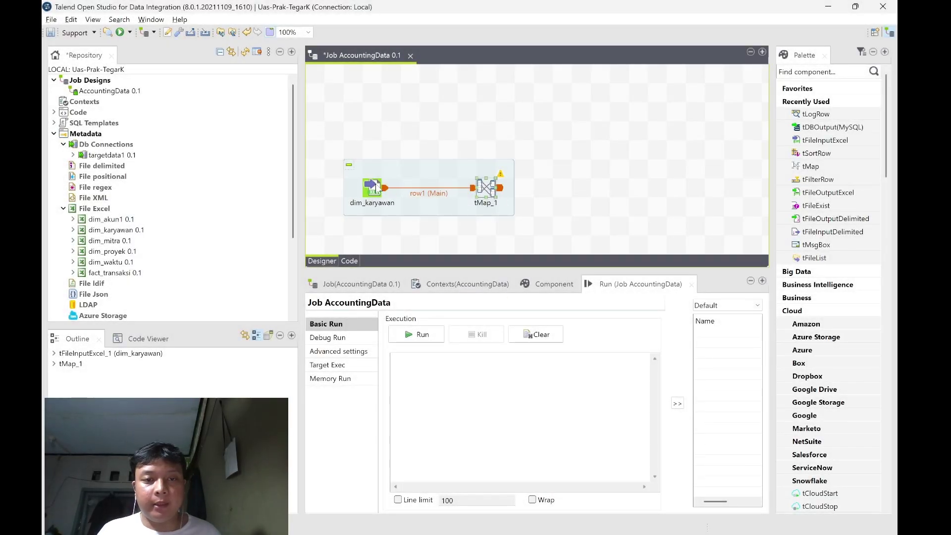
pyautogui.doubleClick(486, 187)
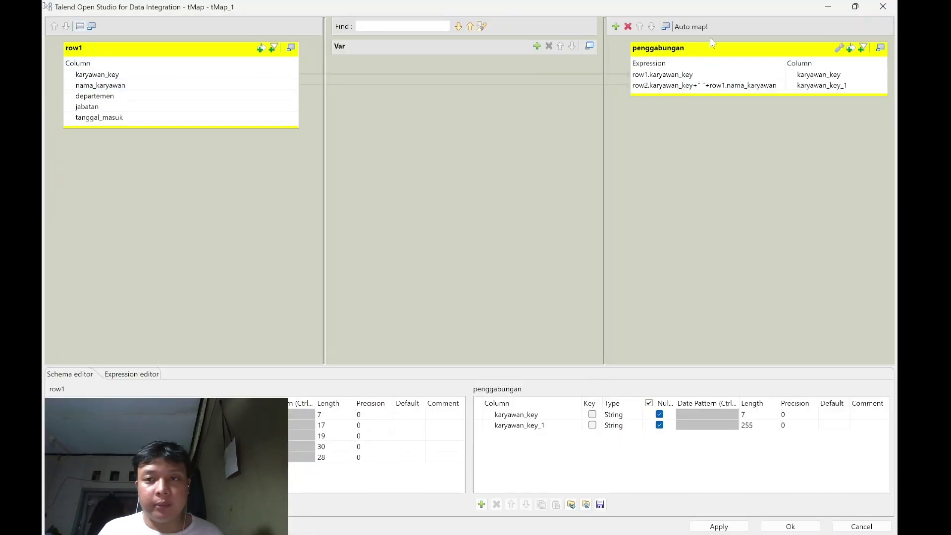
pyautogui.click(700, 54)
pyautogui.click(627, 26)
pyautogui.click(539, 278)
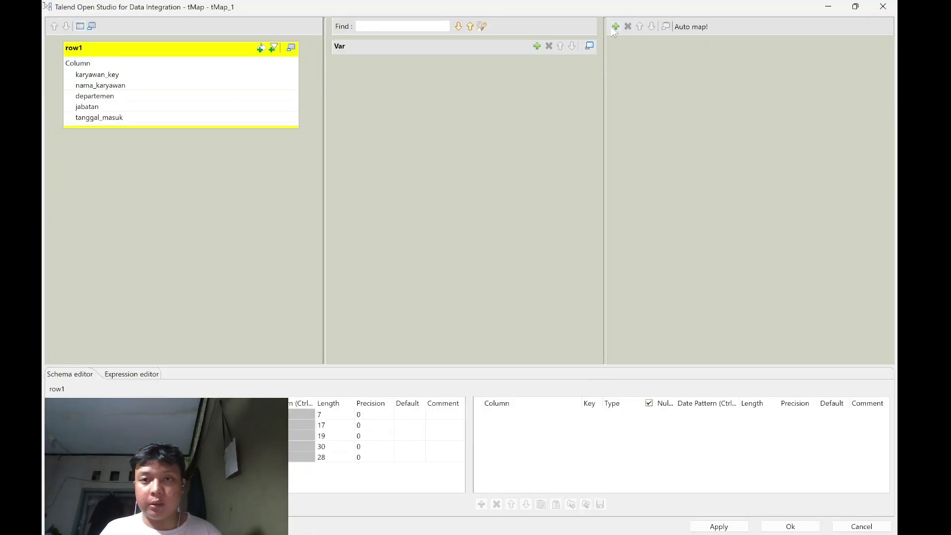
pyautogui.click(616, 26)
pyautogui.click(481, 281)
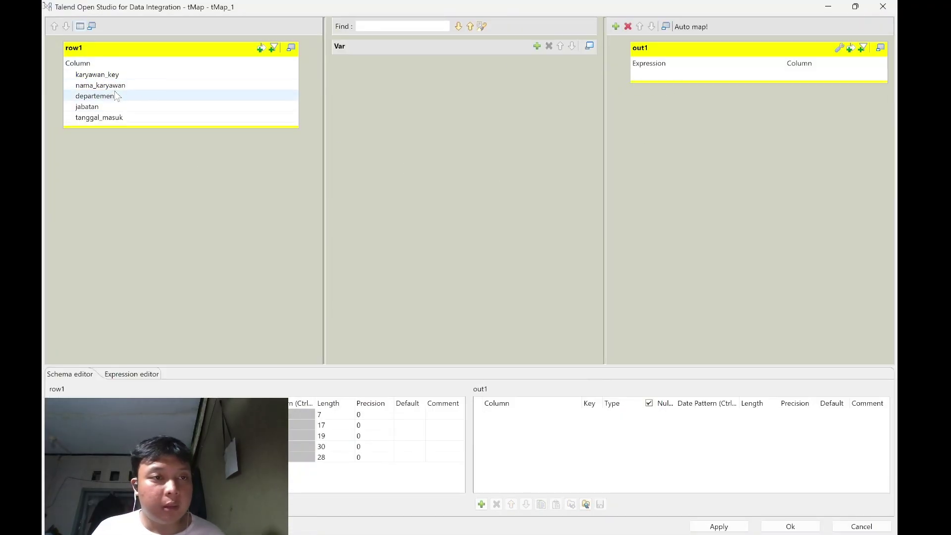
# - Map nama_karyawan to out1, set its expression to row1.nama_karyawan+" "row1.jabatan and its length to 255, and accept the mapping
pyautogui.moveTo(100, 85); pyautogui.dragTo(737, 75)
pyautogui.click(737, 75)
pyautogui.click(779, 75)
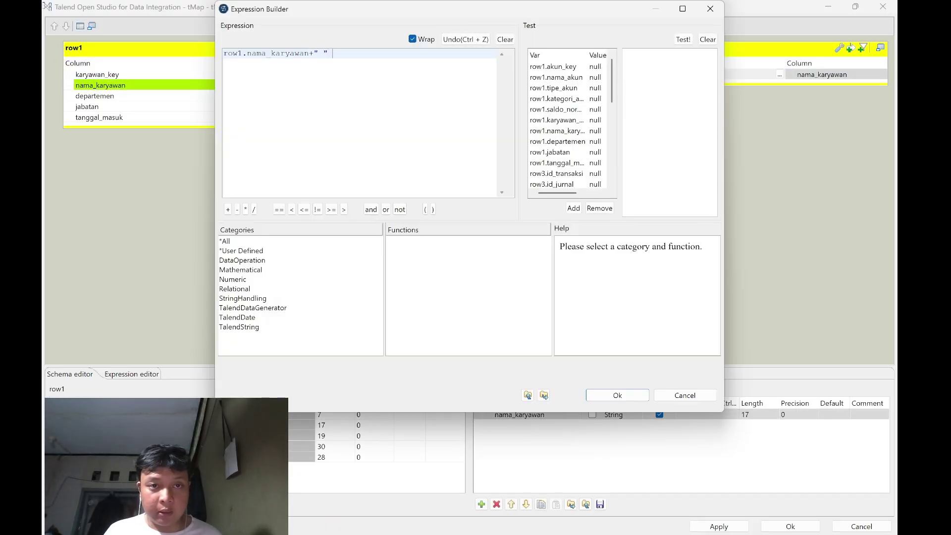
pyautogui.write('+" "row1.jabatan')
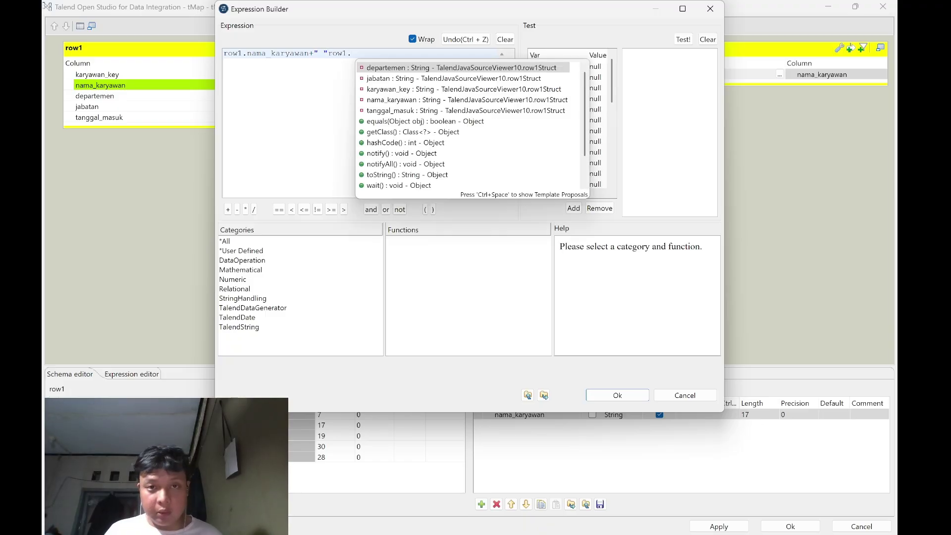
pyautogui.press('Return')
pyautogui.click(602, 392)
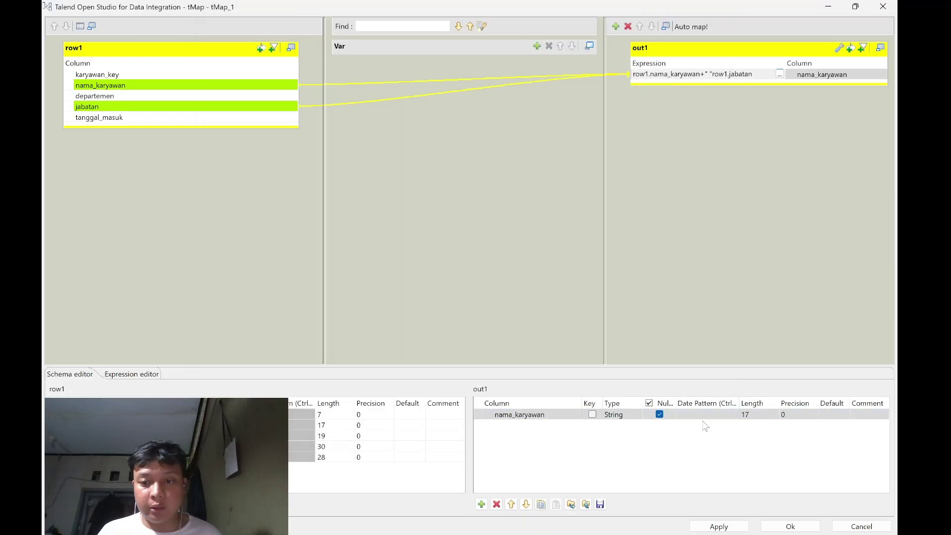
pyautogui.click(746, 414)
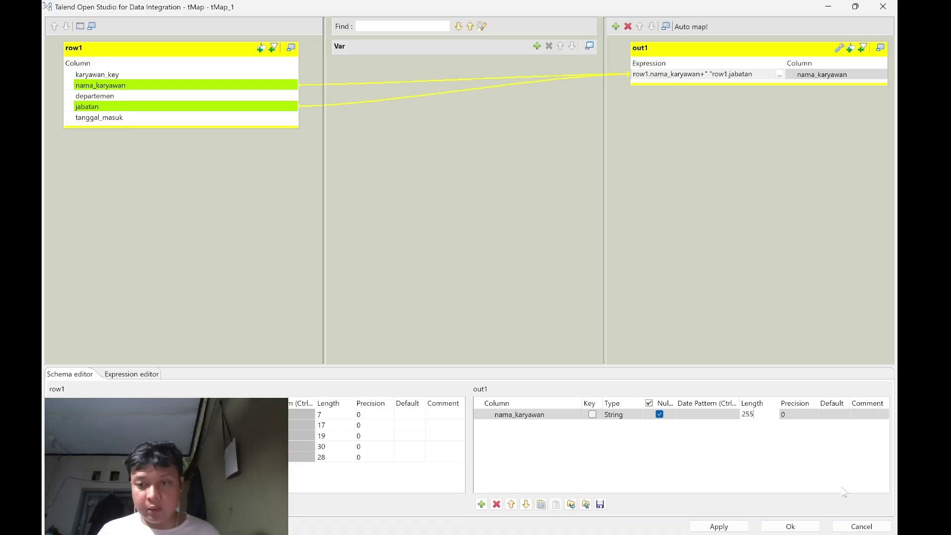
pyautogui.click(790, 526)
# - Add the targetdata1 connection to the job as a MySQL output and link tMap_1's out1 flow to it
pyautogui.moveTo(105, 155); pyautogui.dragTo(600, 168)
pyautogui.click(490, 325)
pyautogui.rightClick(492, 190)
pyautogui.moveTo(594, 196)
pyautogui.click(644, 198)
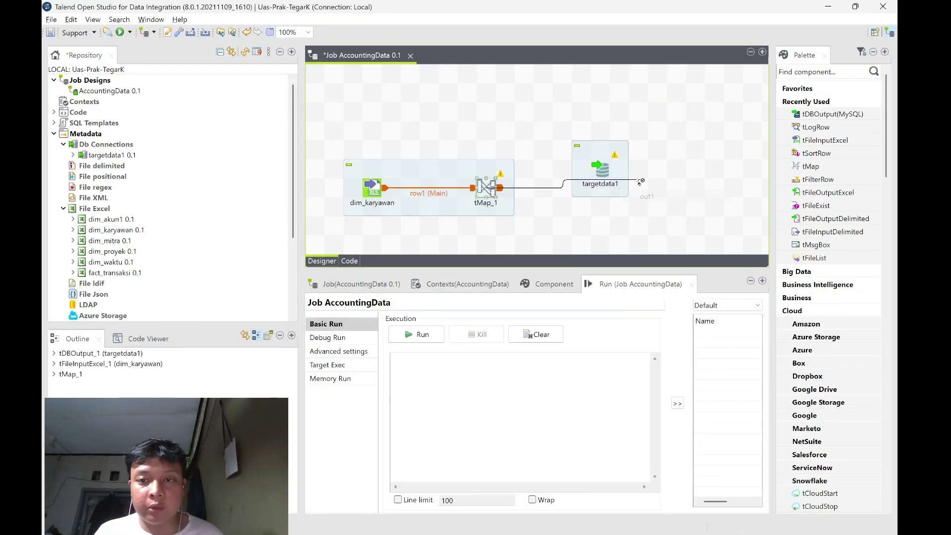
pyautogui.click(603, 171)
# - Add a tLogRow component beside targetdata1 and link targetdata1 to it with a Main row
pyautogui.moveTo(816, 127); pyautogui.dragTo(671, 166)
pyautogui.rightClick(607, 170)
pyautogui.moveTo(731, 179)
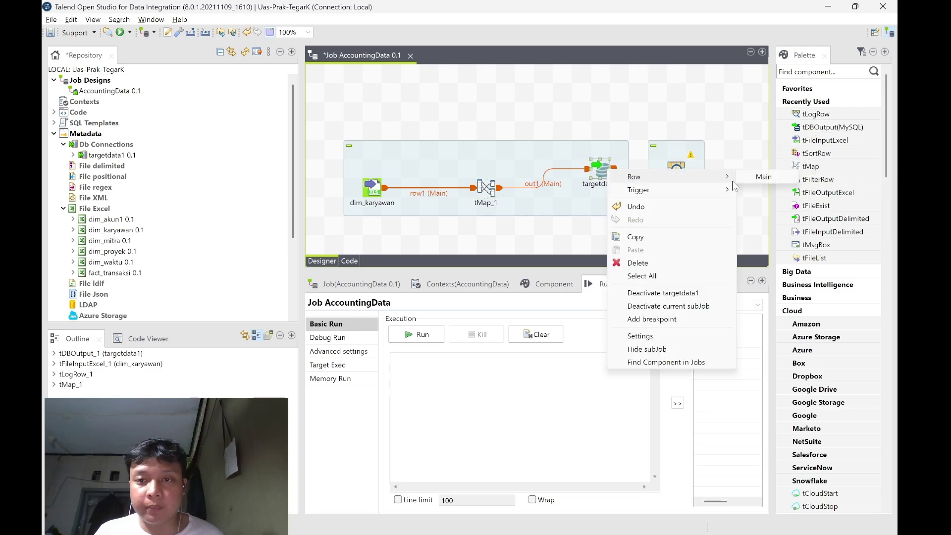
pyautogui.click(764, 177)
pyautogui.click(676, 170)
# - Set the targetdata1 output to create the table penggabungan, and try to run the job
pyautogui.click(554, 284)
pyautogui.click(447, 415)
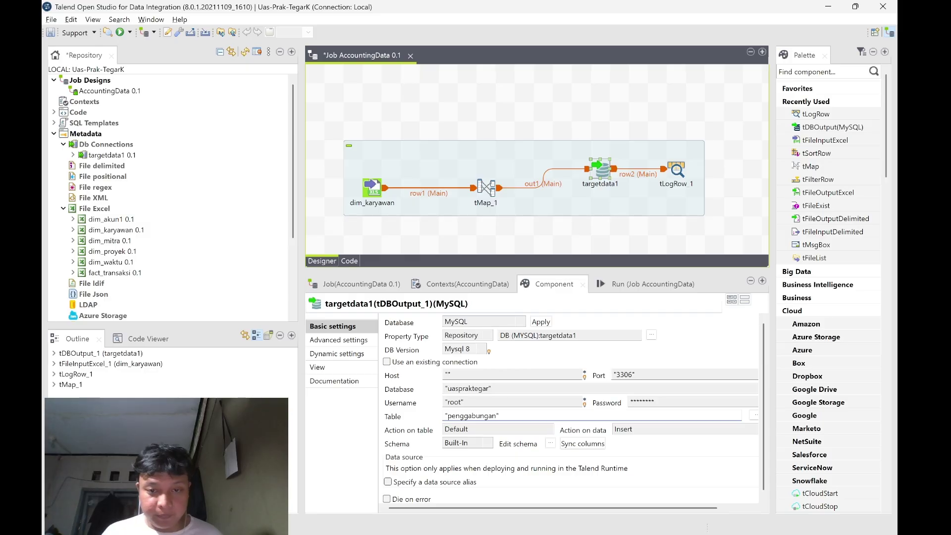
pyautogui.click(498, 428)
pyautogui.click(470, 457)
pyautogui.click(639, 284)
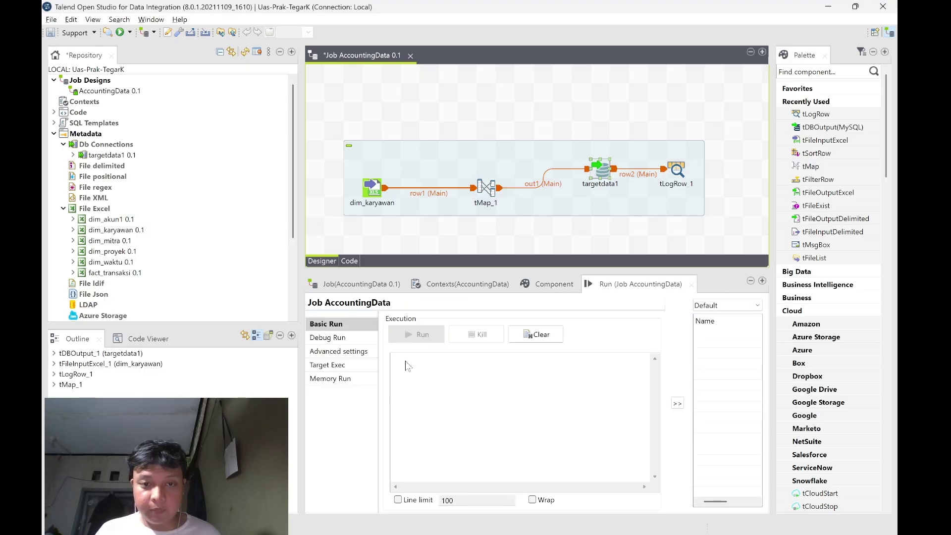
pyautogui.click(646, 274)
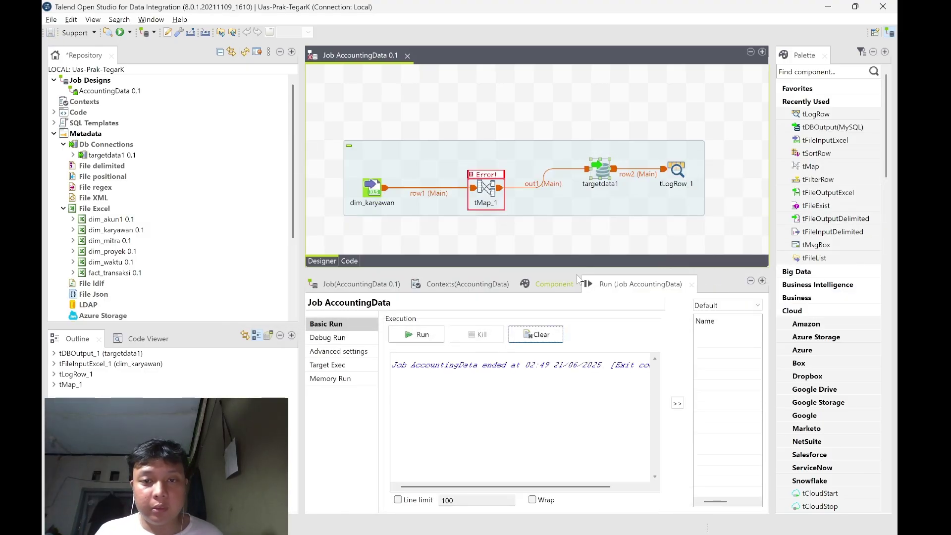
# - Correct the nama_karyawan expression in tMap_1 to row1.nama_karyawan+" "+row1.jabatan, accept the mapping, and rerun the job
pyautogui.doubleClick(481, 189)
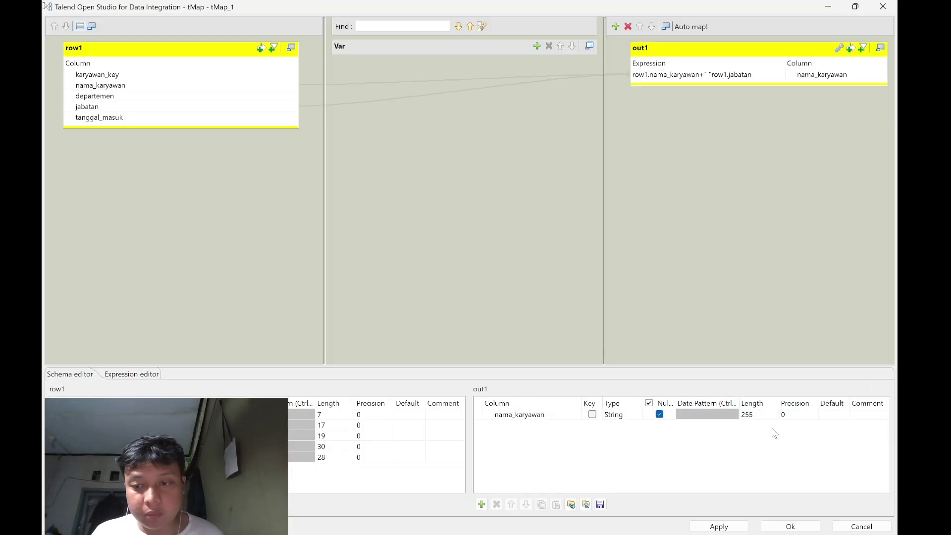
pyautogui.click(680, 75)
pyautogui.click(779, 75)
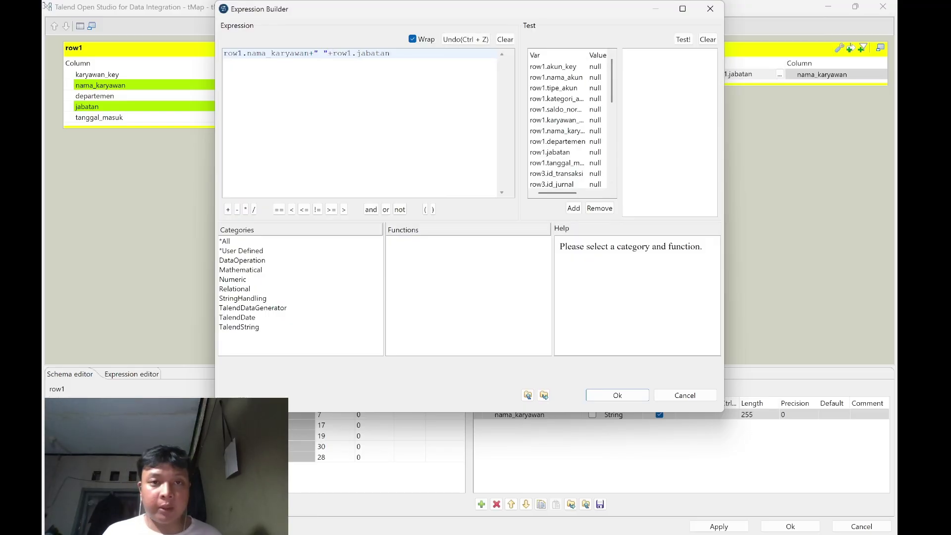
pyautogui.click(617, 395)
pyautogui.click(791, 526)
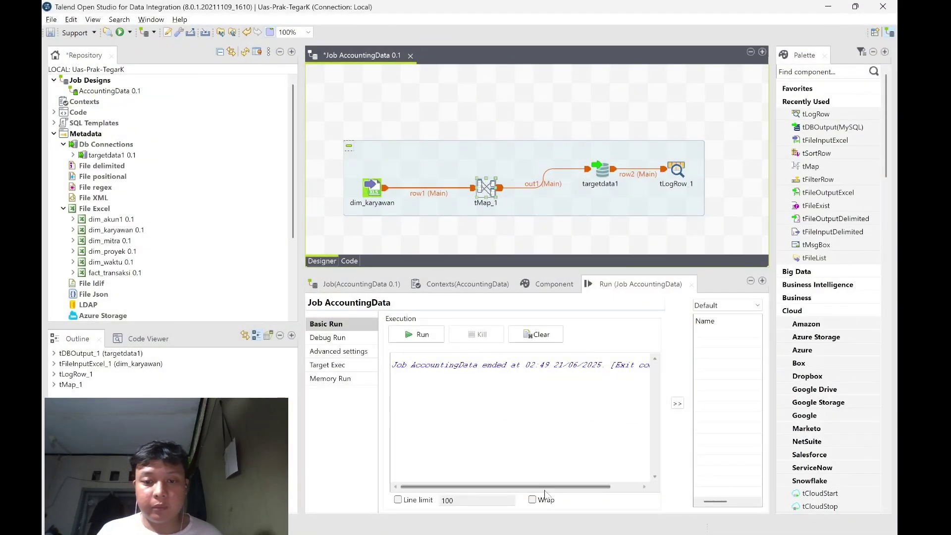
pyautogui.click(440, 332)
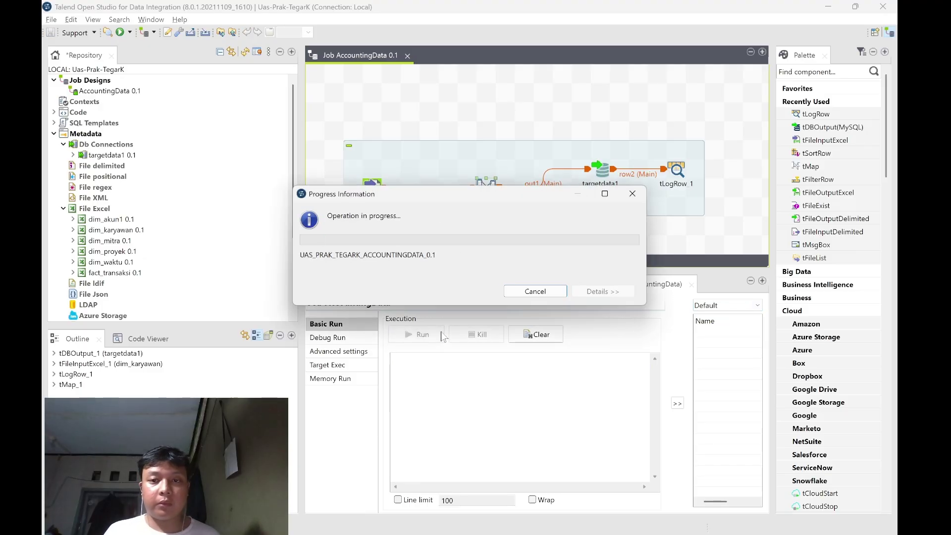
# - Switch to the MySQL client and examine the combined nama_karyawan values in the penggabungan table
pyautogui.hotkey('alt', 'Tab')
pyautogui.press('Tab')
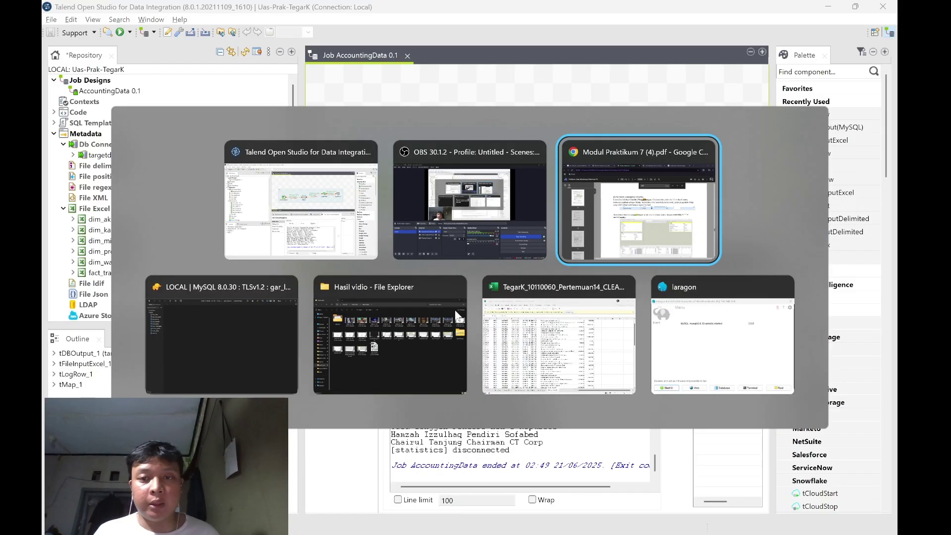
pyautogui.press('Tab')
pyautogui.scroll(-10, 156, 184)
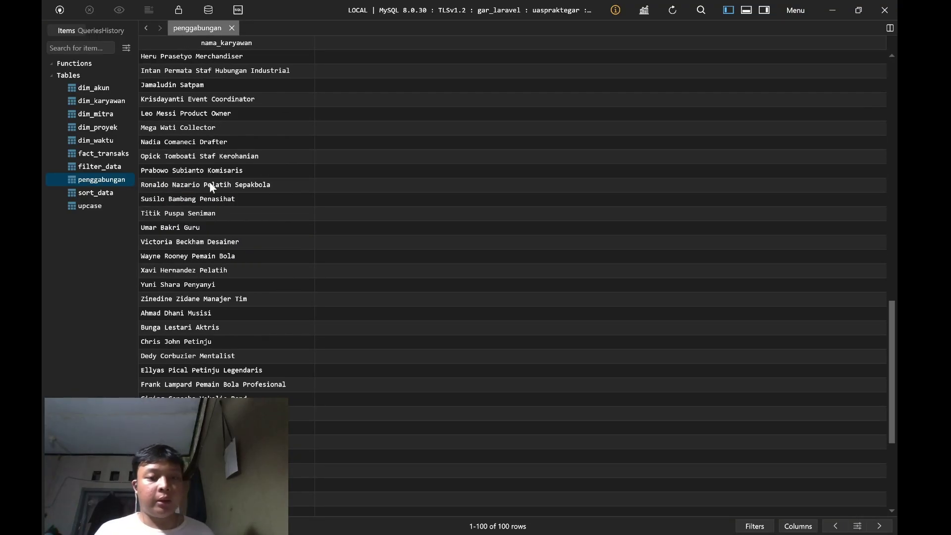
pyautogui.scroll(10, 208, 187)
pyautogui.click(206, 58)
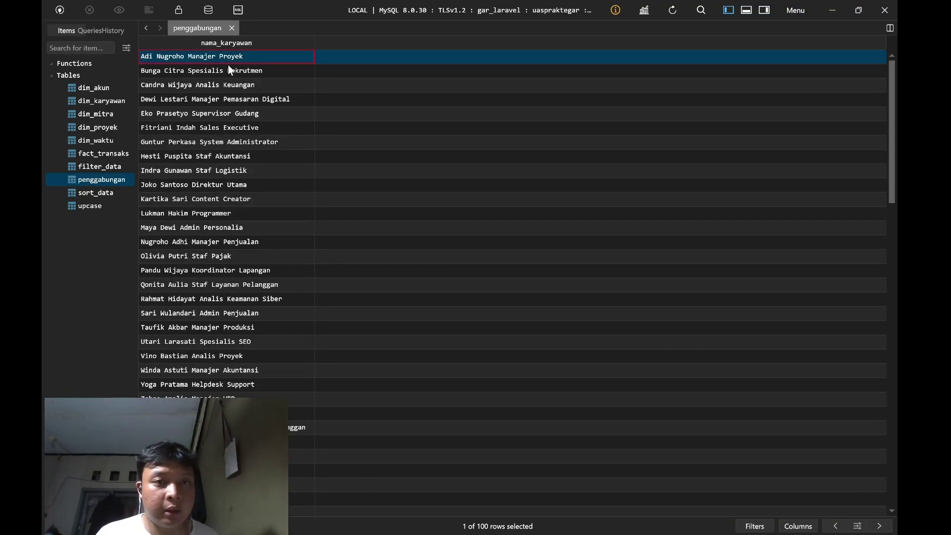
pyautogui.click(229, 69)
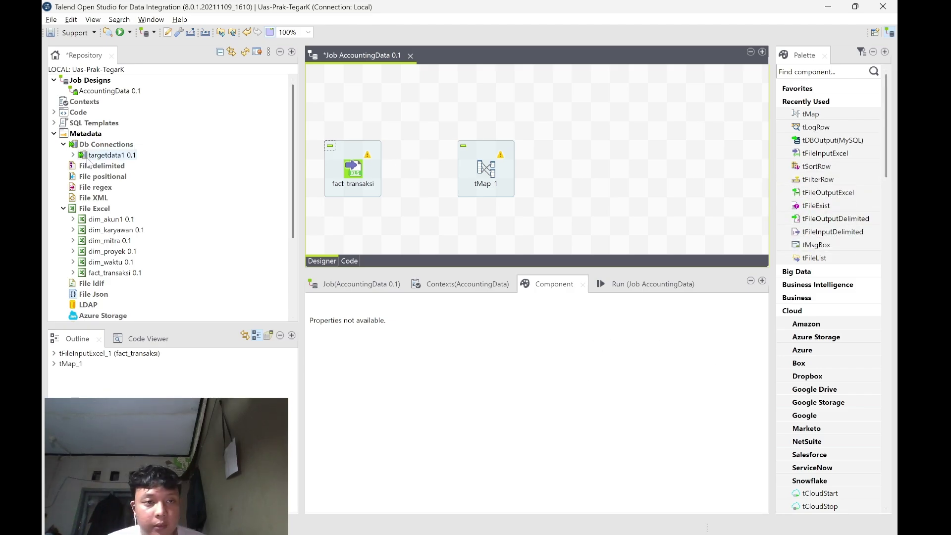
# - Add the targetdata1 connection to the job as a MySQL output and place a tLogRow component beside it
pyautogui.moveTo(107, 155); pyautogui.dragTo(535, 184)
pyautogui.click(384, 156)
pyautogui.click(491, 328)
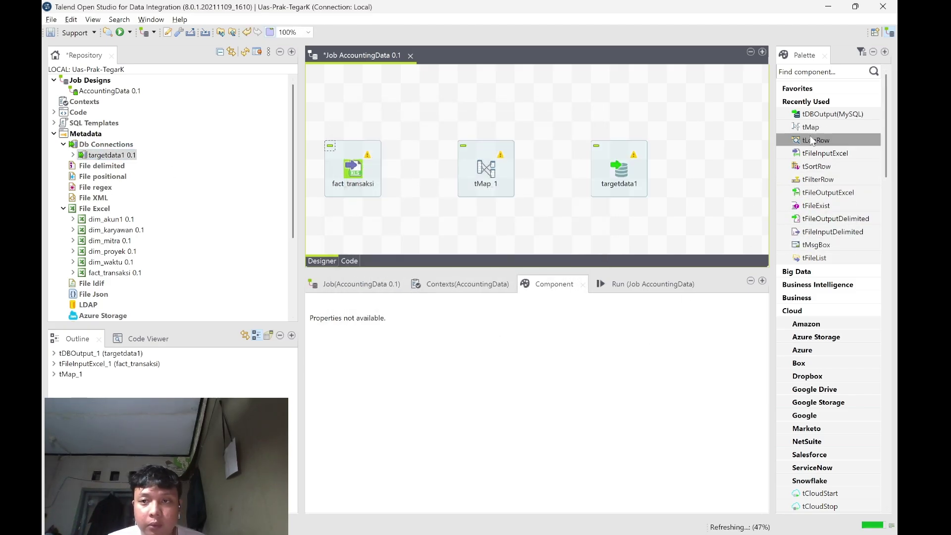
pyautogui.moveTo(816, 140); pyautogui.dragTo(711, 182)
# - Link fact_transaksi to tMap_1 with a Main row
pyautogui.rightClick(366, 168)
pyautogui.moveTo(389, 176)
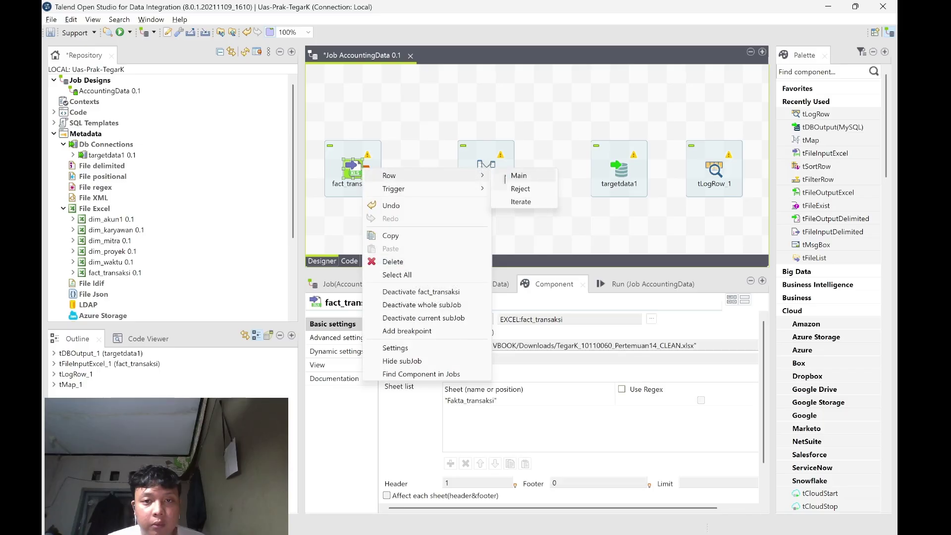
pyautogui.click(518, 177)
pyautogui.click(486, 171)
# - Open the tMap_1 mapping and add a new variable and an output table named out1
pyautogui.doubleClick(489, 173)
pyautogui.click(537, 46)
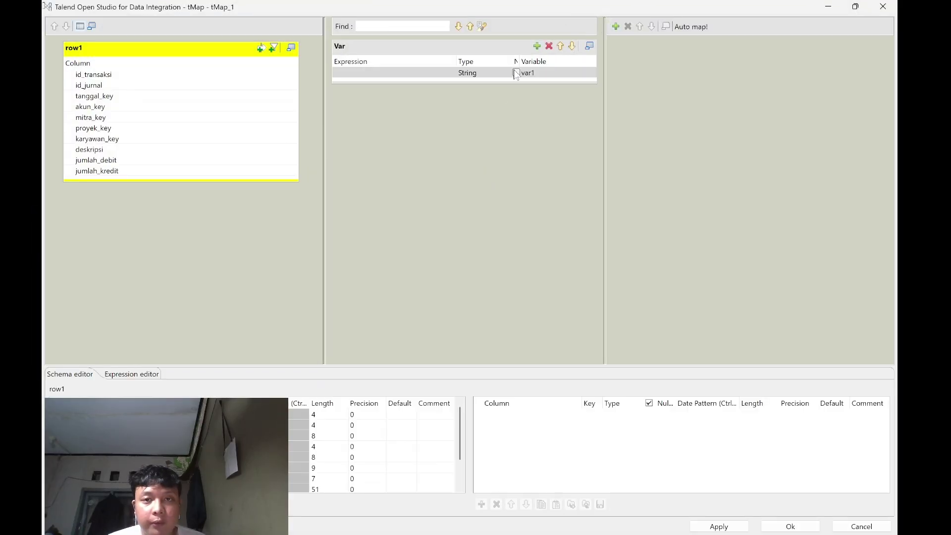
pyautogui.click(616, 26)
pyautogui.click(484, 279)
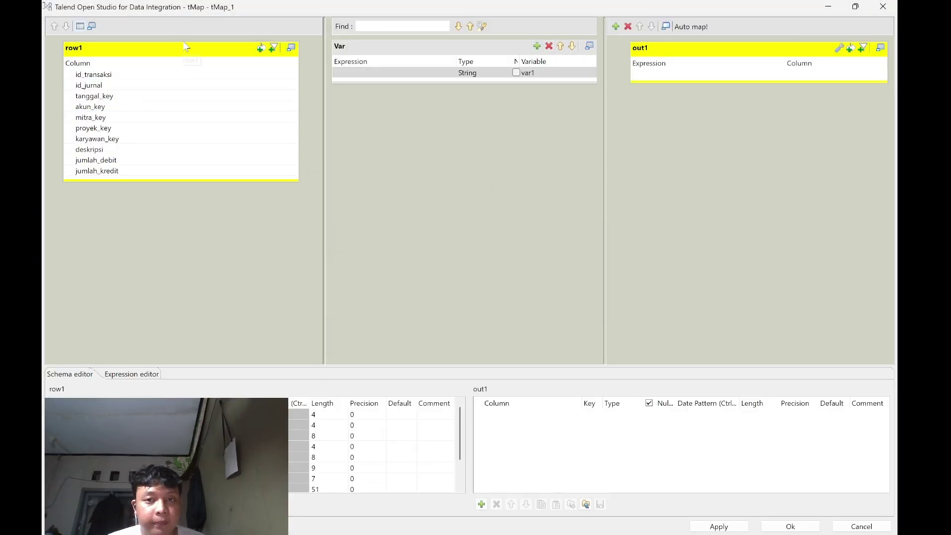
pyautogui.click(615, 26)
pyautogui.click(504, 282)
pyautogui.click(771, 99)
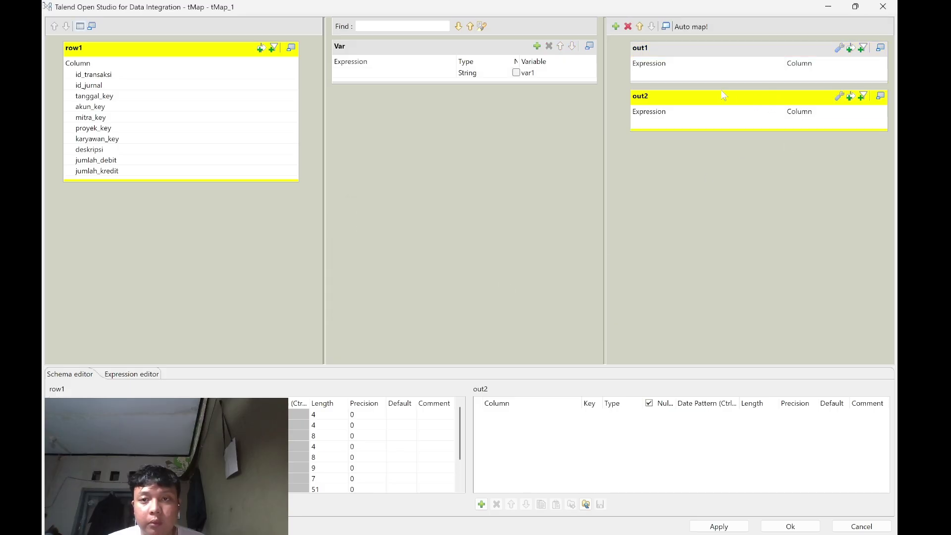
pyautogui.click(628, 26)
pyautogui.click(538, 281)
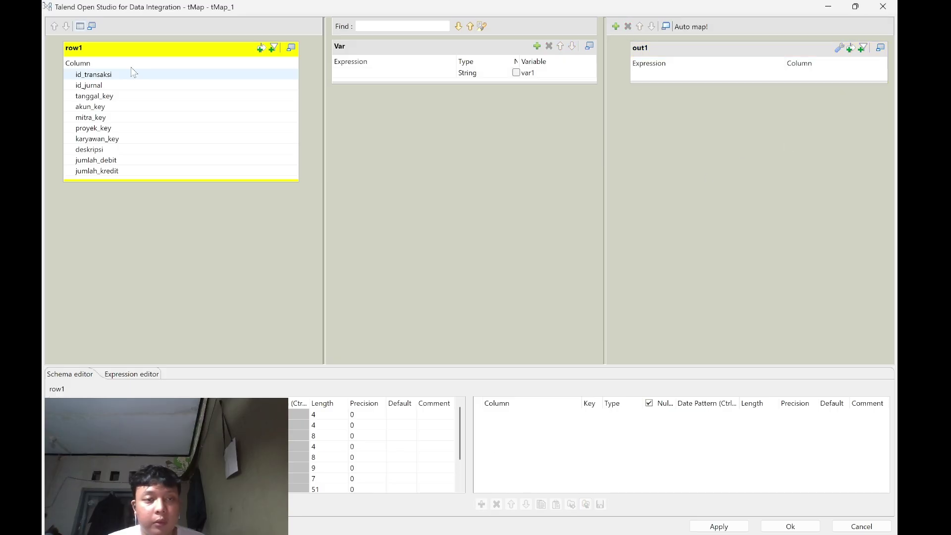
# - Map the row1 columns from id_transaksi through deskripsi into out1
pyautogui.click(135, 76)
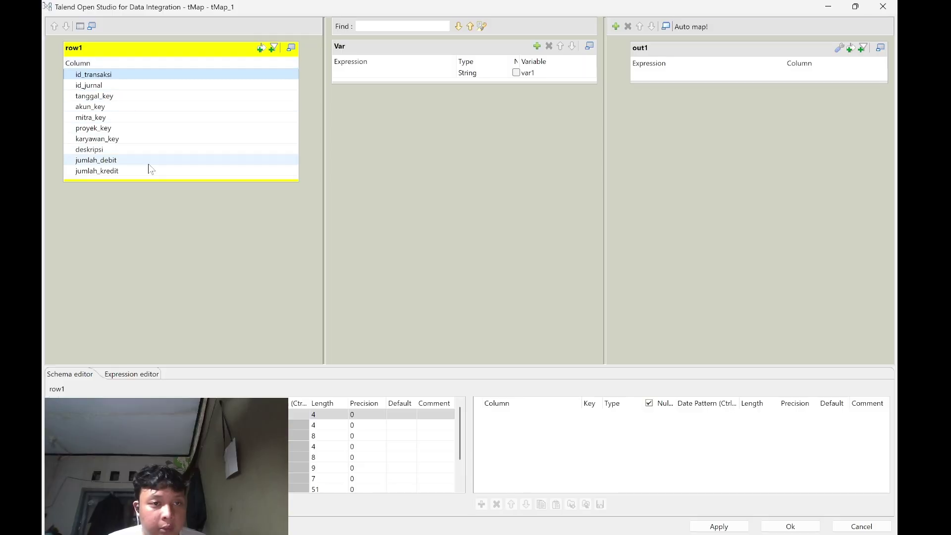
pyautogui.hotkey('ctrl', 'a')
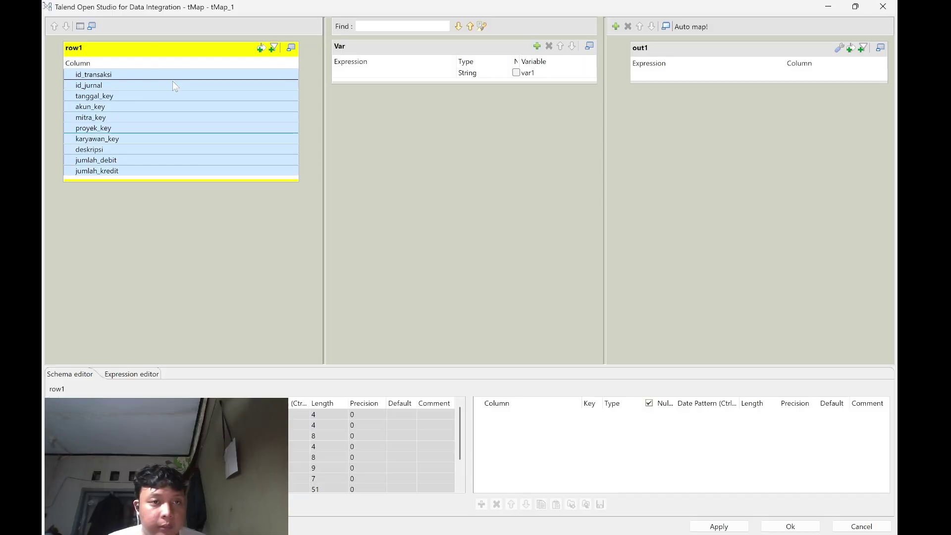
pyautogui.keyDown('shift'); pyautogui.click(91, 149); pyautogui.keyUp('shift')
pyautogui.moveTo(167, 73); pyautogui.dragTo(651, 87)
# - Set the variable's expression to row1.jumlah_debit > 25000000 ? "Debit Besar" : "Debit Kecil"
pyautogui.click(408, 73)
pyautogui.click(451, 73)
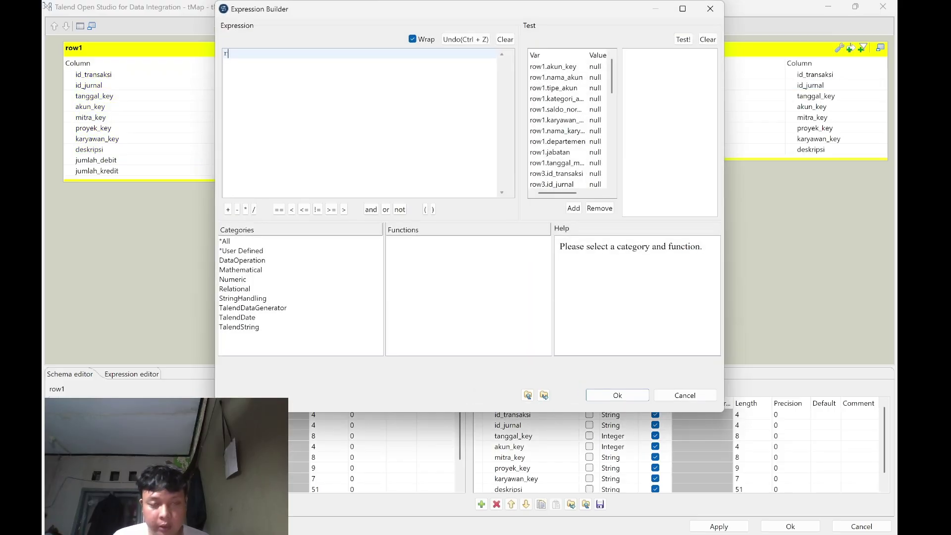
pyautogui.write('row1.')
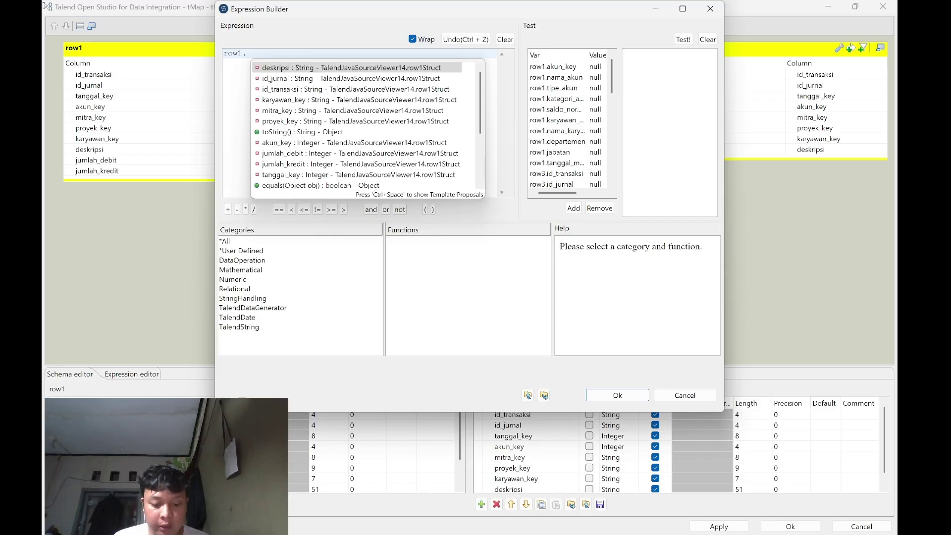
pyautogui.write('juml')
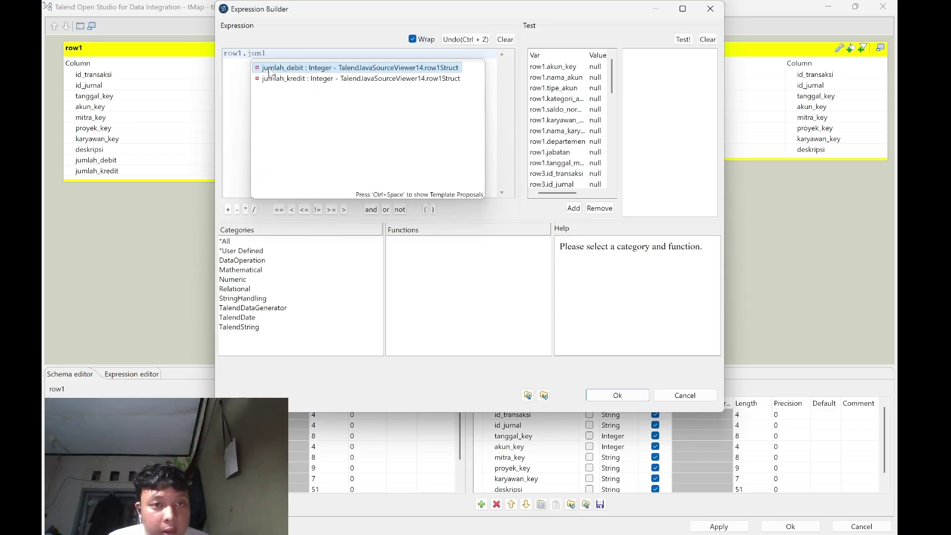
pyautogui.press('Return')
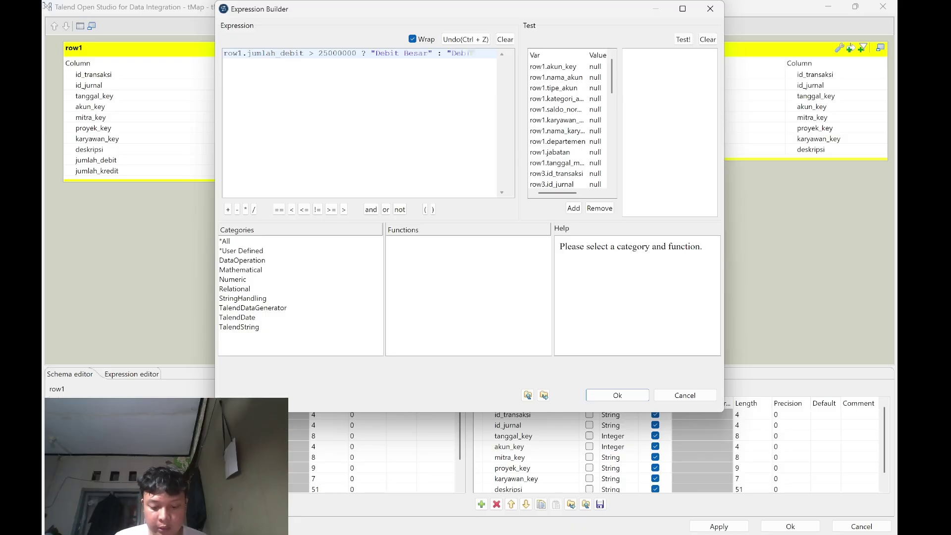
pyautogui.write('Kecil')
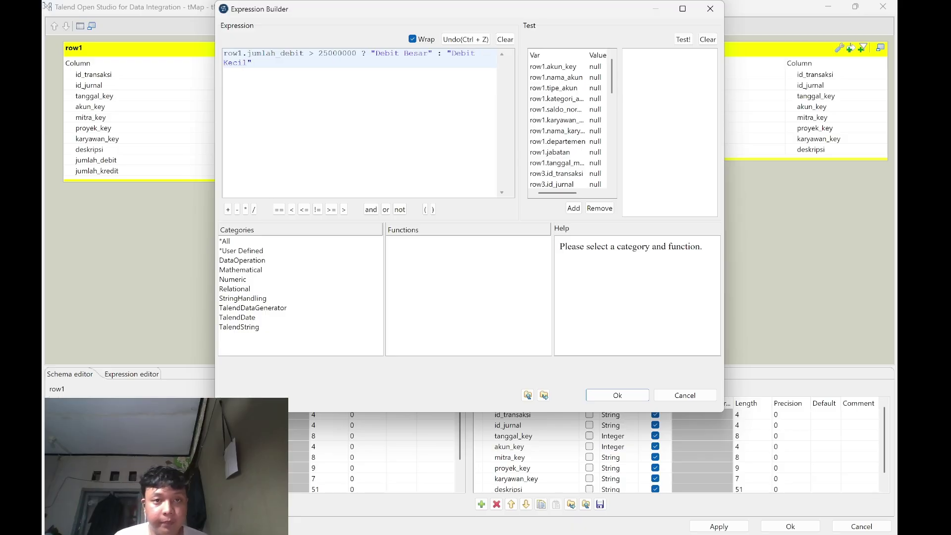
pyautogui.click(617, 394)
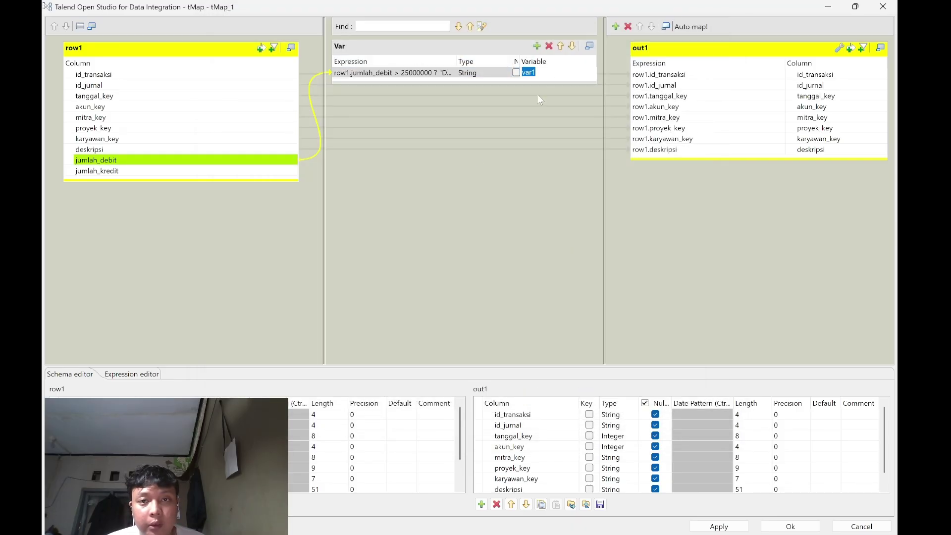
# - Rename the variable to Keterrangan, keeping deskripsi as the last column of out1
pyautogui.moveTo(511, 73); pyautogui.dragTo(552, 76)
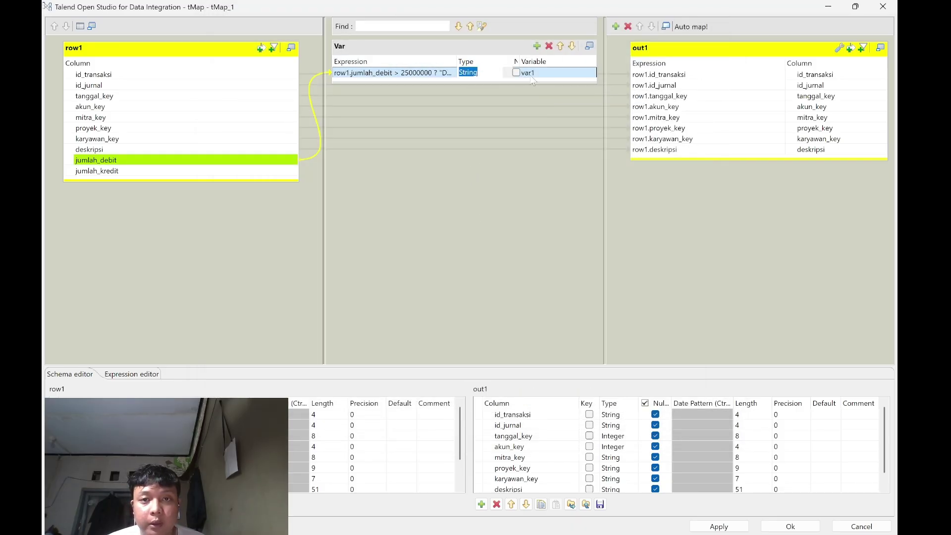
pyautogui.click(536, 73)
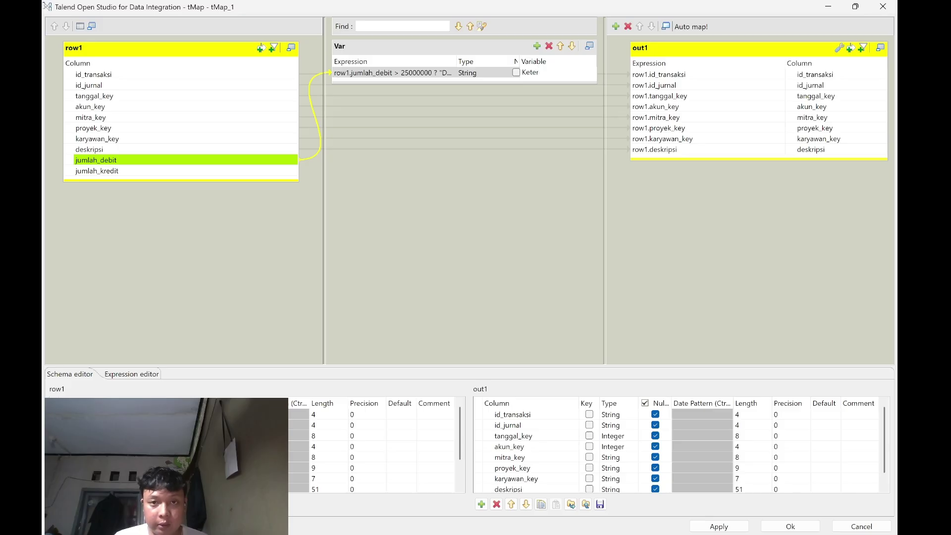
pyautogui.moveTo(463, 74); pyautogui.dragTo(712, 160)
pyautogui.click(496, 504)
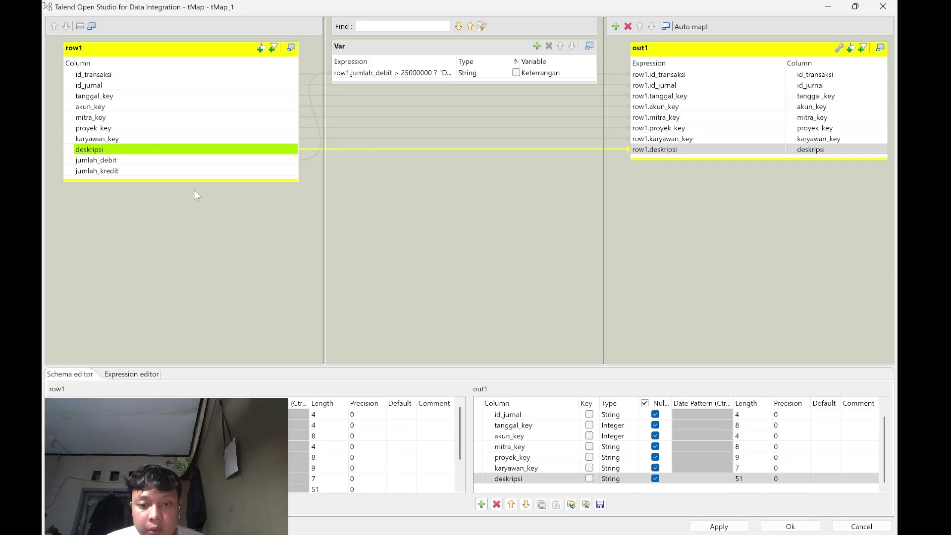
# - Append jumlah_debit, the Keterrangan variable and jumlah_kredit to out1 in that order
pyautogui.moveTo(99, 160); pyautogui.dragTo(670, 157)
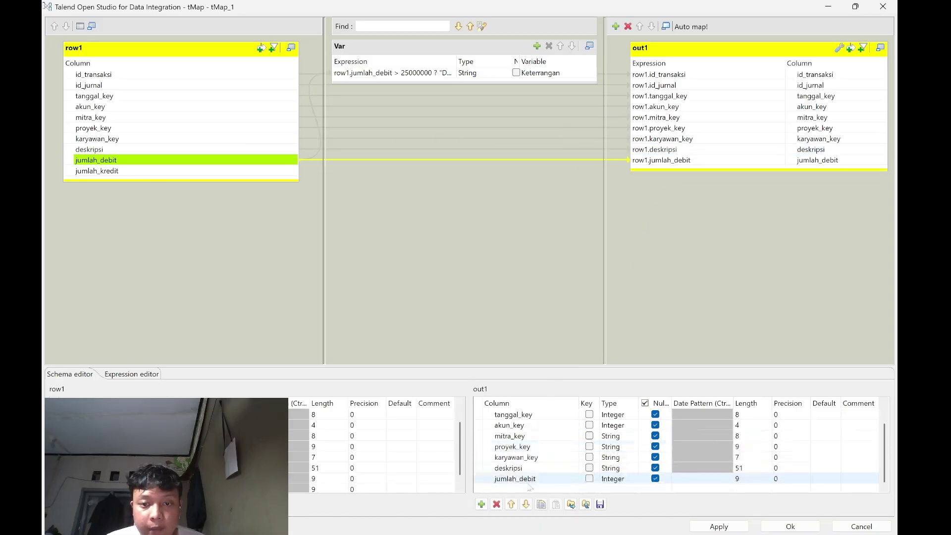
pyautogui.moveTo(540, 73); pyautogui.dragTo(661, 166)
pyautogui.moveTo(97, 171); pyautogui.dragTo(685, 181)
# - Set the length of out1's Keterrangan column to 255, then apply and accept the mapping
pyautogui.click(751, 468)
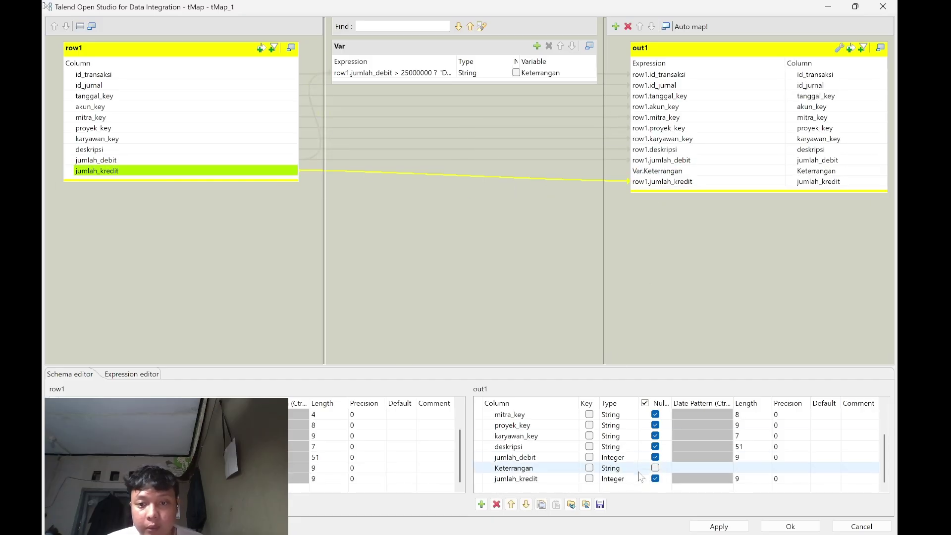
pyautogui.write('255')
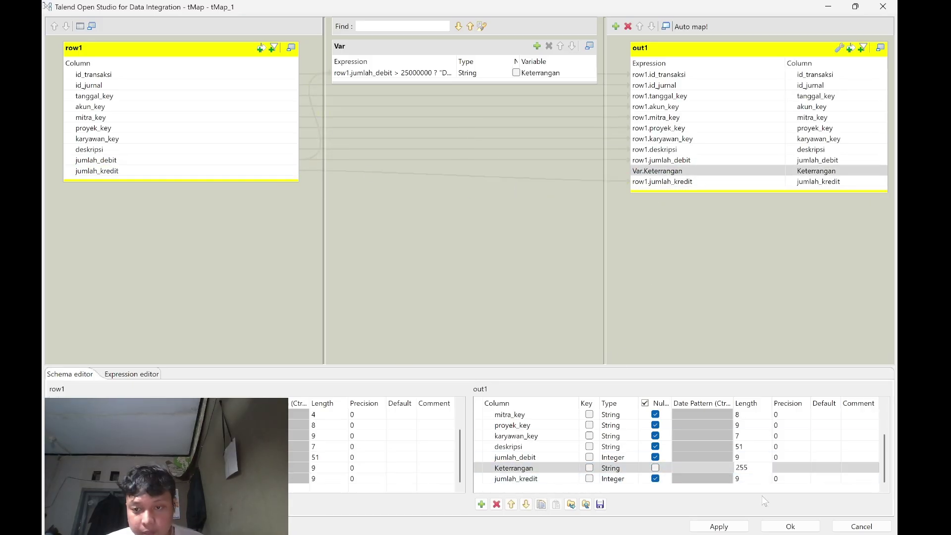
pyautogui.click(726, 527)
pyautogui.click(780, 525)
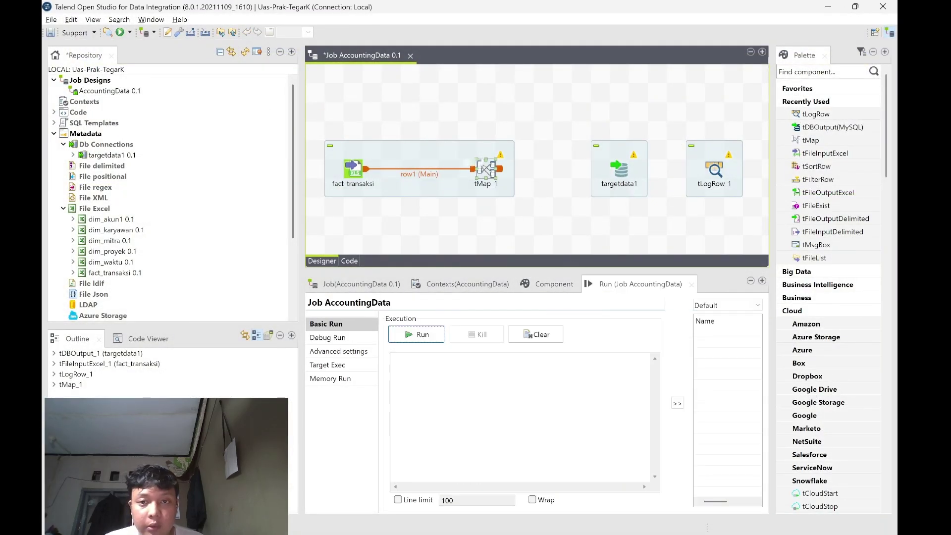
# - Link tMap_1's out1 flow to the targetdata1 output
pyautogui.rightClick(491, 165)
pyautogui.moveTo(520, 173)
pyautogui.click(639, 174)
pyautogui.click(620, 168)
# - Set the targetdata1 output's table to "logika" and its action on table to Create table
pyautogui.click(551, 283)
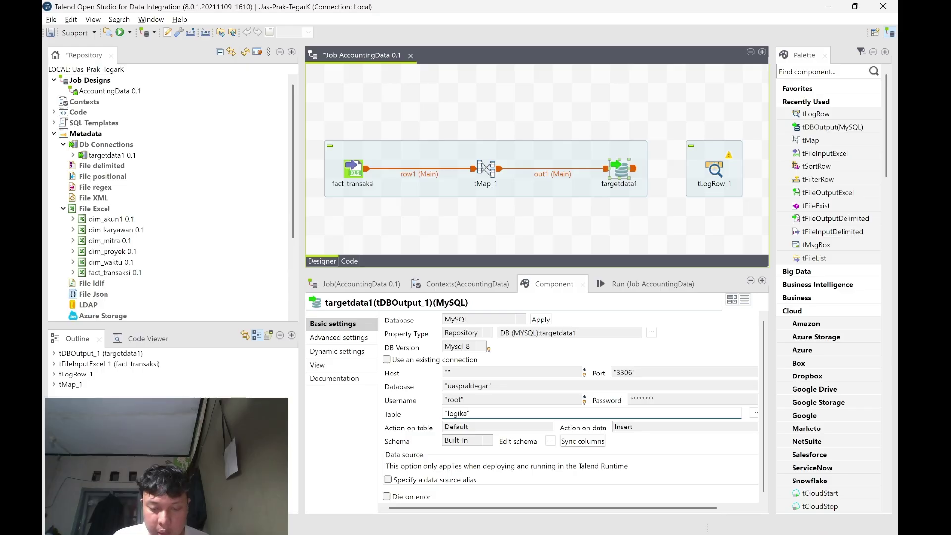
pyautogui.click(483, 425)
pyautogui.click(478, 460)
# - Link targetdata1 to tLogRow_1 with a Main row and run the job
pyautogui.rightClick(620, 169)
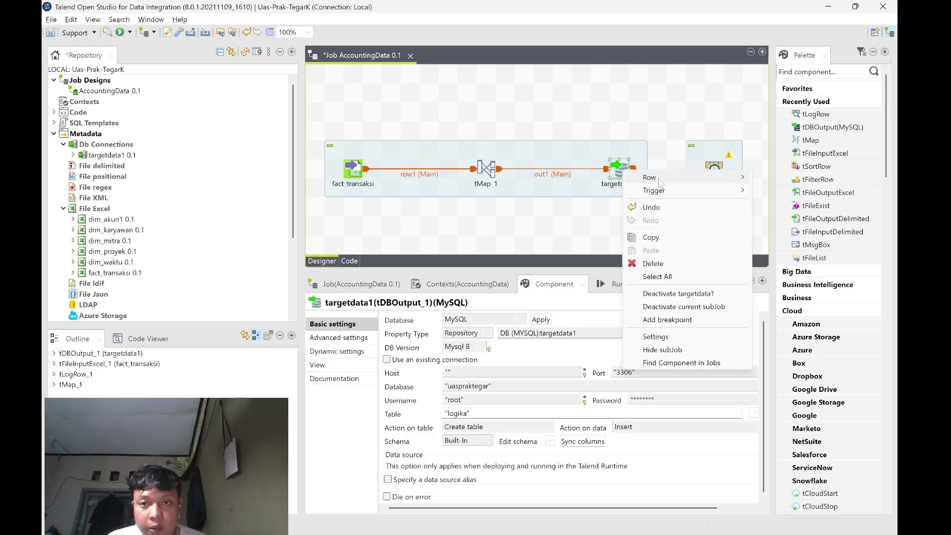
pyautogui.moveTo(649, 174)
pyautogui.click(766, 178)
pyautogui.click(707, 176)
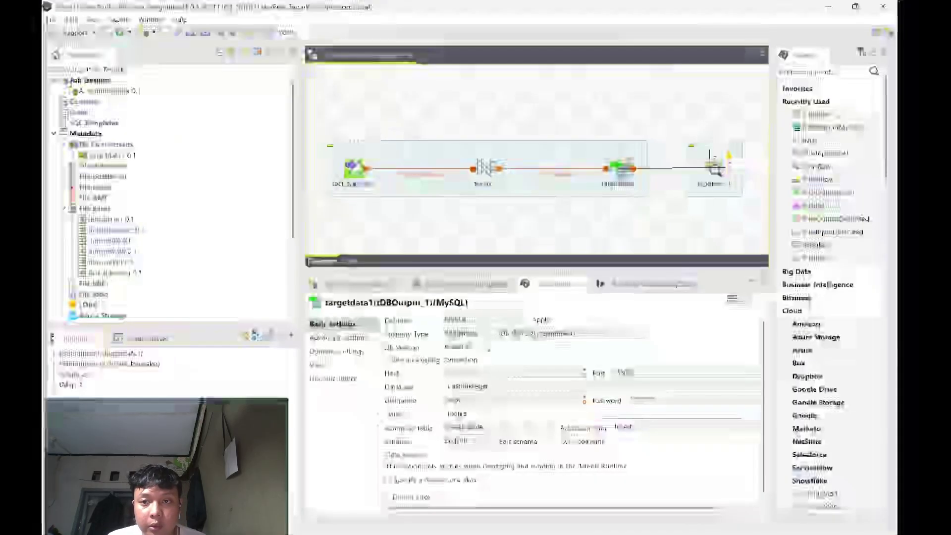
pyautogui.click(623, 168)
pyautogui.rightClick(623, 168)
pyautogui.moveTo(682, 175)
pyautogui.click(757, 177)
pyautogui.click(714, 170)
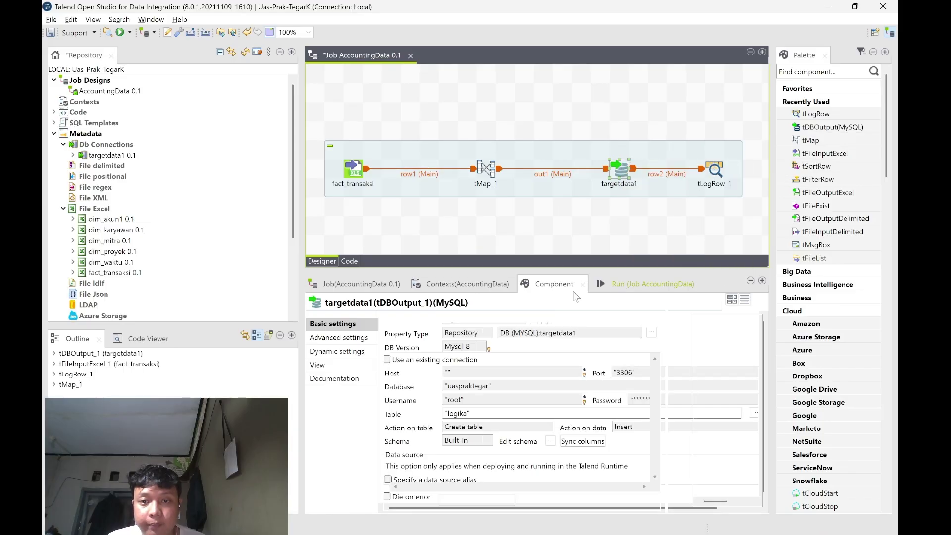
pyautogui.press('F6')
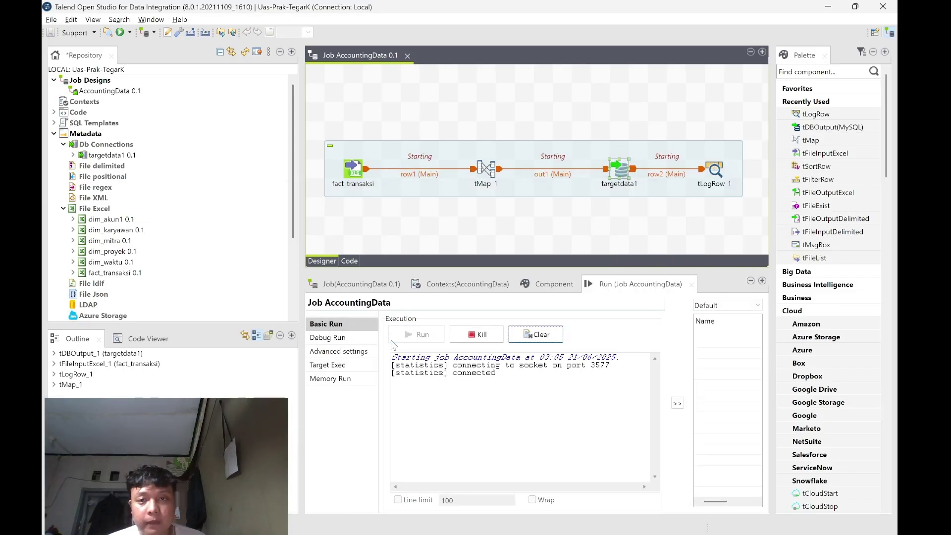
# - Switch to the MySQL client, open the logika table and examine its debit classification column, then return to Talend
pyautogui.hotkey('alt', 'Tab')
pyautogui.hotkey('alt', 'Tab')
pyautogui.hotkey('alt', 'Tab')
pyautogui.hotkey('alt', 'Tab')
pyautogui.hotkey('alt', 'Tab')
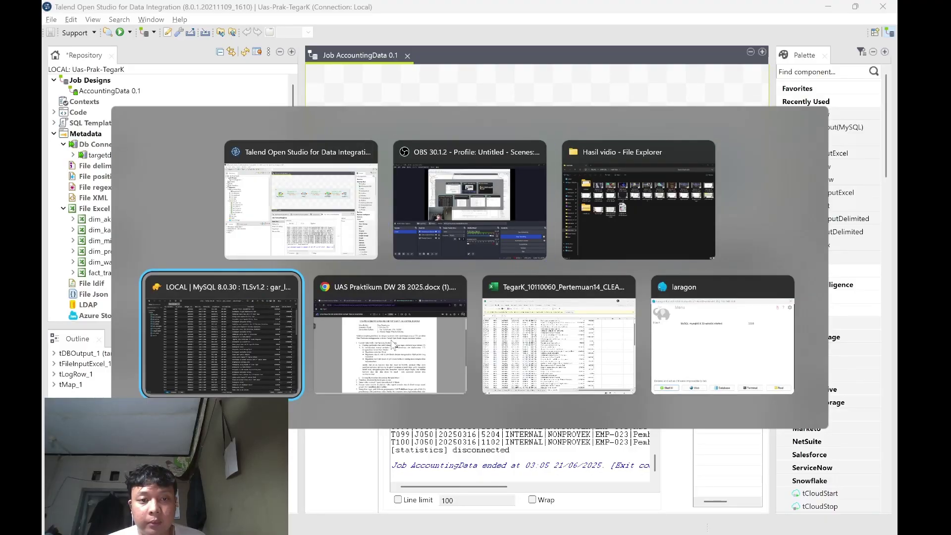
pyautogui.hotkey('alt', 'Tab')
pyautogui.hotkey('alt', 'Tab')
pyautogui.hotkey('alt', 'Tab')
pyautogui.hotkey('alt', 'Tab')
pyautogui.hotkey('alt', 'Tab')
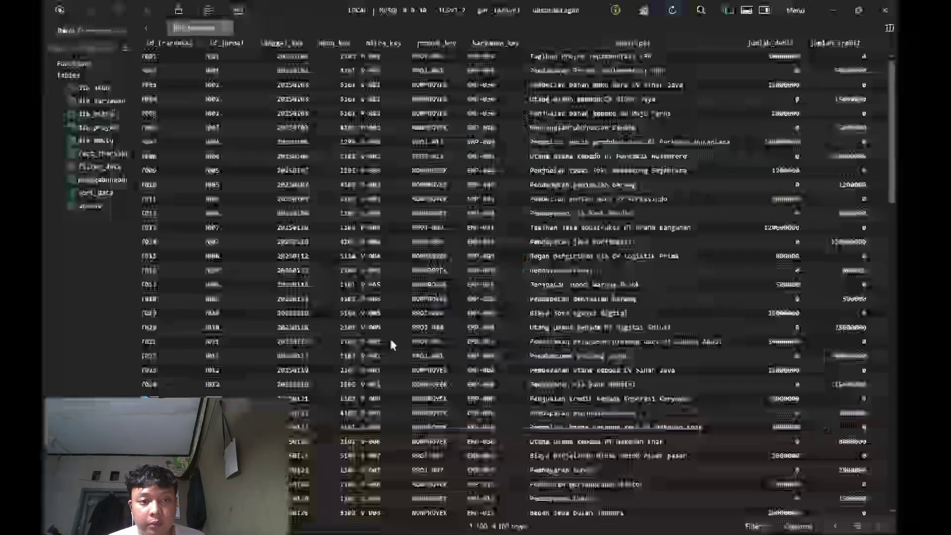
pyautogui.click(89, 179)
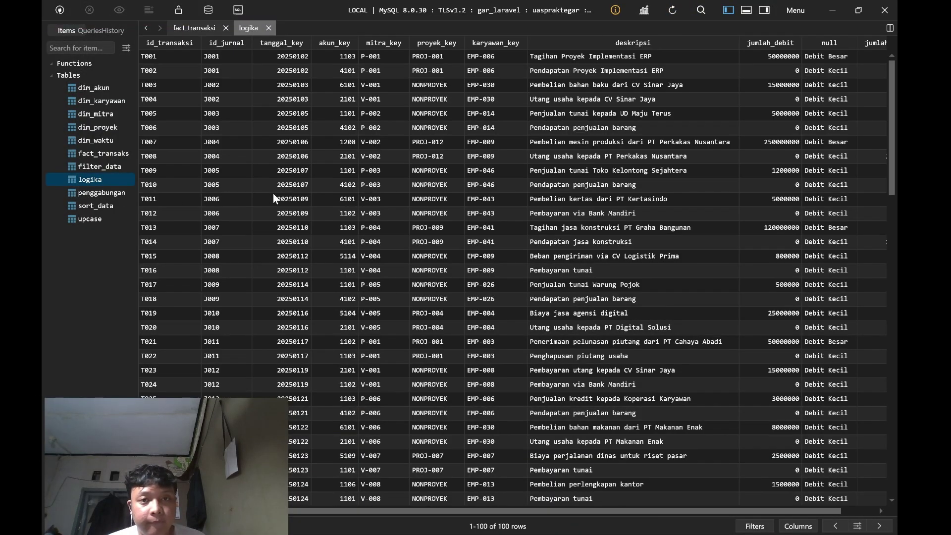
pyautogui.hscroll(2, 272, 193)
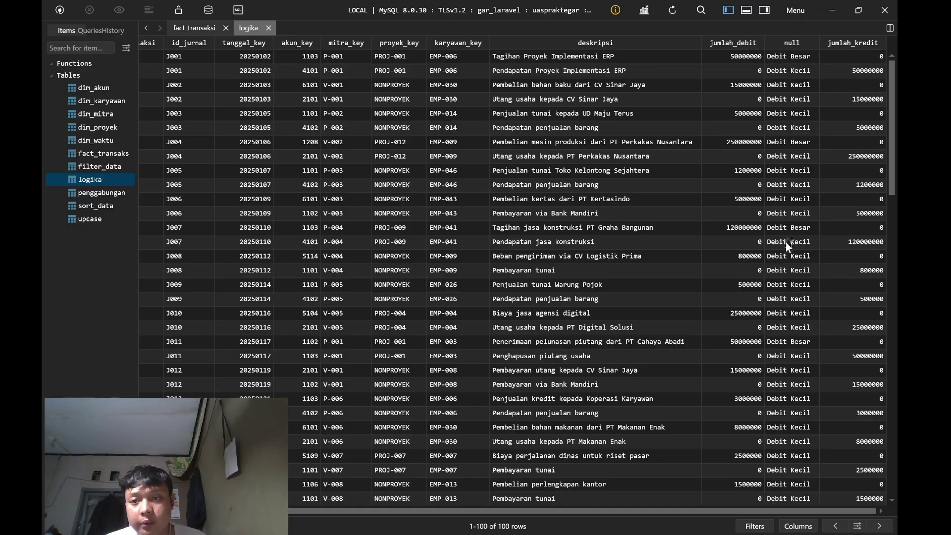
pyautogui.hotkey('alt', 'Tab')
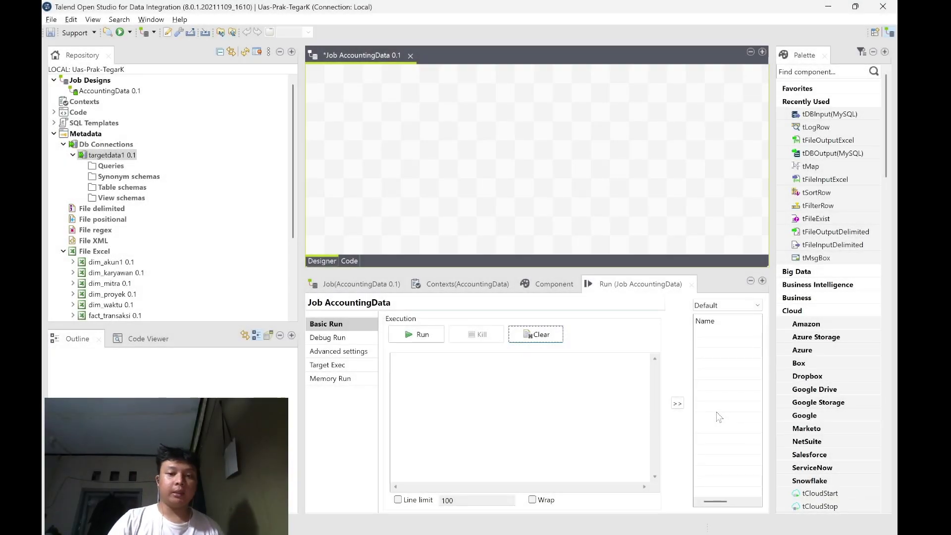
# - Retrieve the schemas of all uaspraktegar tables into the targetdata1 connection
pyautogui.click(106, 155)
pyautogui.rightClick(114, 155)
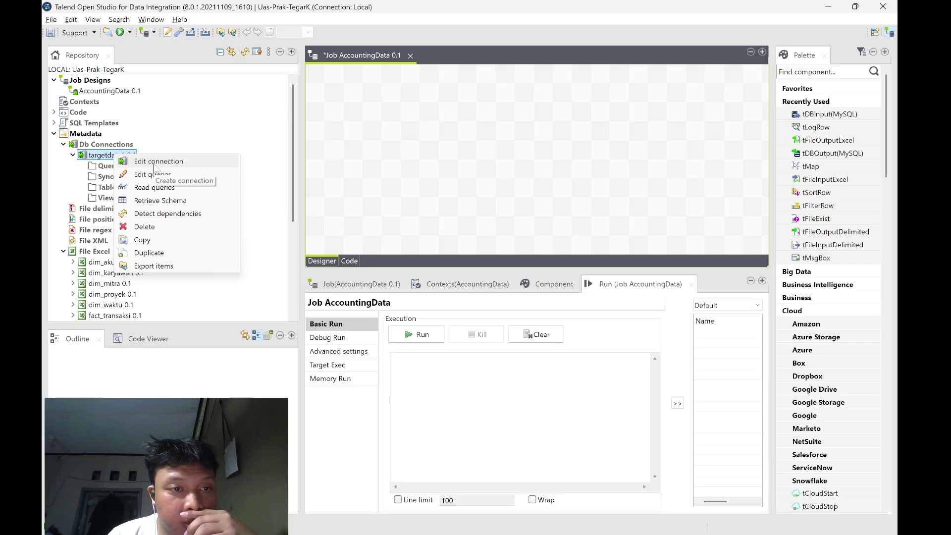
pyautogui.click(158, 201)
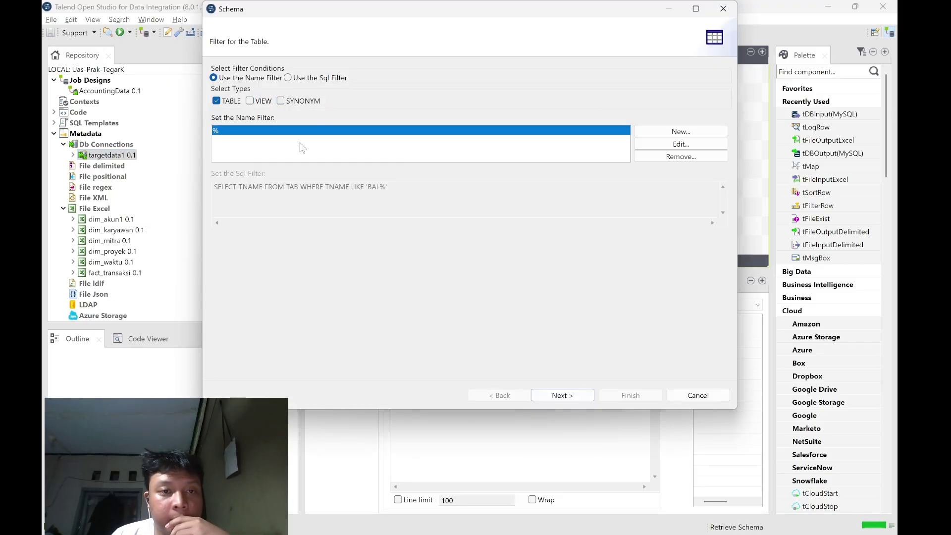
pyautogui.press('Return')
pyautogui.click(243, 128)
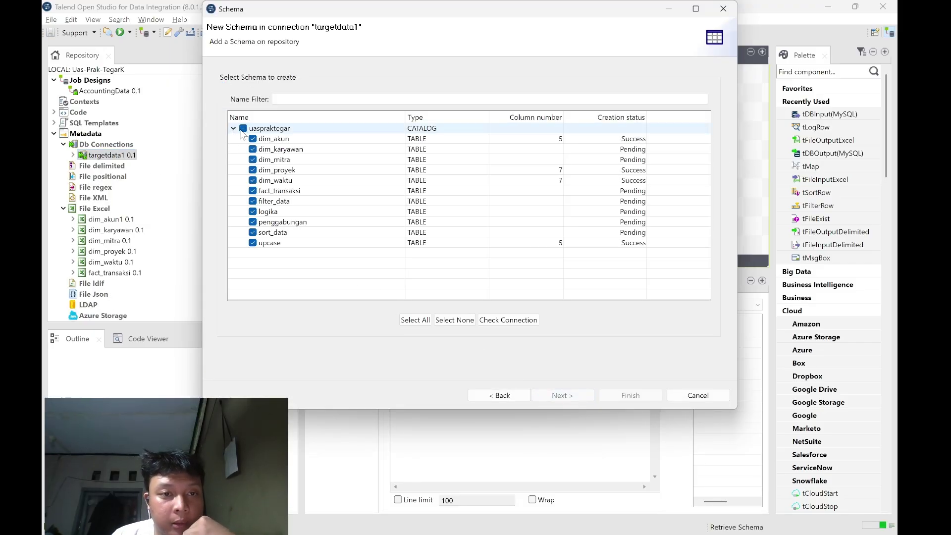
pyautogui.press('Return')
pyautogui.press('Return')
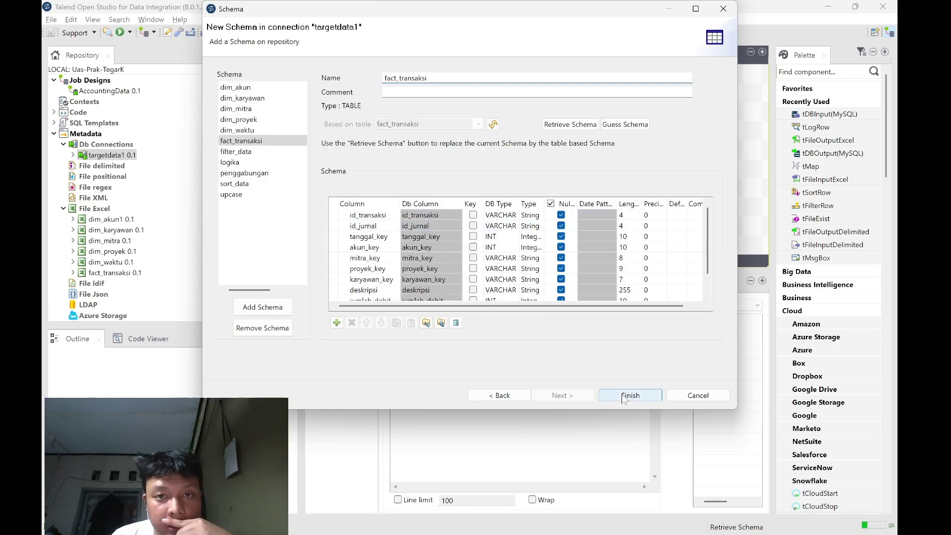
# - Place the logika table schema in the job as a tDBInput(MySQL) component near the canvas's left edge
pyautogui.moveTo(128, 251); pyautogui.dragTo(503, 154)
pyautogui.press('Escape')
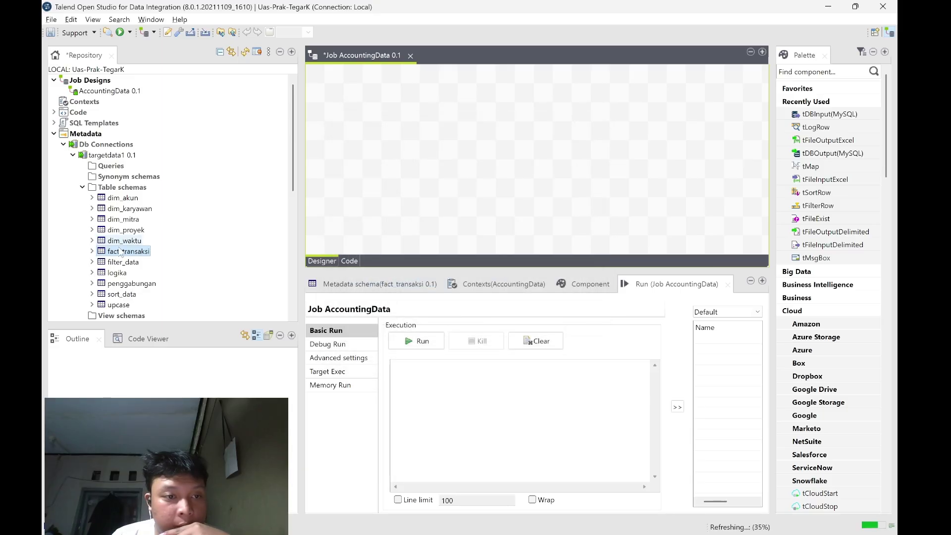
pyautogui.scroll(-3, 138, 198)
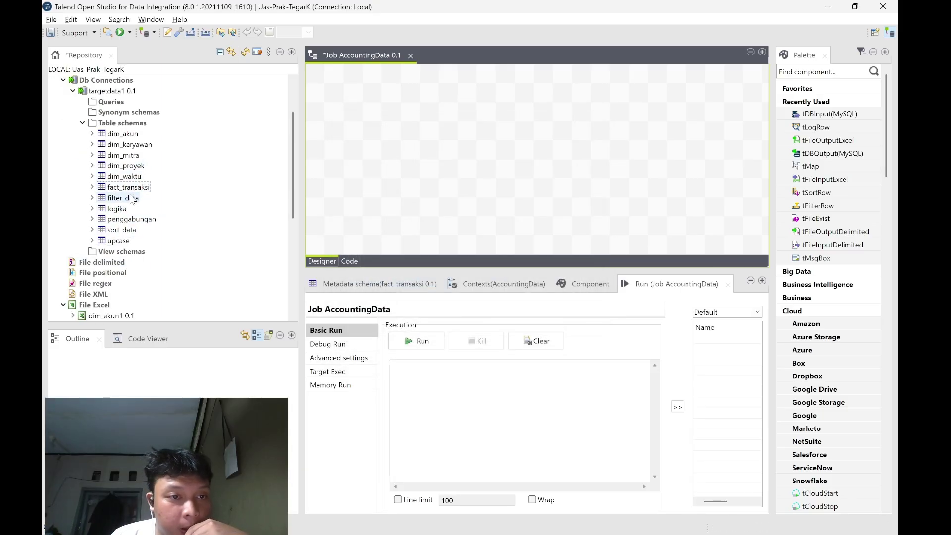
pyautogui.moveTo(118, 208); pyautogui.dragTo(388, 218)
pyautogui.scroll(2, 387, 221)
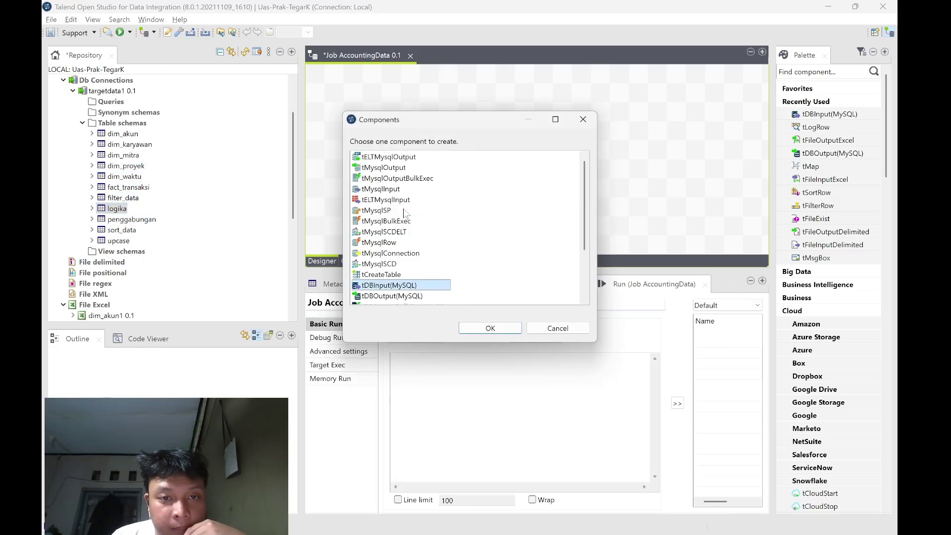
pyautogui.click(489, 328)
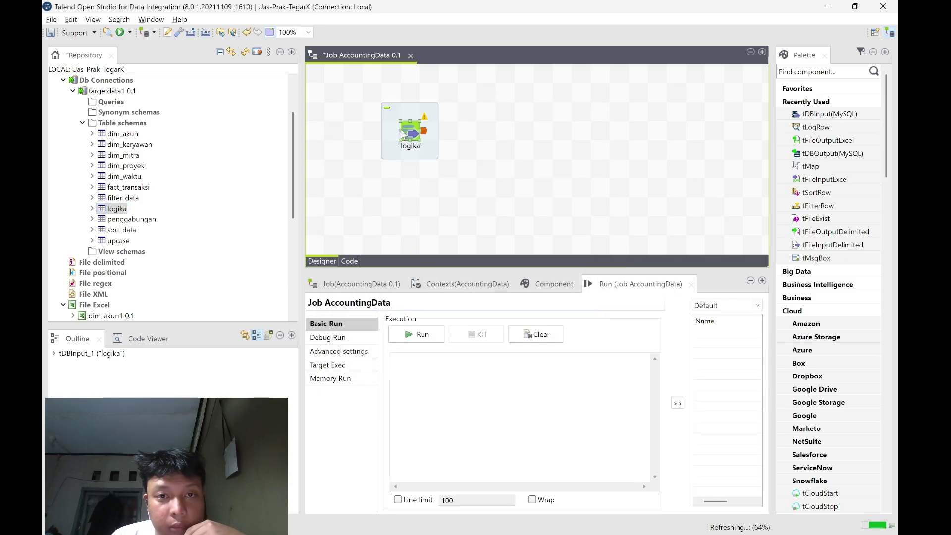
pyautogui.moveTo(409, 130); pyautogui.dragTo(395, 165)
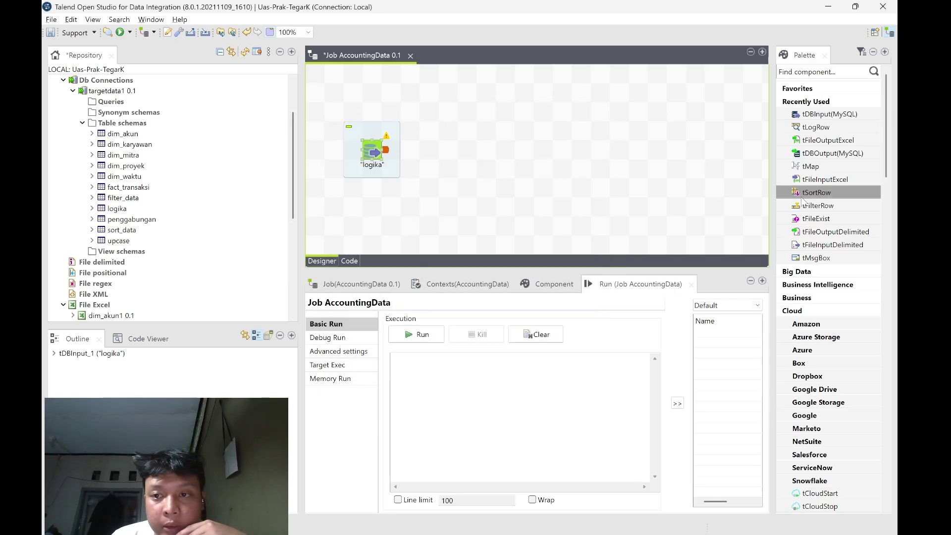
# - Add a tLogRow and a tFileOutputExcel component in a row beside the logika input
pyautogui.moveTo(818, 205); pyautogui.dragTo(545, 149)
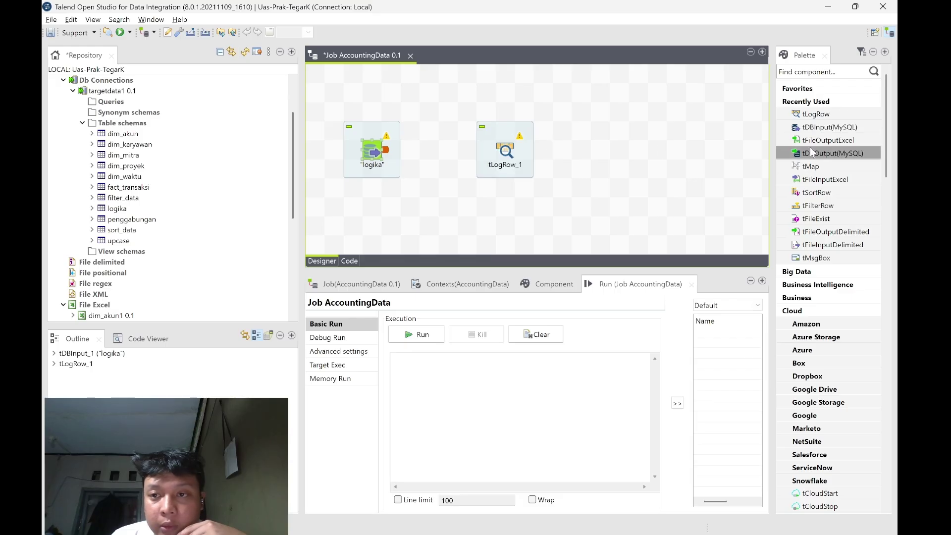
pyautogui.moveTo(828, 140); pyautogui.dragTo(629, 151)
pyautogui.moveTo(498, 147); pyautogui.dragTo(483, 148)
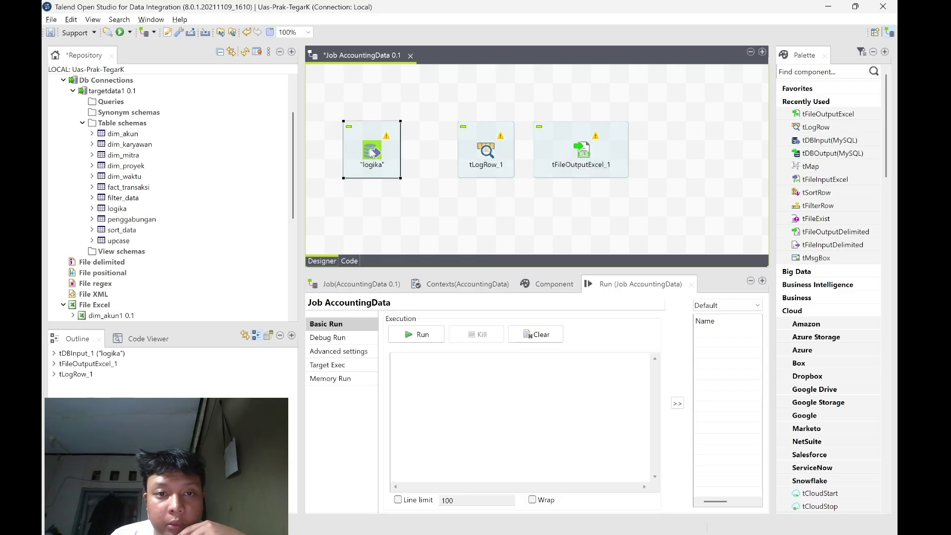
# - Link logika to tLogRow_1 and tLogRow_1 to tFileOutputExcel_1 with Main rows
pyautogui.rightClick(383, 146)
pyautogui.click(525, 153)
pyautogui.click(488, 150)
pyautogui.rightClick(493, 151)
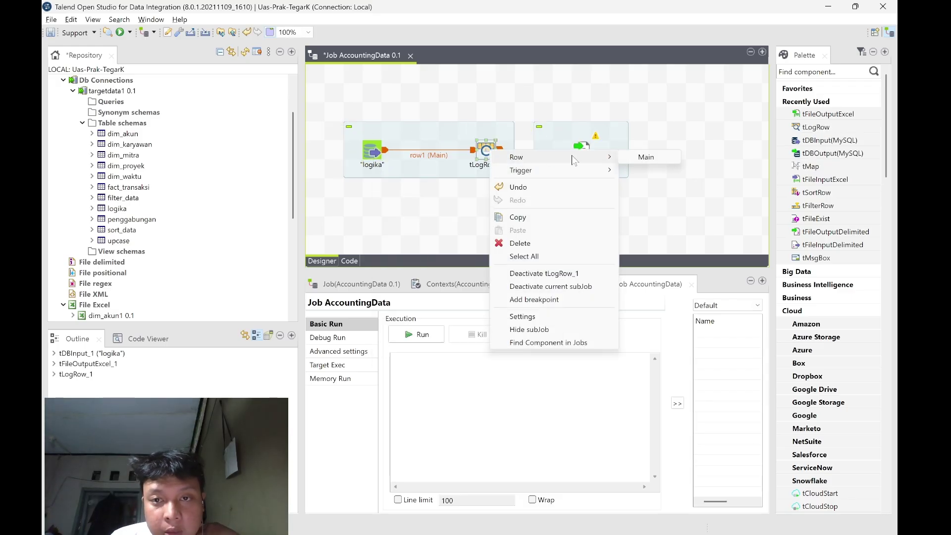
pyautogui.click(644, 156)
pyautogui.click(582, 148)
# - Set tFileOutputExcel_1 to write the excel2007 xlsx file format and run the job
pyautogui.click(581, 149)
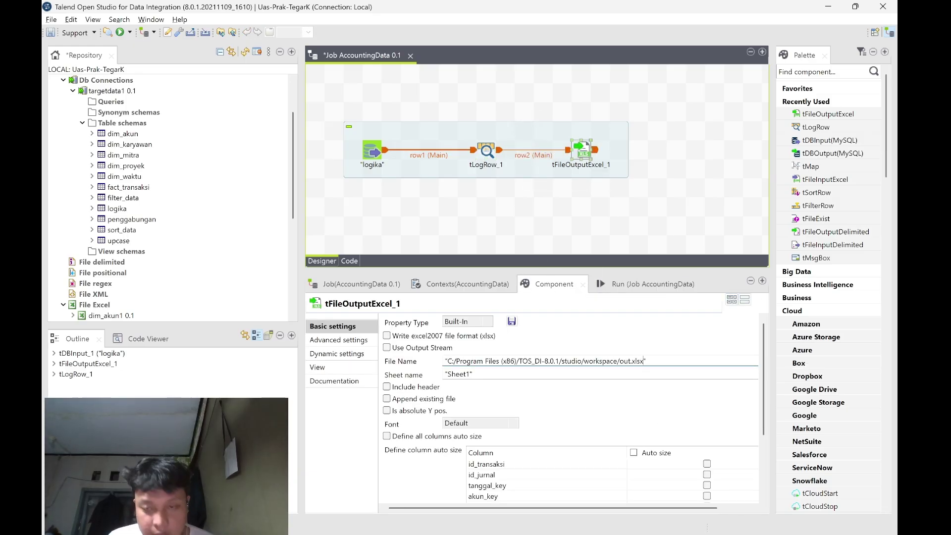
pyautogui.click(419, 336)
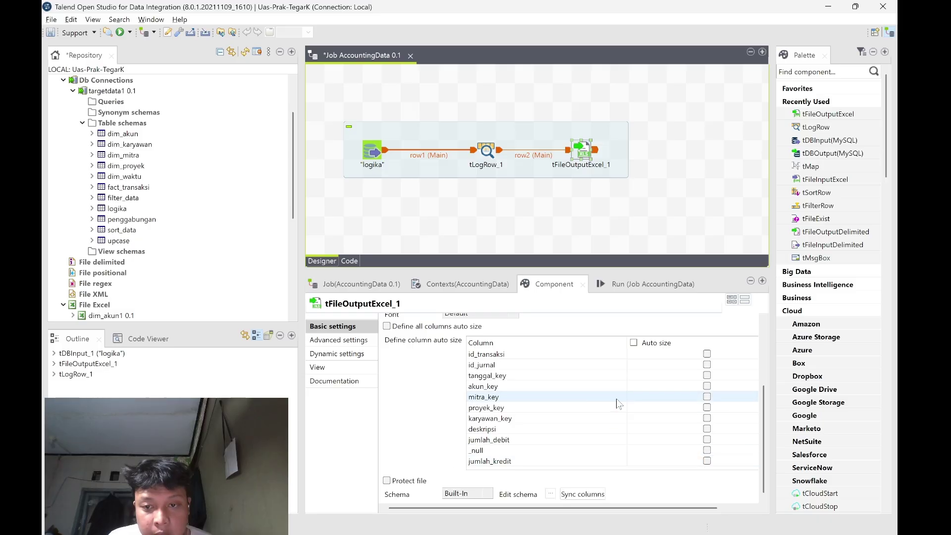
pyautogui.click(644, 284)
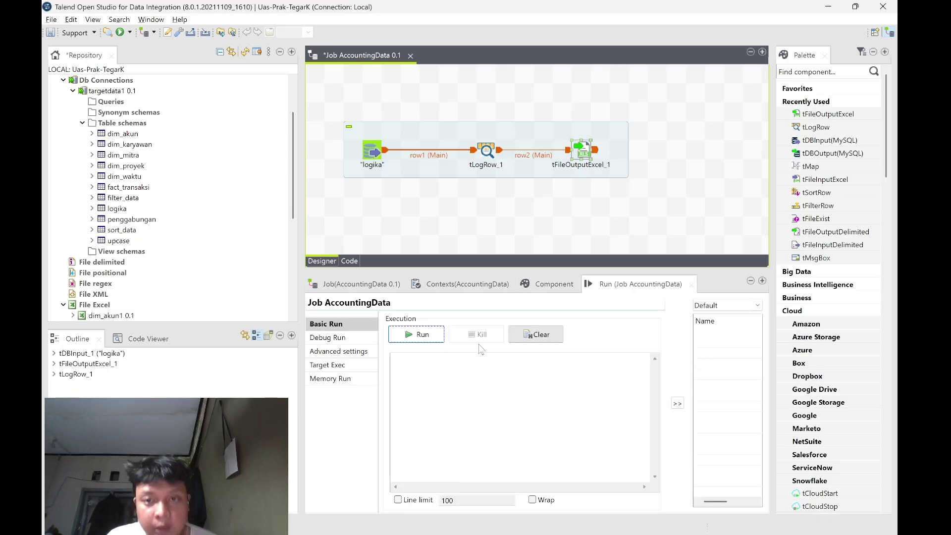
pyautogui.click(418, 334)
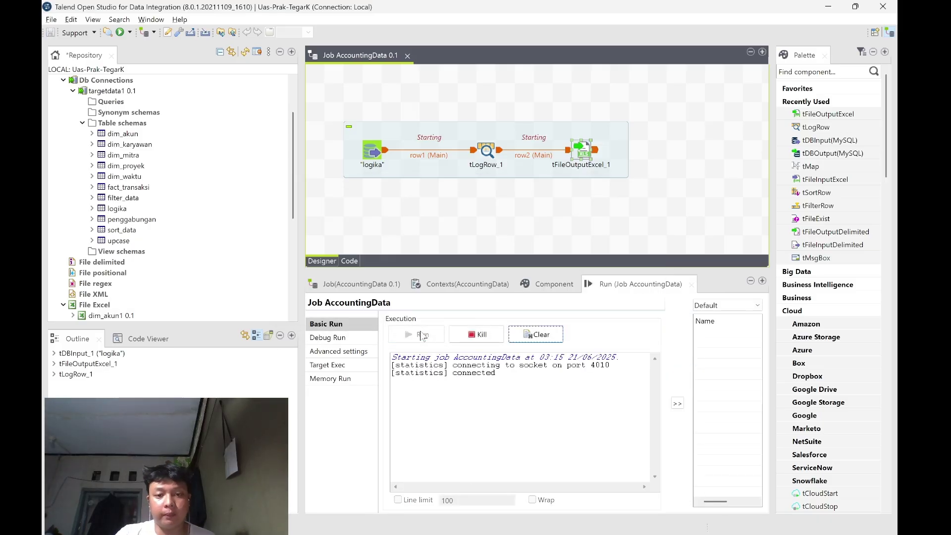
# - Switch to File Explorer and browse to drive C:, then check tFileOutputExcel_1's output file path in Talend
pyautogui.press('super')
pyautogui.click(376, 522)
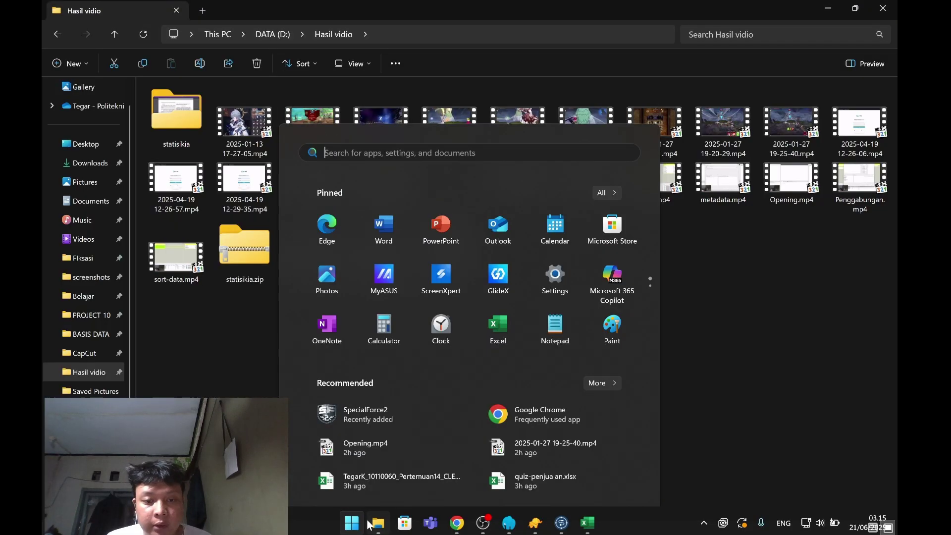
pyautogui.click(91, 429)
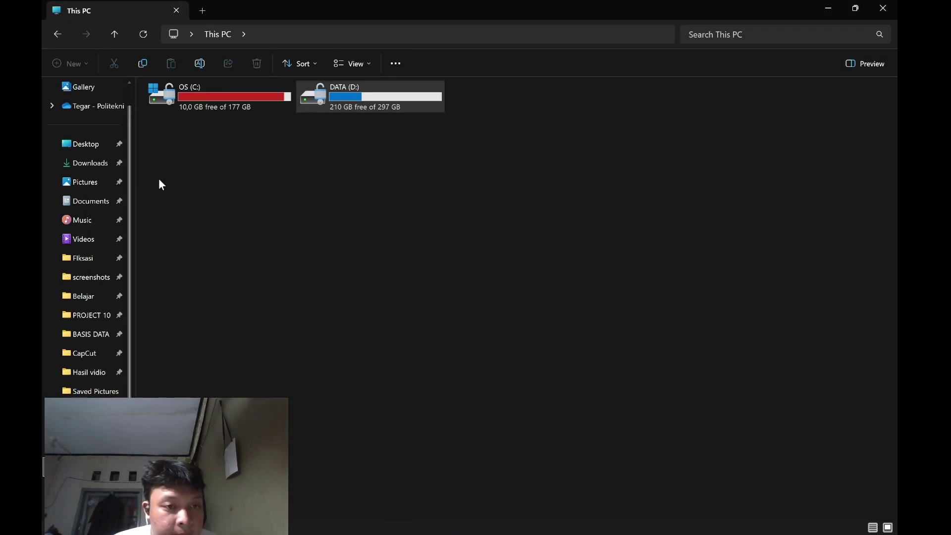
pyautogui.doubleClick(170, 102)
pyautogui.hotkey('alt', 'Tab')
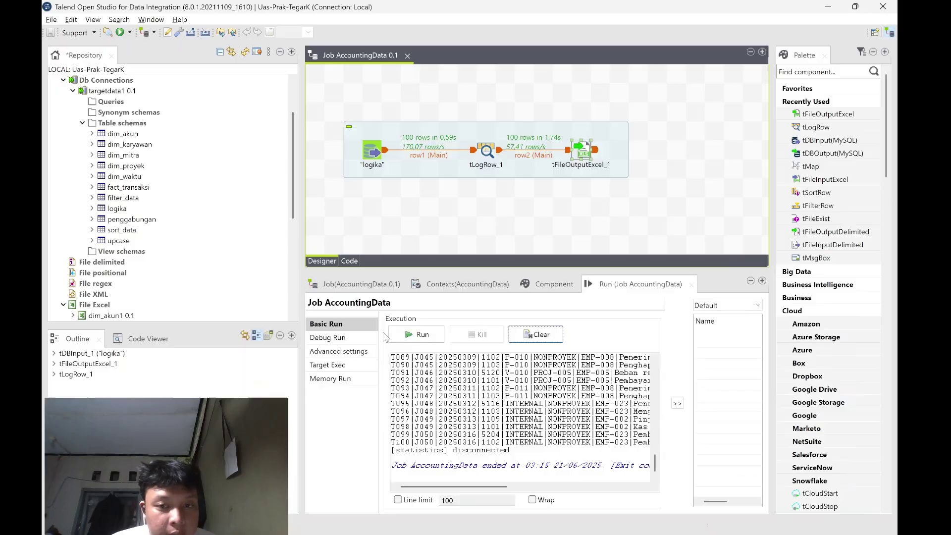
pyautogui.click(556, 282)
pyautogui.click(580, 148)
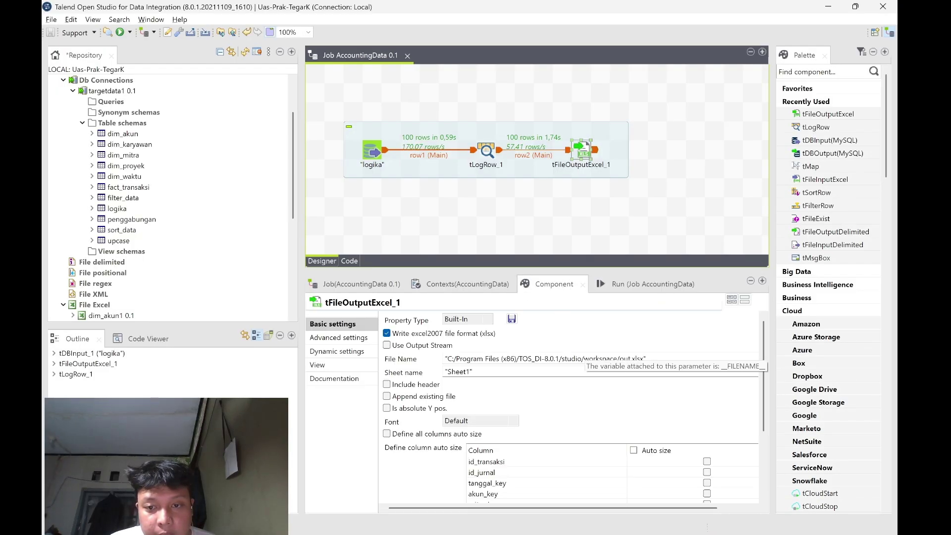
pyautogui.hotkey('alt', 'Tab')
pyautogui.hotkey('alt', 'Tab')
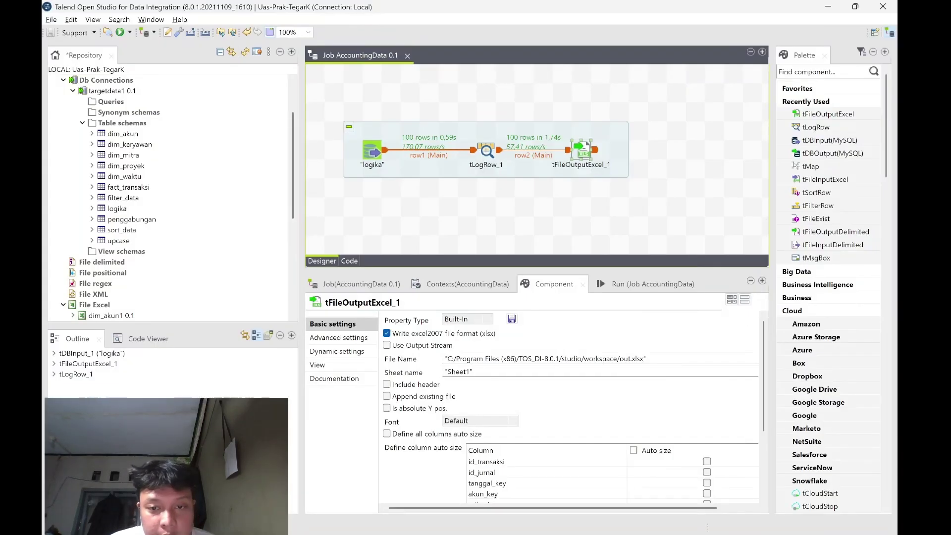
# - Switch to File Explorer, browse to C:/Program Files (x86)/TOS_DI-8.0.1/studio/workspace and open out.xlsx
pyautogui.hotkey('alt', 'Tab')
pyautogui.click(218, 34)
pyautogui.doubleClick(233, 106)
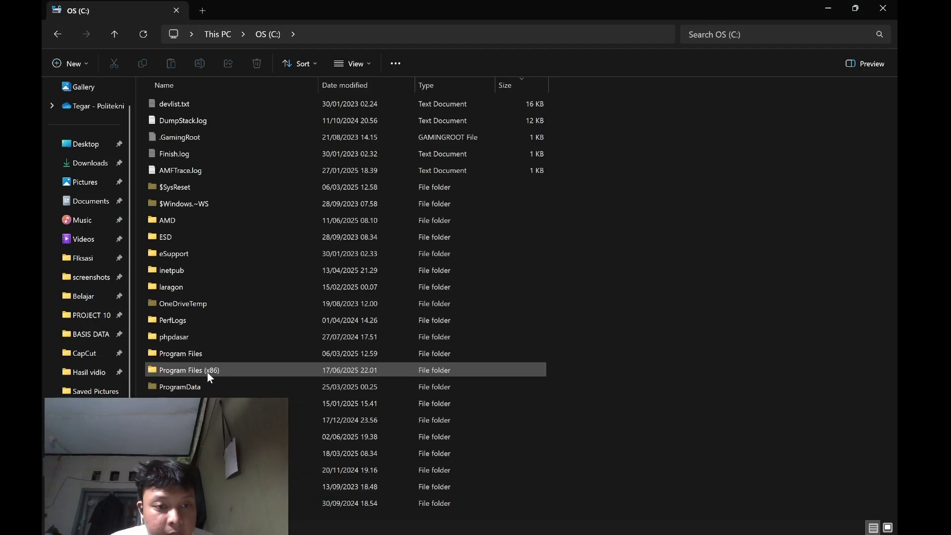
pyautogui.doubleClick(182, 372)
pyautogui.doubleClick(188, 469)
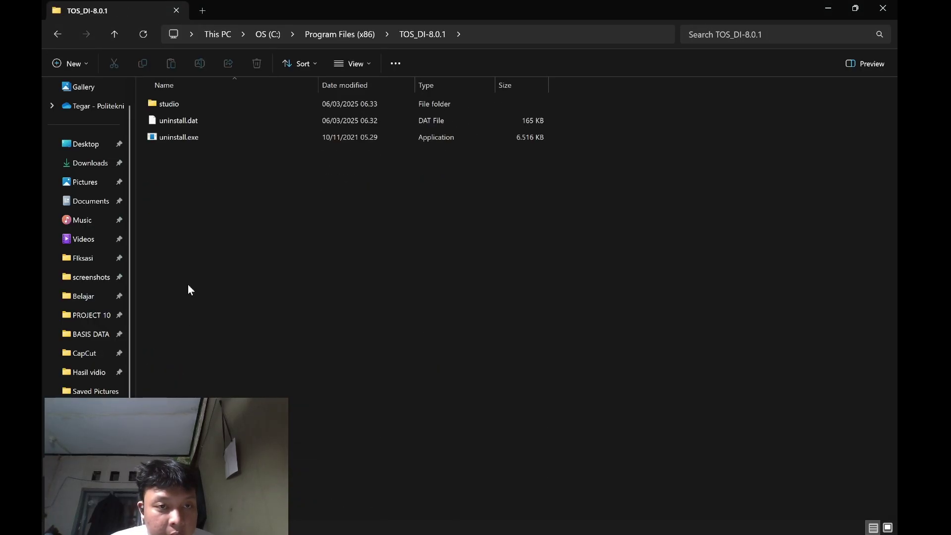
pyautogui.doubleClick(183, 104)
pyautogui.doubleClick(182, 202)
pyautogui.click(192, 104)
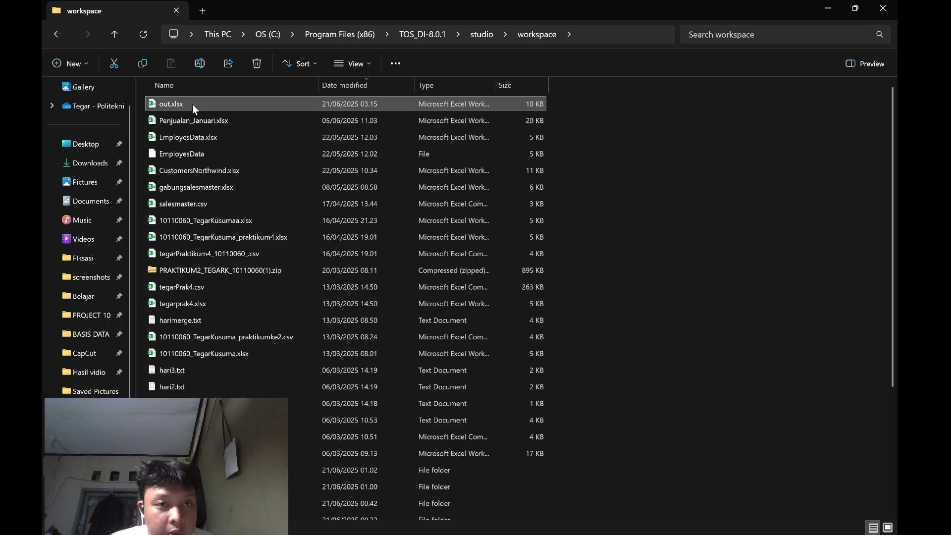
pyautogui.doubleClick(253, 109)
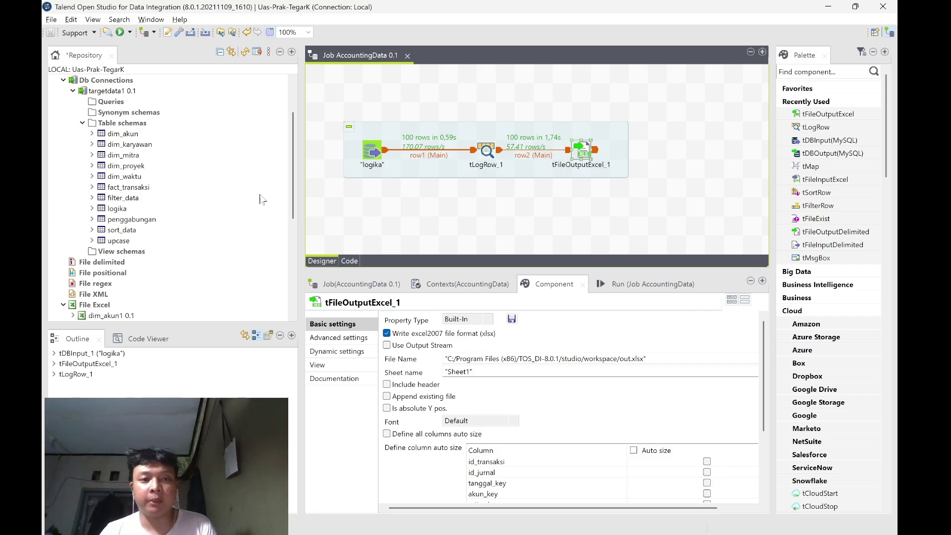
# - Collapse the Db Connections branch of the repository's metadata
pyautogui.scroll(2, 106, 206)
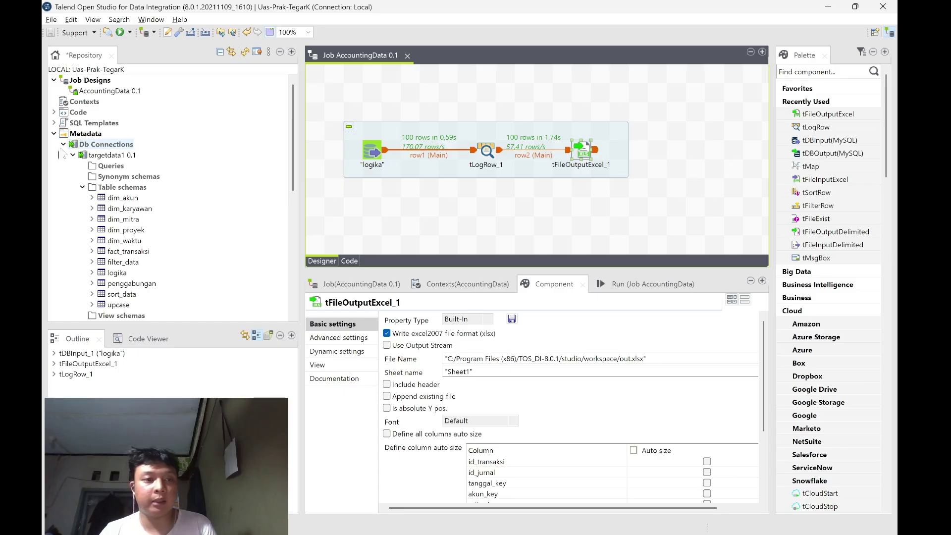
pyautogui.click(64, 144)
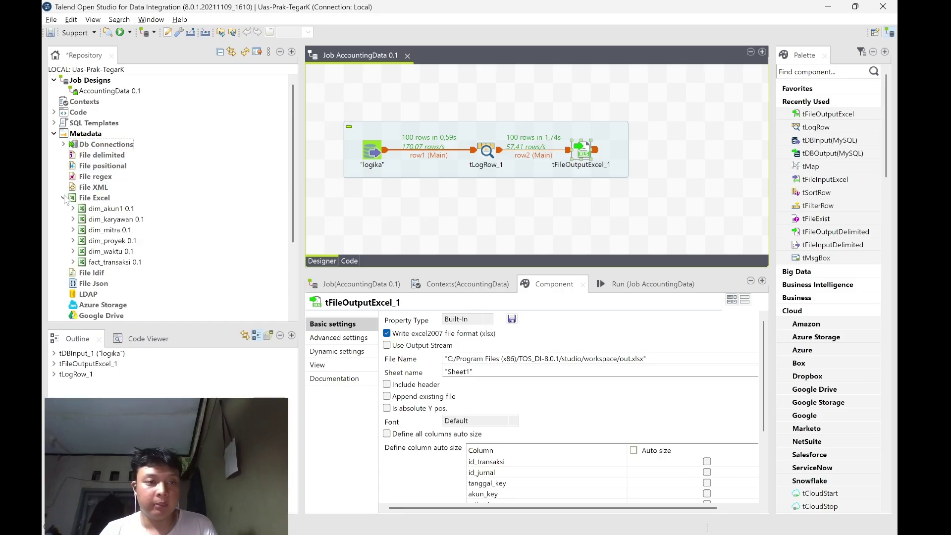